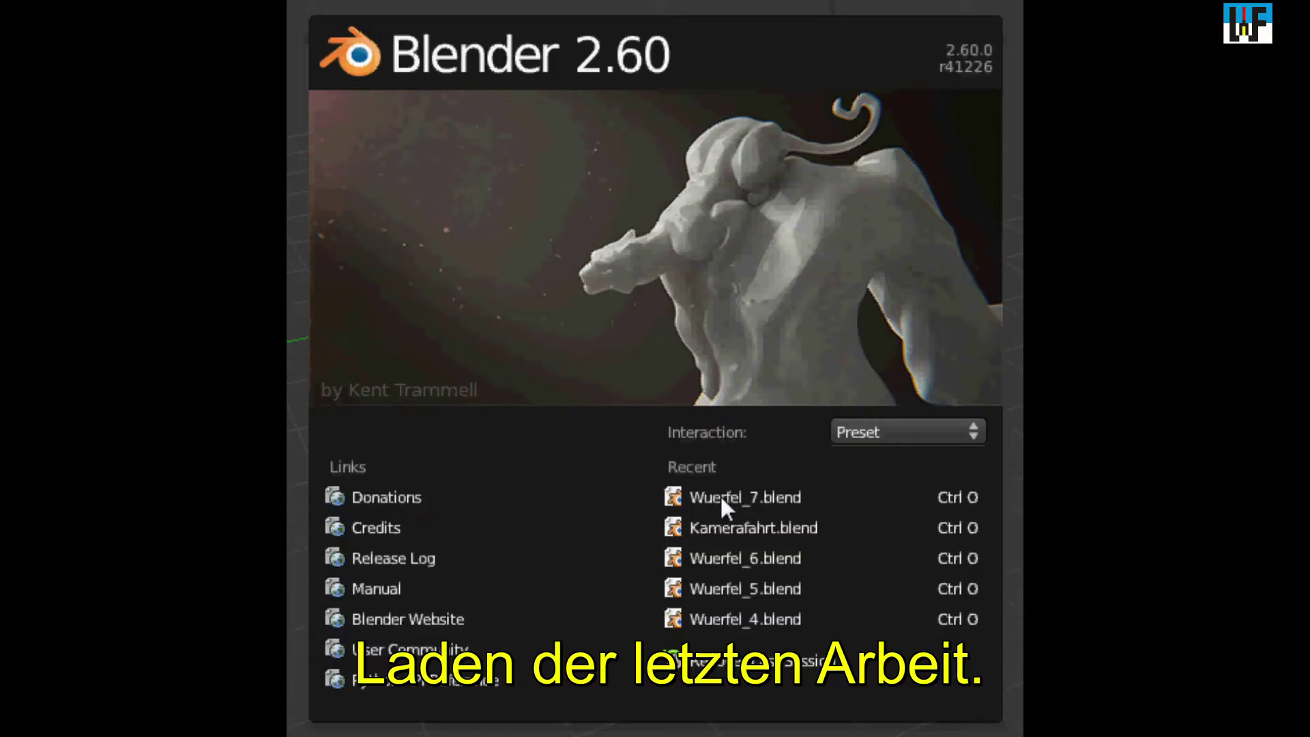
Open the recent file Wuerfel_7.blend and scrub its animation back to an earlier point on the timeline
{"action": "left_click", "coordinate": [719, 494]}
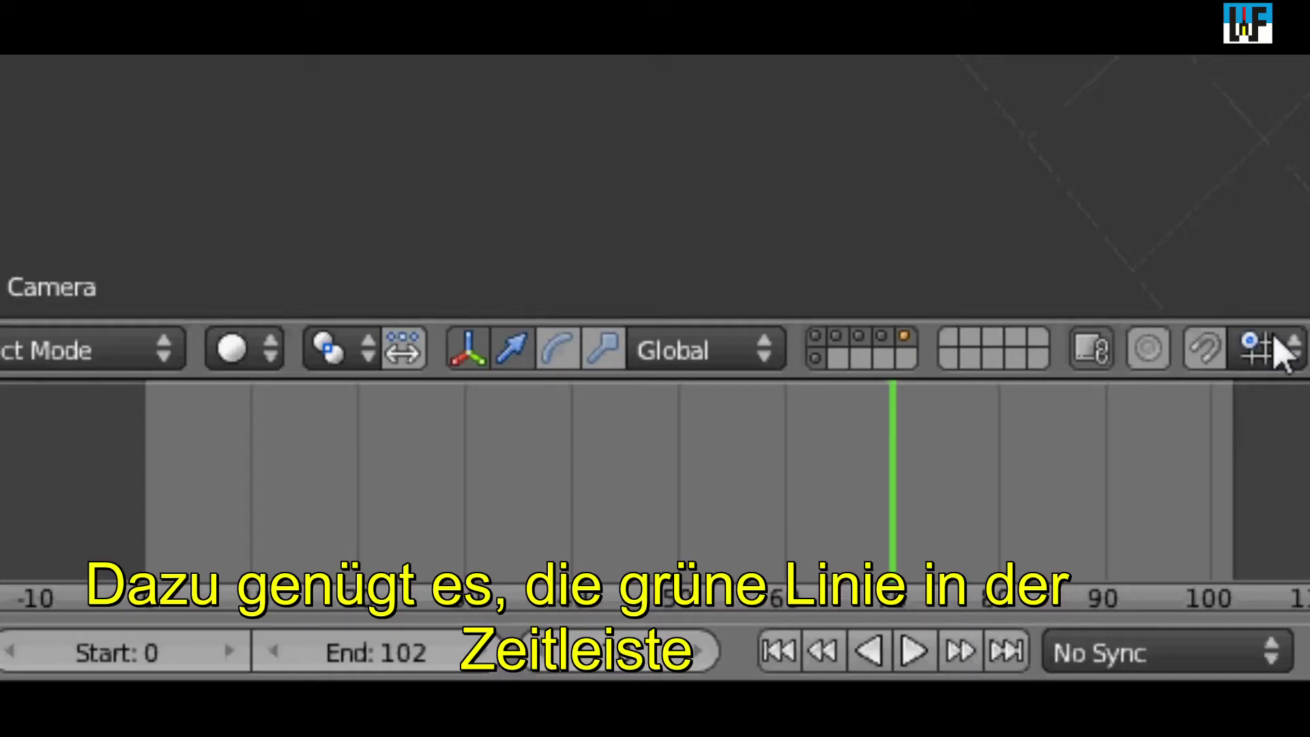
{"action": "left_click_drag", "start_coordinate": [893, 476], "coordinate": [439, 482]}
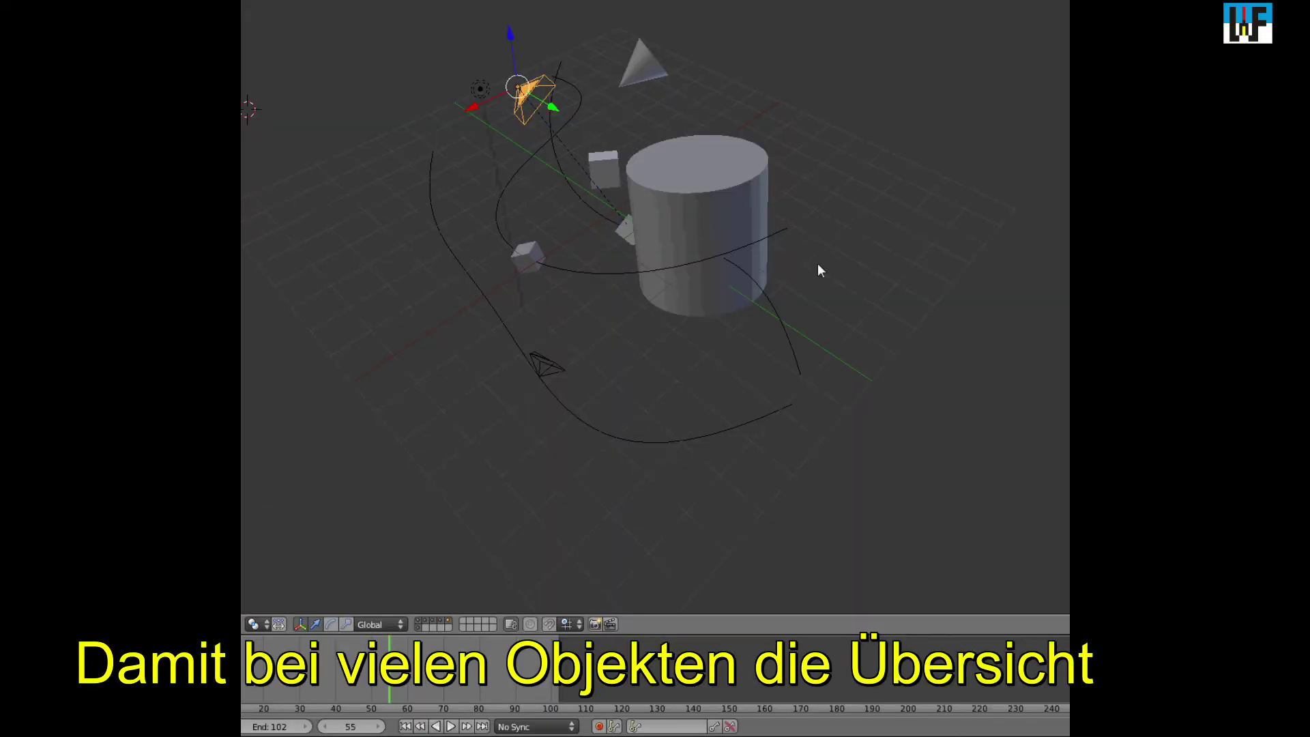
Show the scene's layers one at a time from the fourth to the first, scrub the timeline, and switch to the second layer
{"action": "left_click", "coordinate": [440, 621]}
{"action": "left_click", "coordinate": [432, 621]}
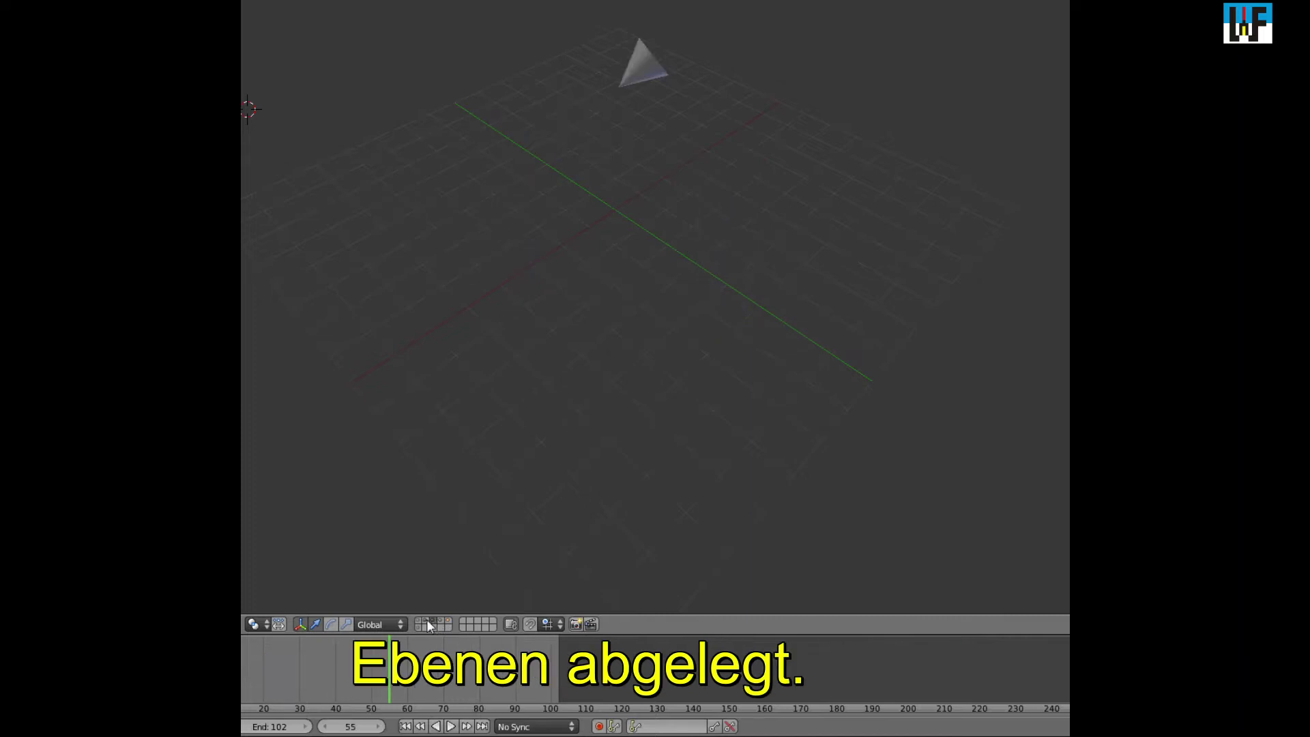
{"action": "left_click", "coordinate": [426, 621]}
{"action": "left_click", "coordinate": [418, 621]}
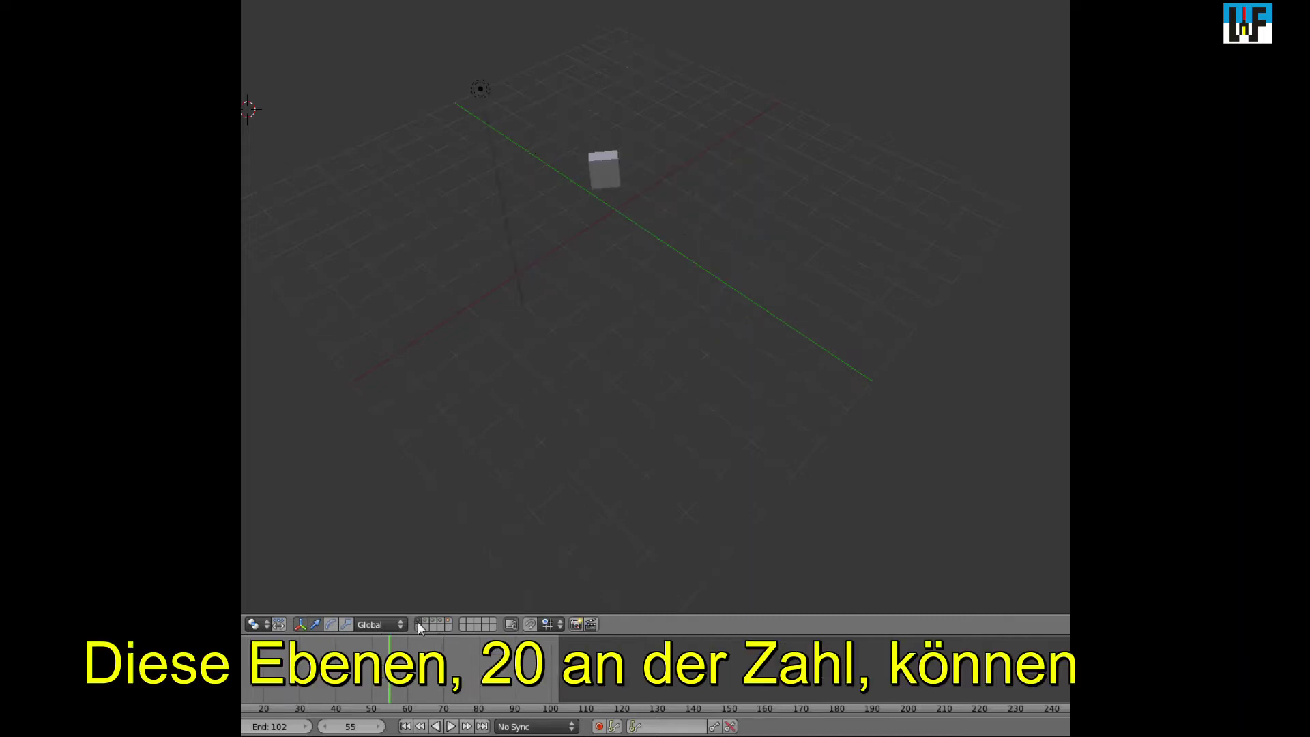
{"action": "left_click_drag", "start_coordinate": [387, 683], "coordinate": [472, 663]}
{"action": "left_click", "coordinate": [423, 619]}
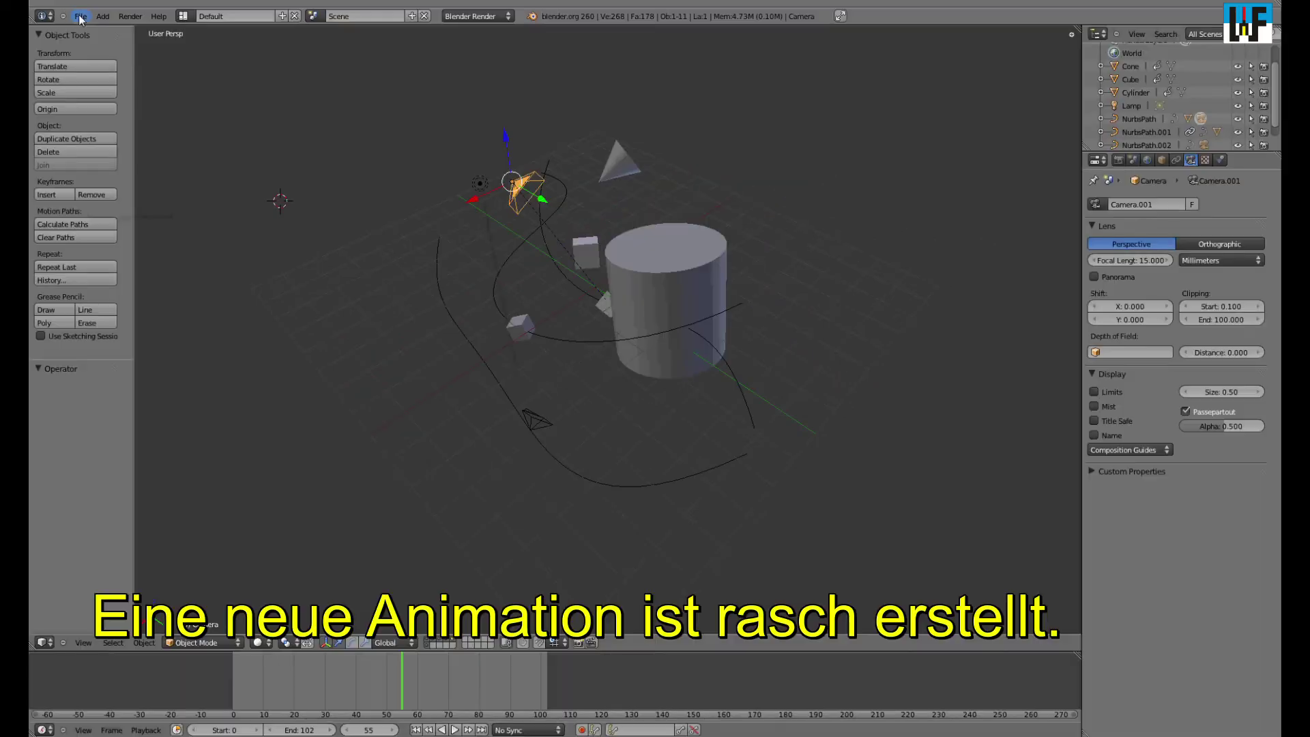
In a new scene, move the cube by about X 0.11, Y -1.32, Z -1.28 and insert a Location keyframe at frame 1
{"action": "left_click", "coordinate": [81, 17]}
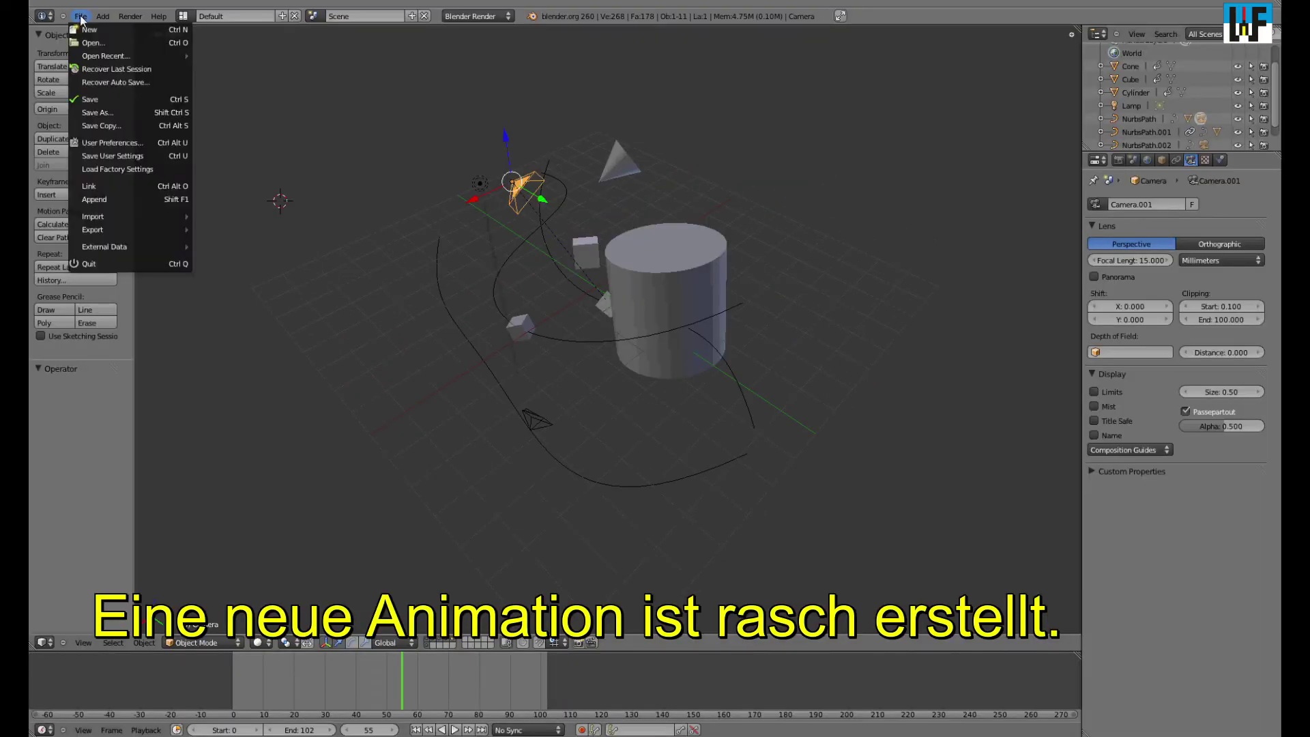
{"action": "left_click", "coordinate": [88, 30]}
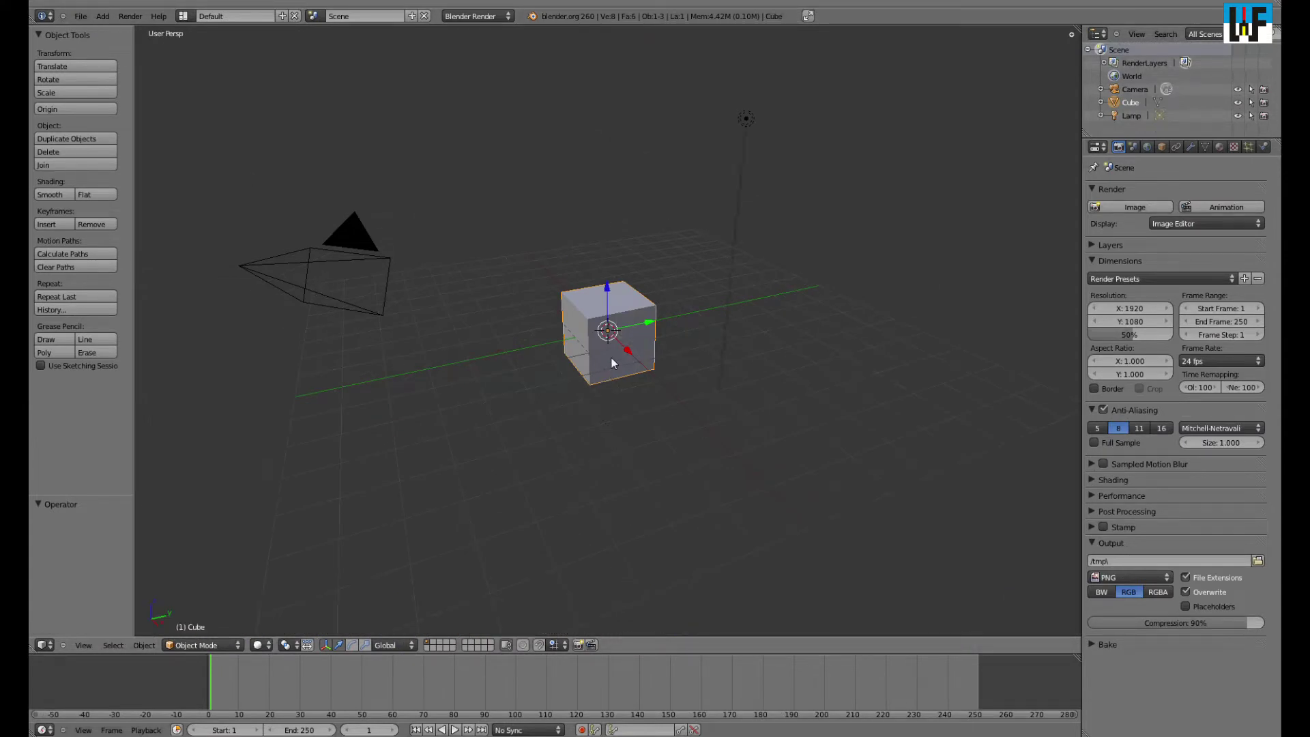
{"action": "key", "text": "g"}
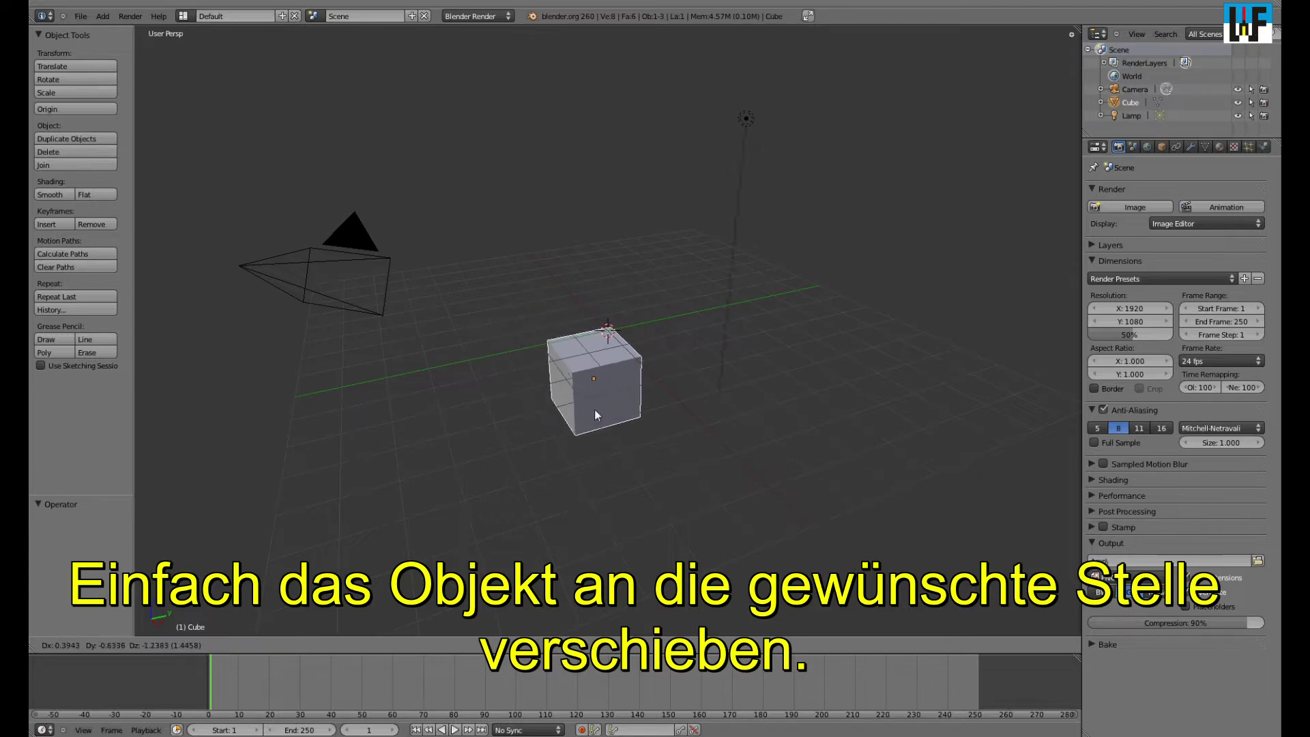
{"action": "left_click", "coordinate": [565, 410]}
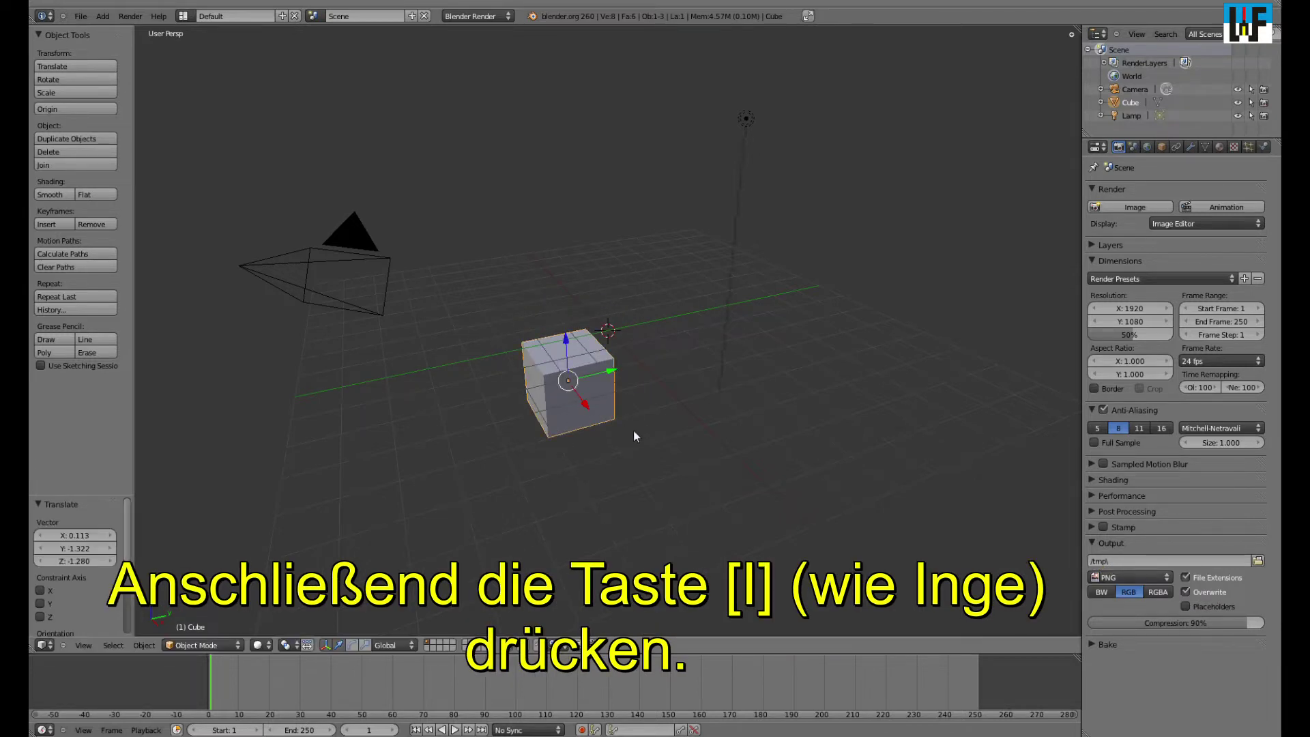
{"action": "key", "text": "i"}
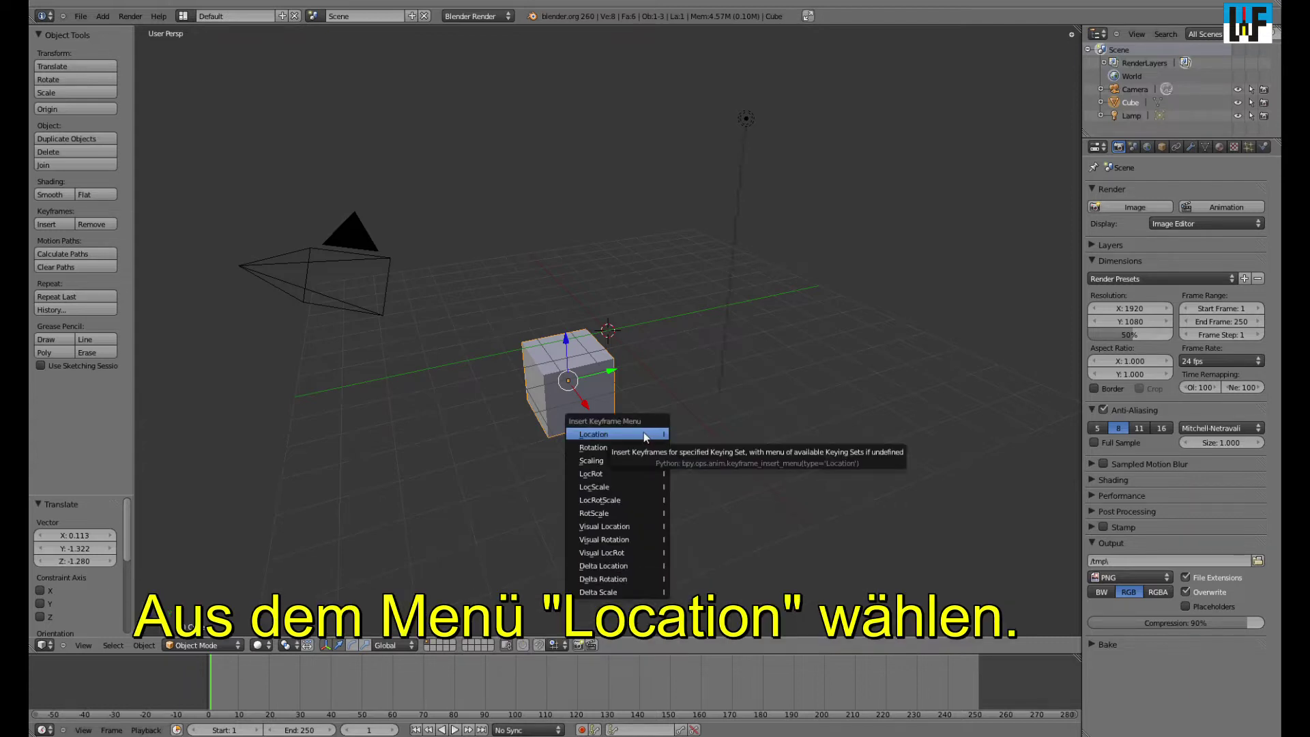
{"action": "left_click", "coordinate": [644, 434]}
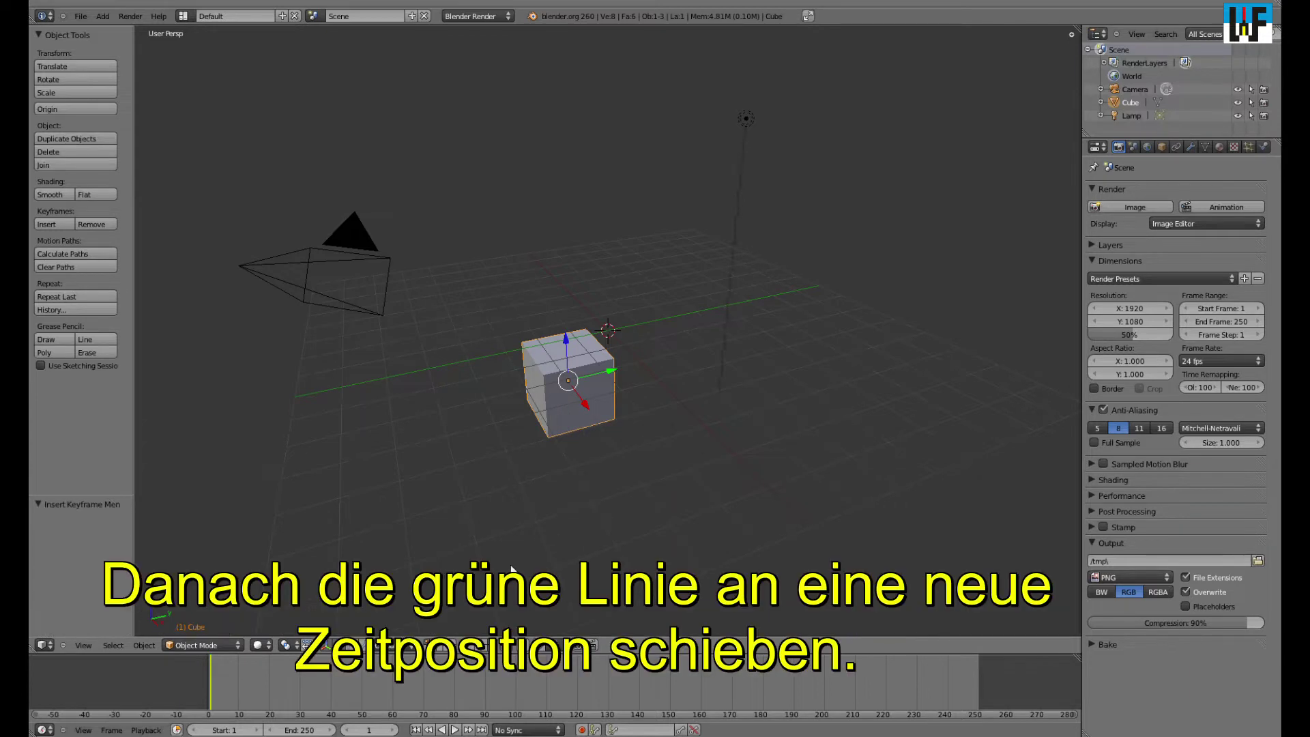
At frame 18, move the cube by about X 1.37, Y 2.91, Z -0.16 and insert a Location keyframe
{"action": "left_click_drag", "start_coordinate": [211, 687], "coordinate": [265, 686]}
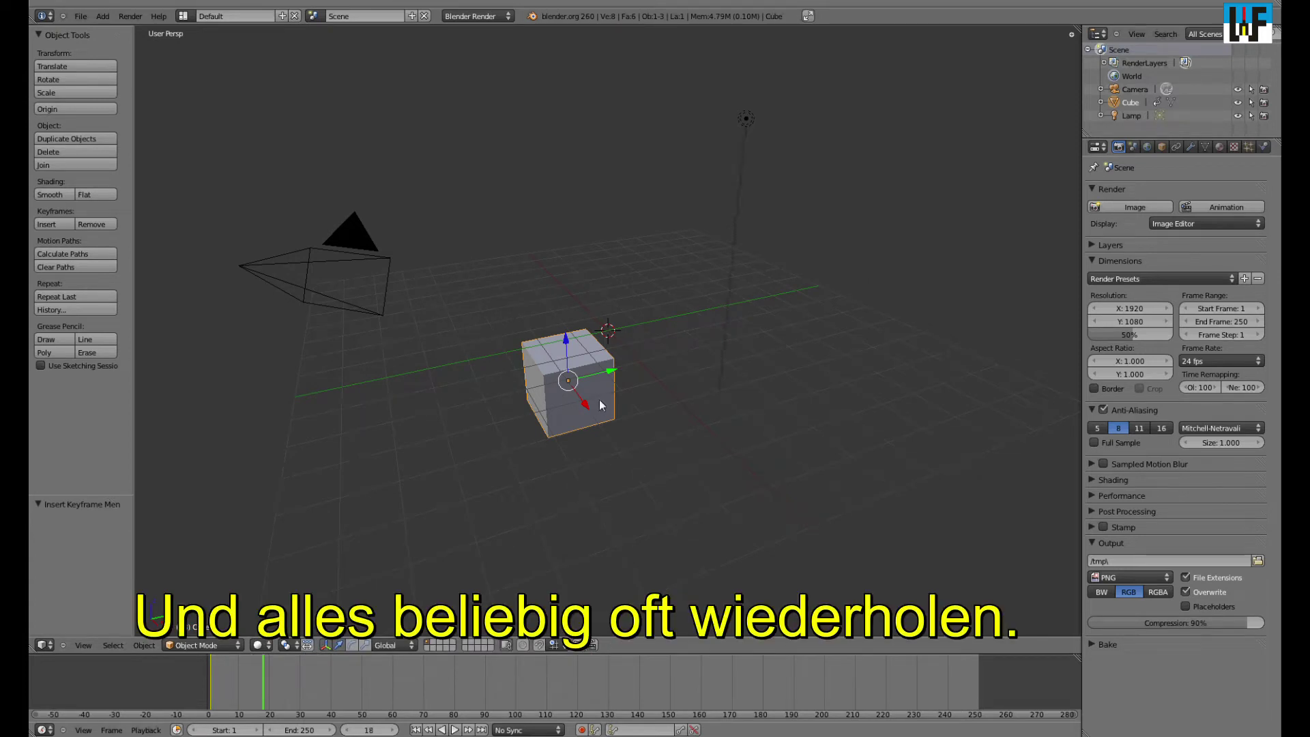
{"action": "key", "text": "g"}
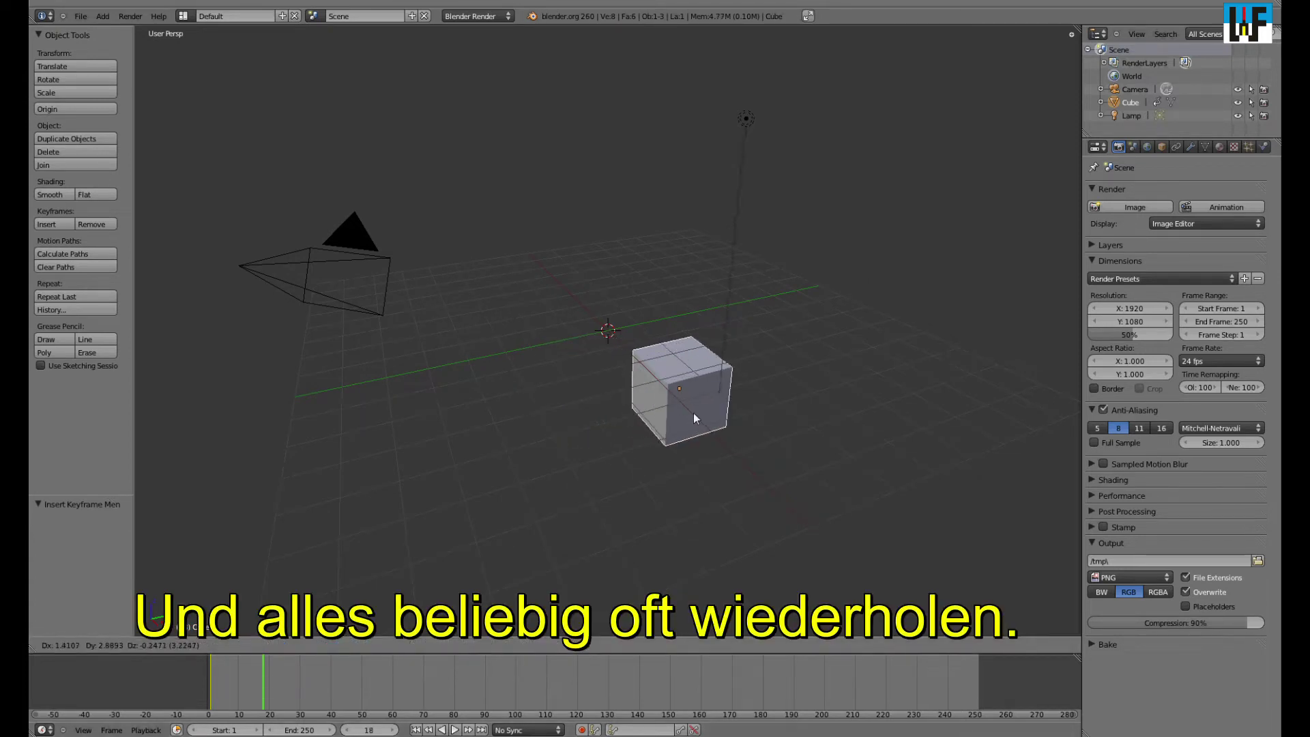
{"action": "left_click", "coordinate": [693, 410]}
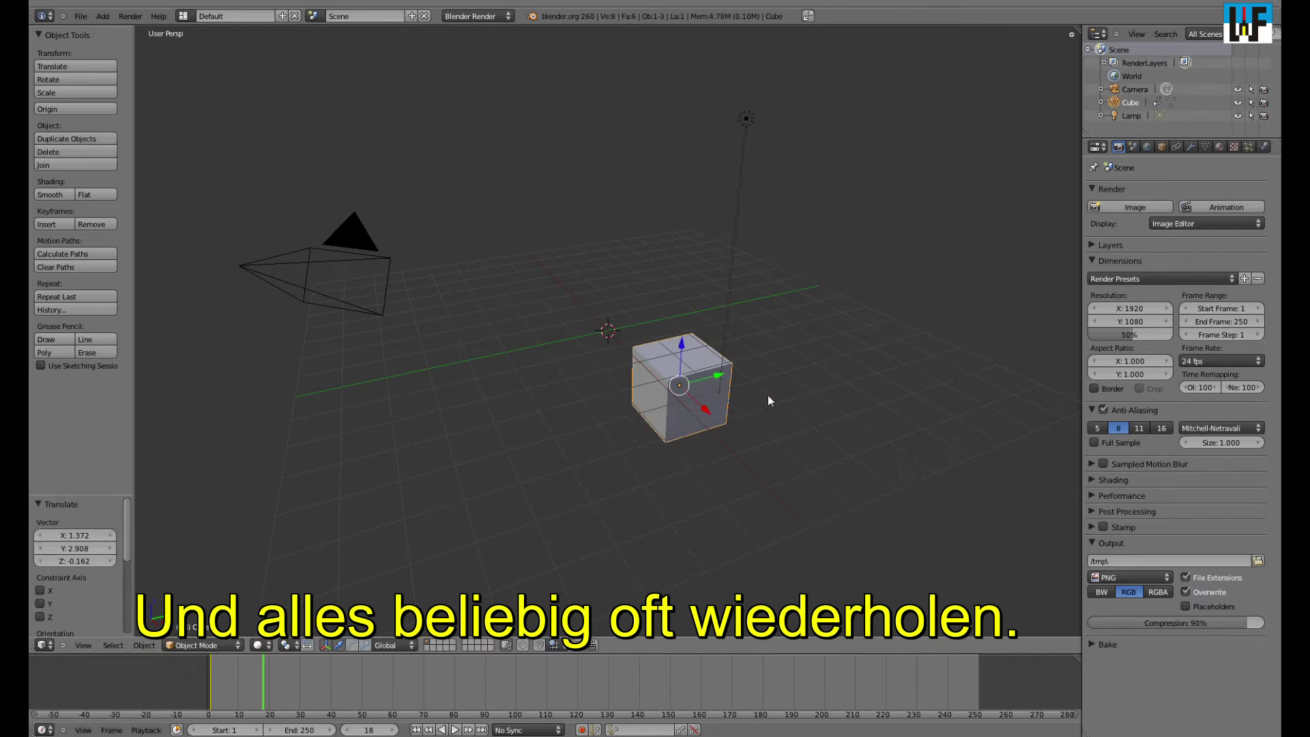
{"action": "key", "text": "i"}
{"action": "left_click", "coordinate": [744, 394]}
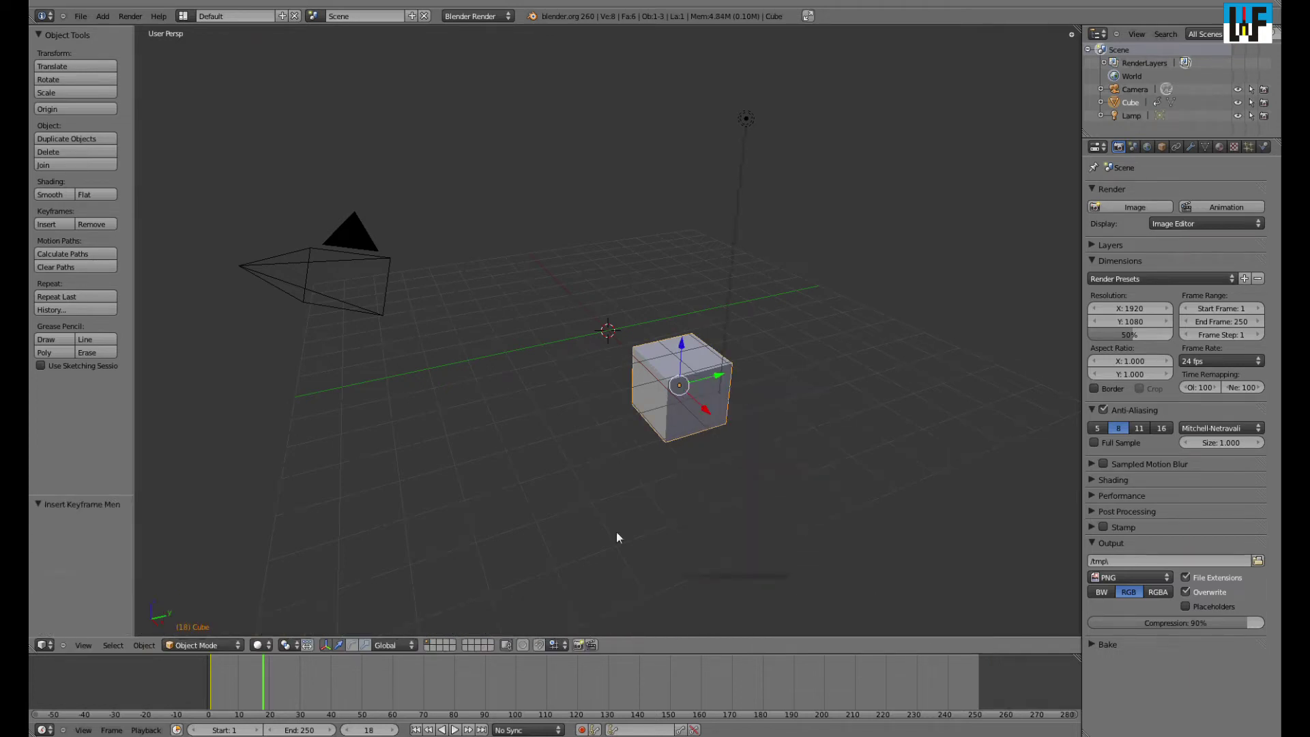
At frame 38, move the cube by about X 0.90, Y 3.49, Z 1.18 and insert a Location keyframe
{"action": "left_click_drag", "start_coordinate": [263, 675], "coordinate": [317, 674]}
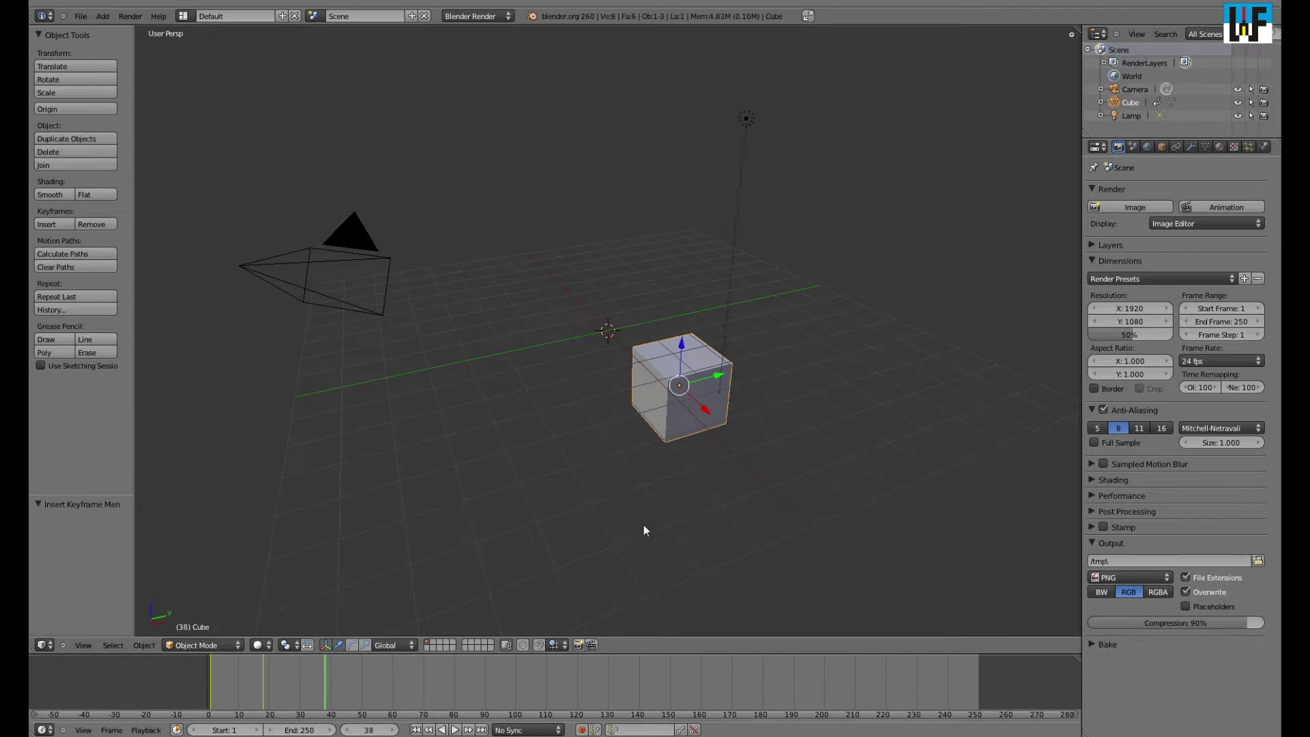
{"action": "key", "text": "g"}
{"action": "left_click", "coordinate": [852, 363]}
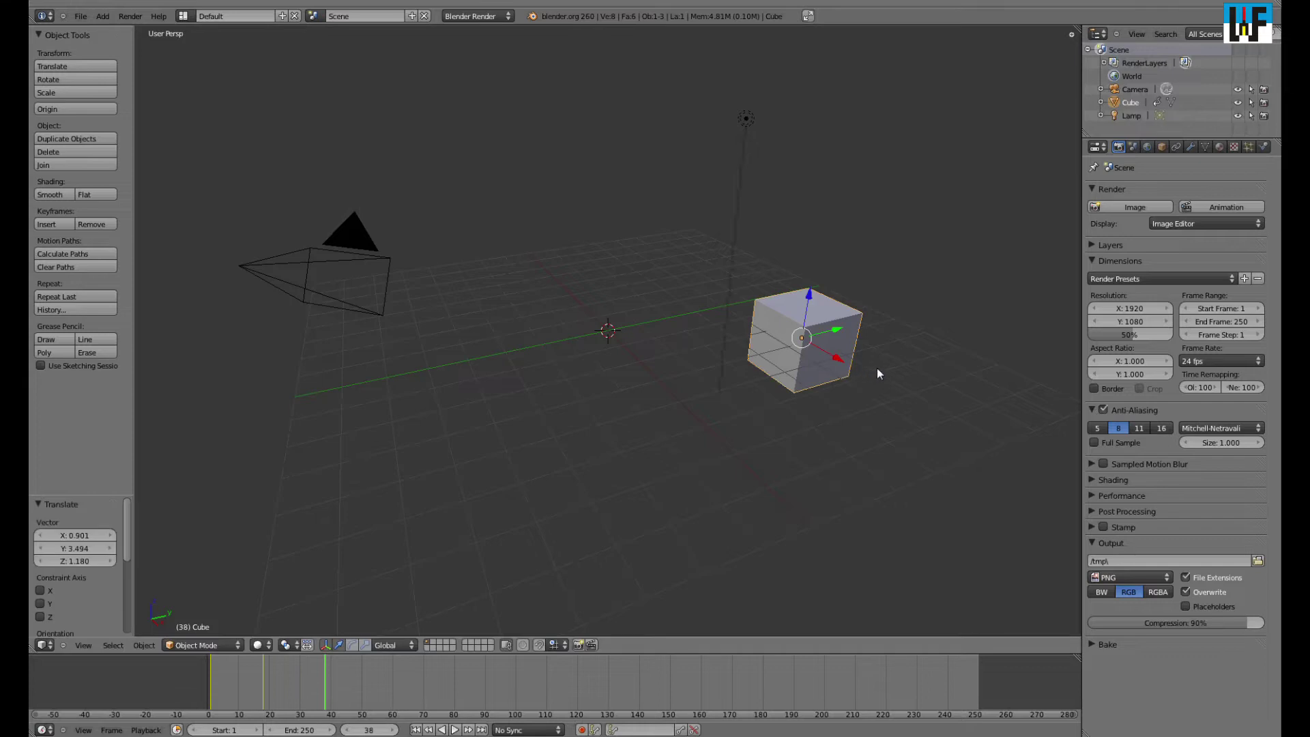
{"action": "key", "text": "i"}
{"action": "left_click", "coordinate": [877, 370]}
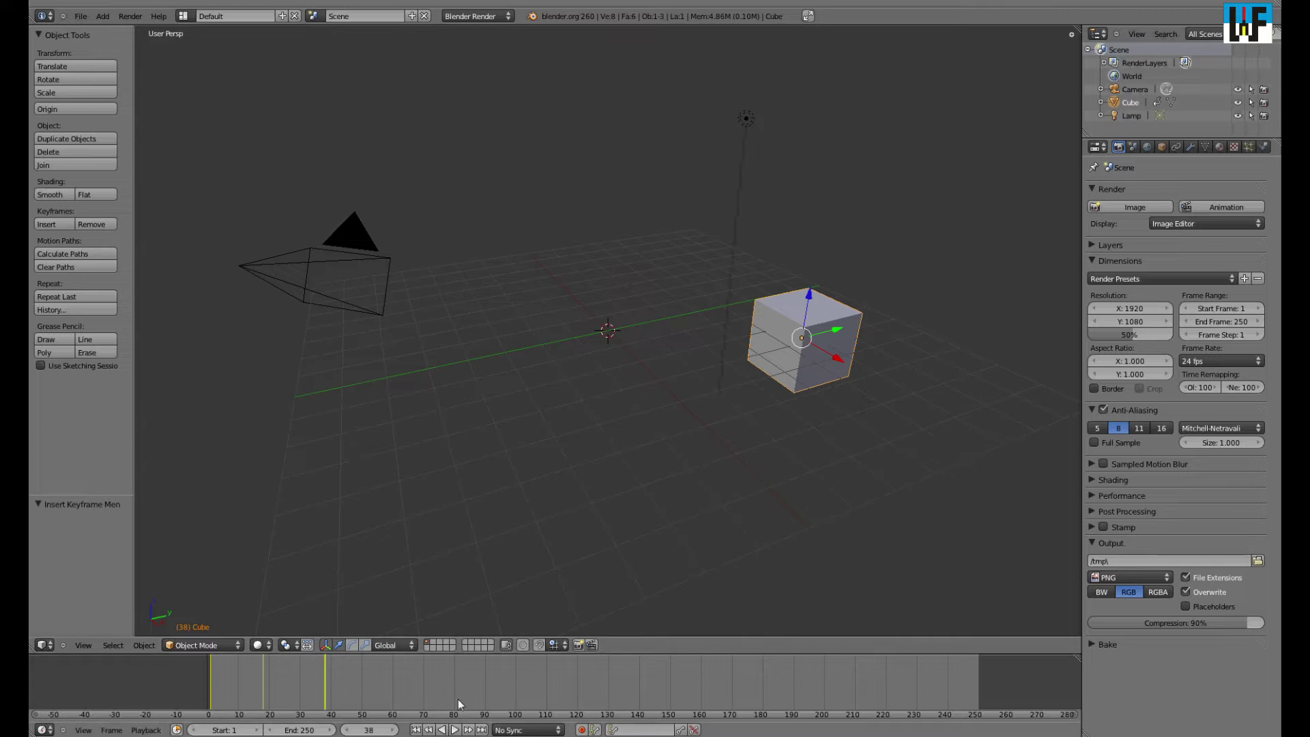
At frame 51, move the cube by about X -2.14, Y -2.22, Z 2.12 and insert a Location keyframe
{"action": "left_click_drag", "start_coordinate": [326, 695], "coordinate": [346, 693]}
{"action": "key", "text": "g"}
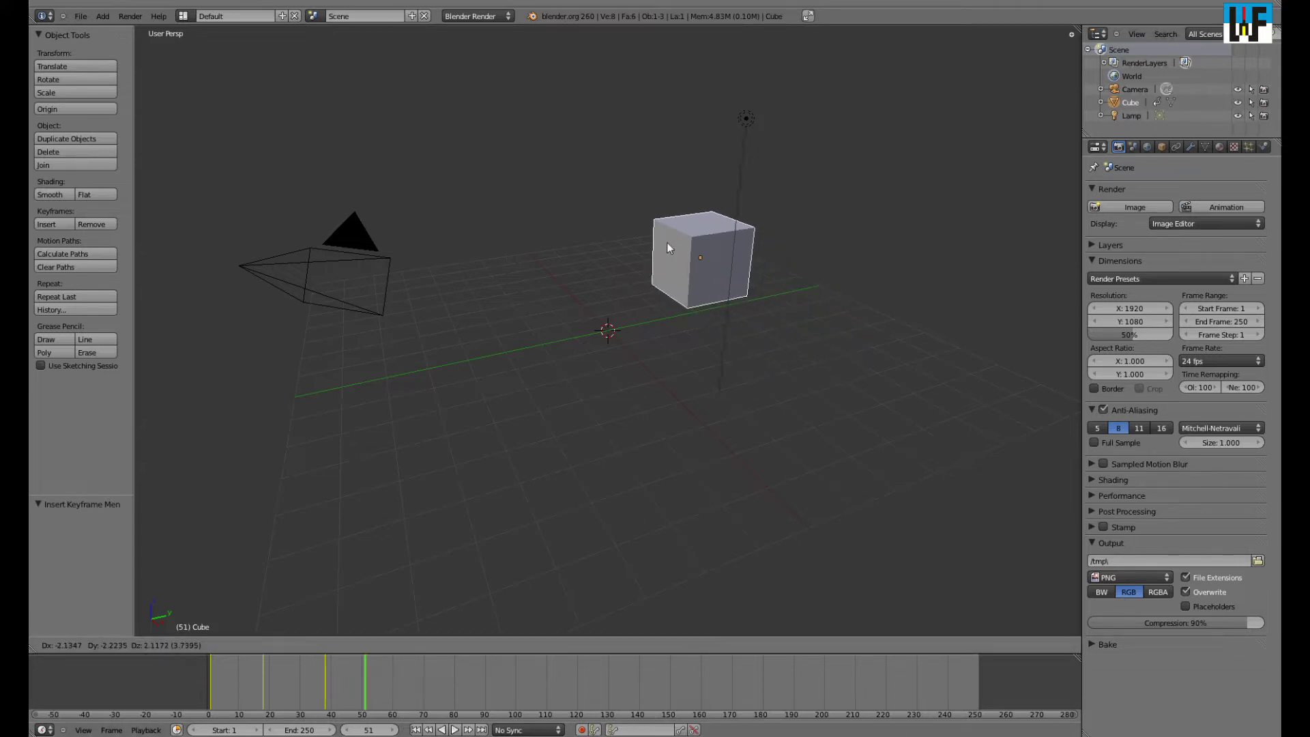
{"action": "left_click", "coordinate": [667, 244]}
{"action": "key", "text": "i"}
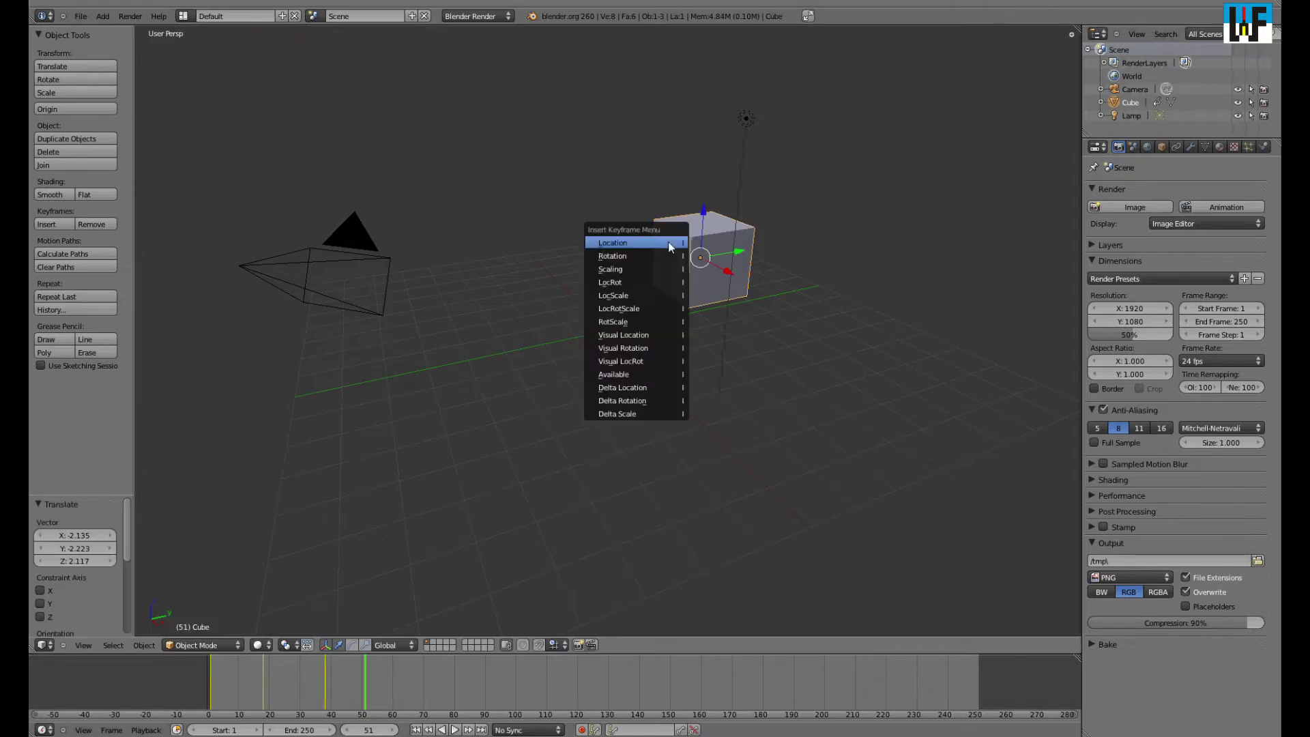
{"action": "left_click", "coordinate": [670, 242]}
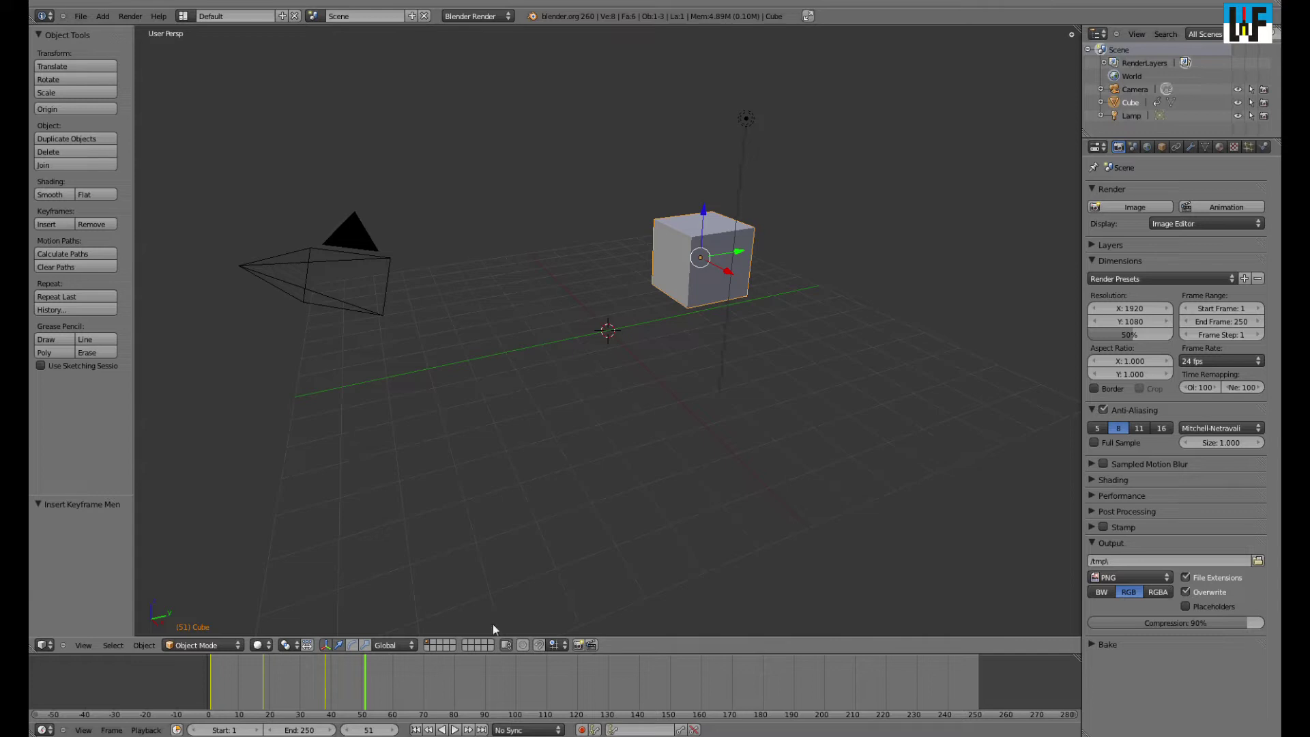
Play the cube's animation to check its motion, and stop the playback
{"action": "left_click", "coordinate": [443, 729]}
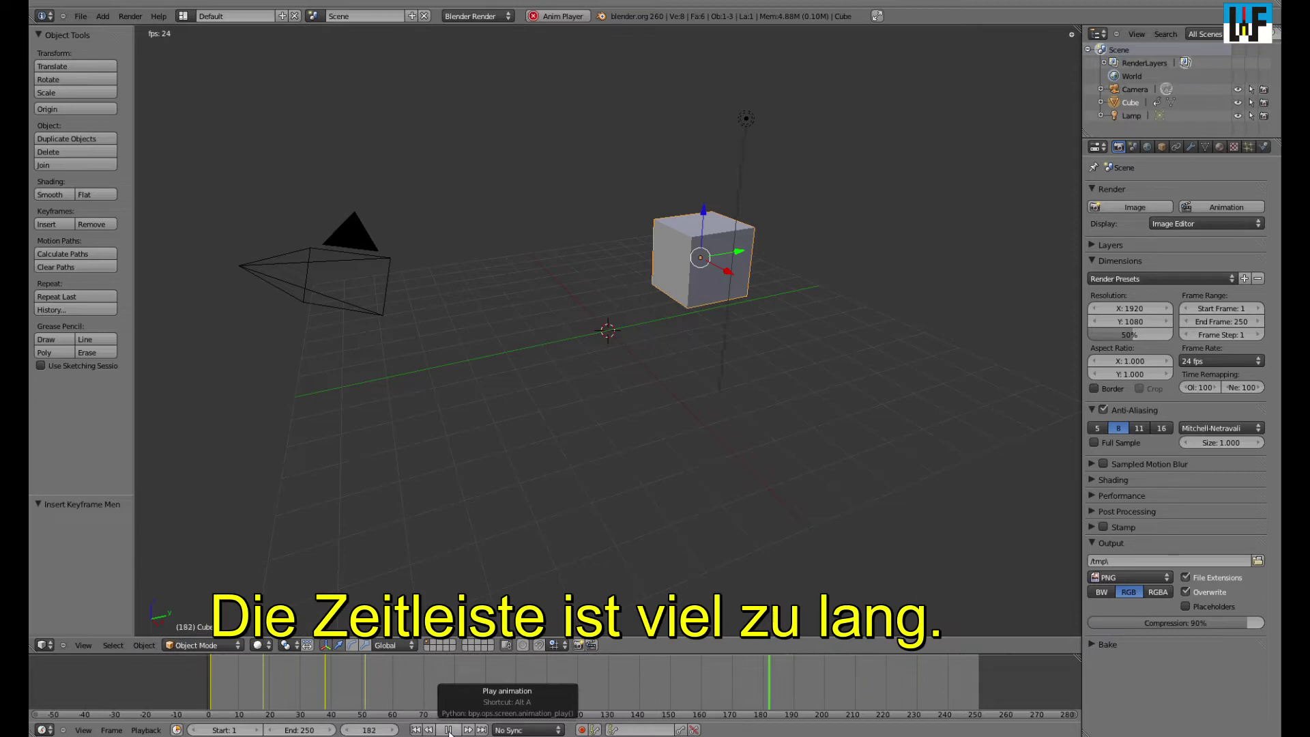
{"action": "left_click", "coordinate": [449, 730]}
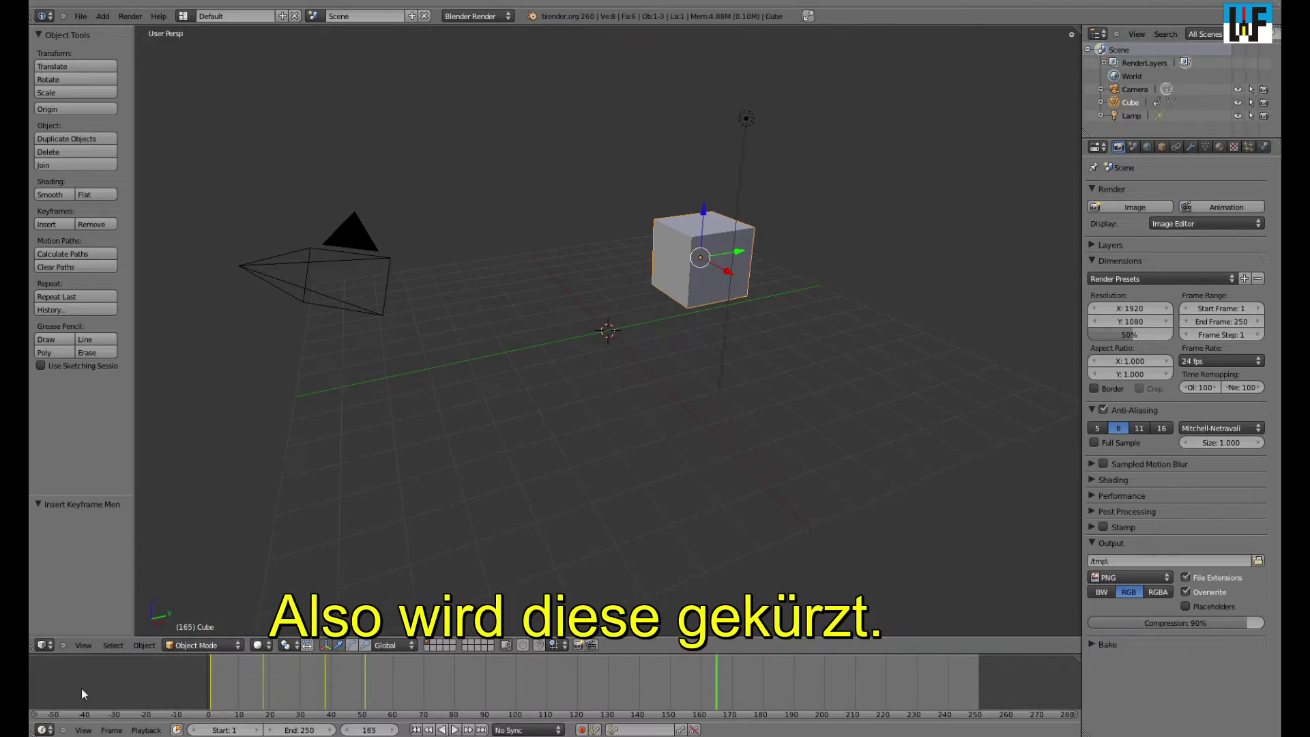
Shorten the animation by making frame 60 the end frame, and play it back
{"action": "left_click", "coordinate": [114, 730]}
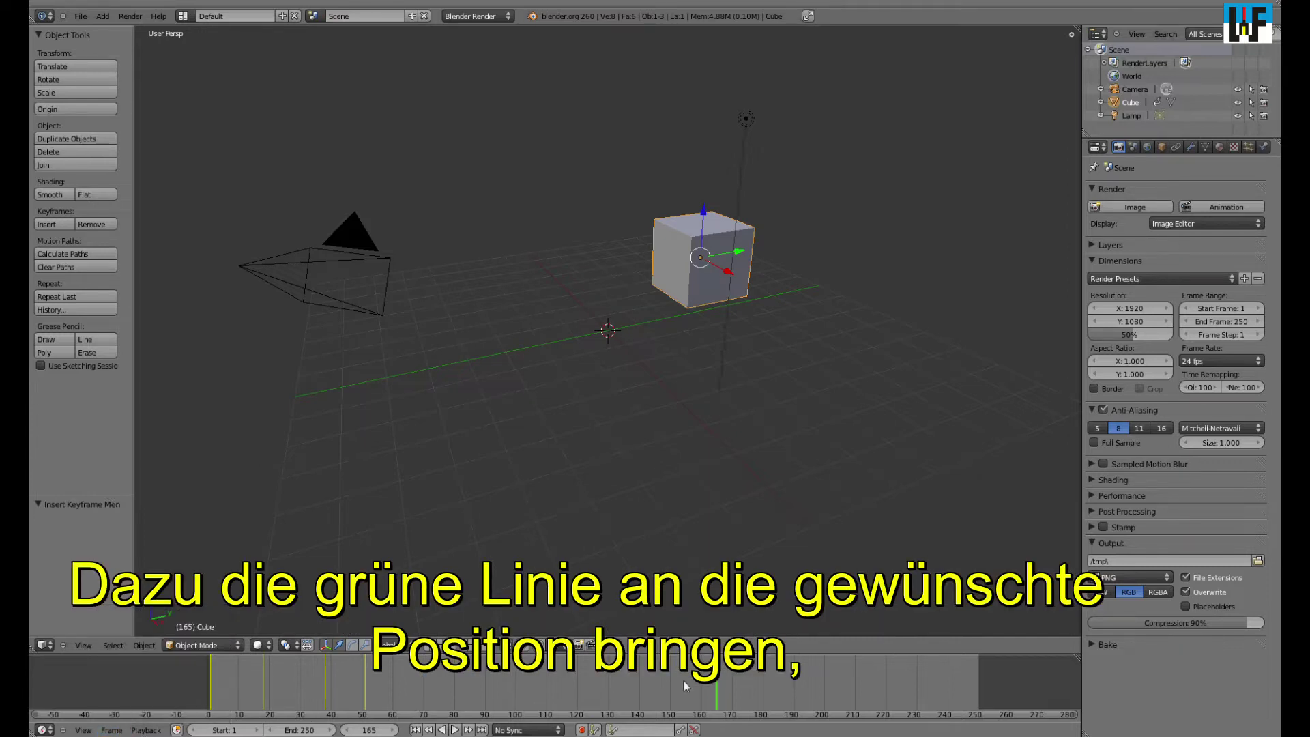
{"action": "left_click_drag", "start_coordinate": [718, 678], "coordinate": [405, 691]}
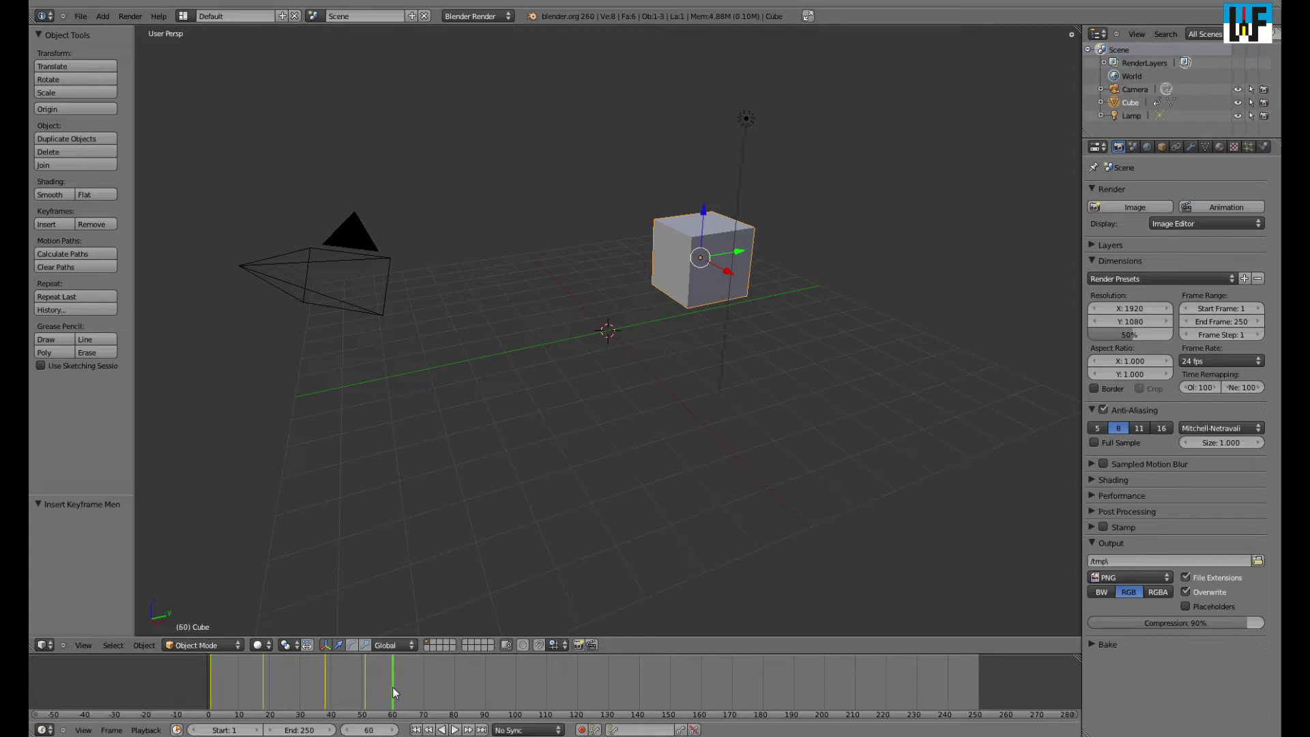
{"action": "left_click", "coordinate": [113, 730]}
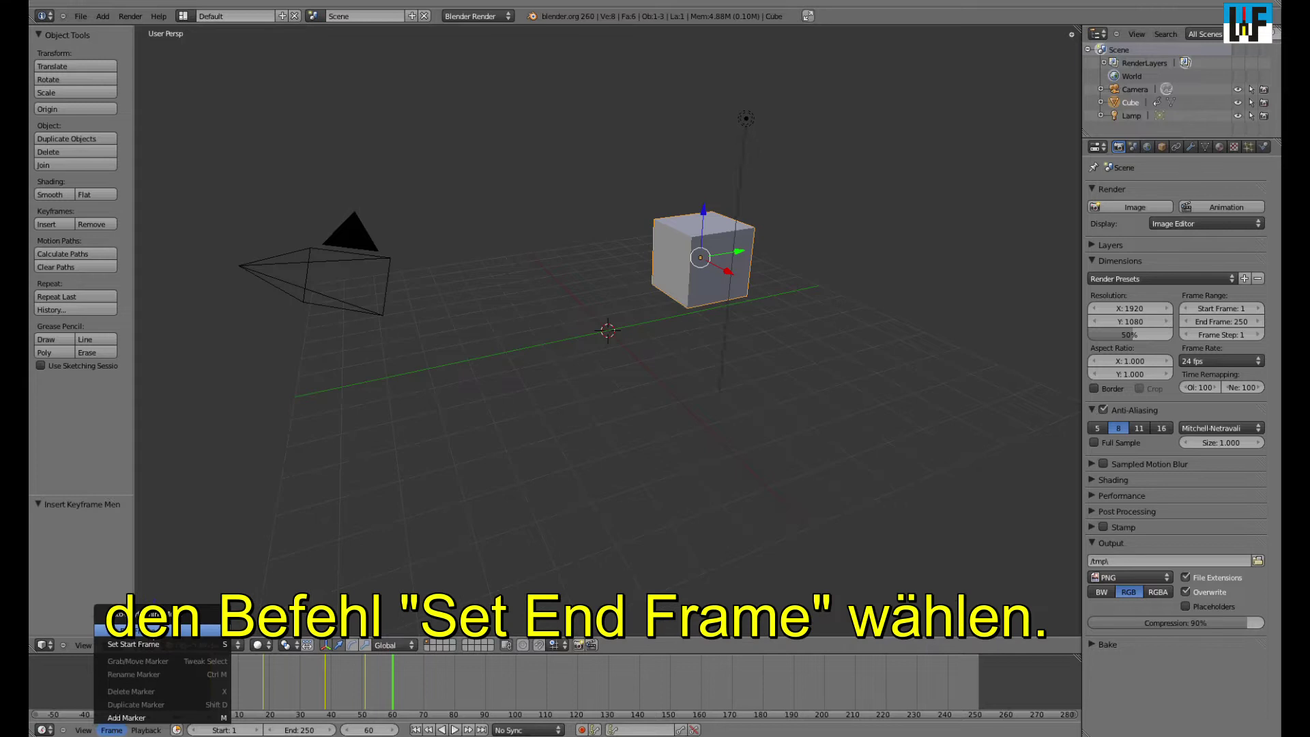
{"action": "left_click", "coordinate": [137, 630]}
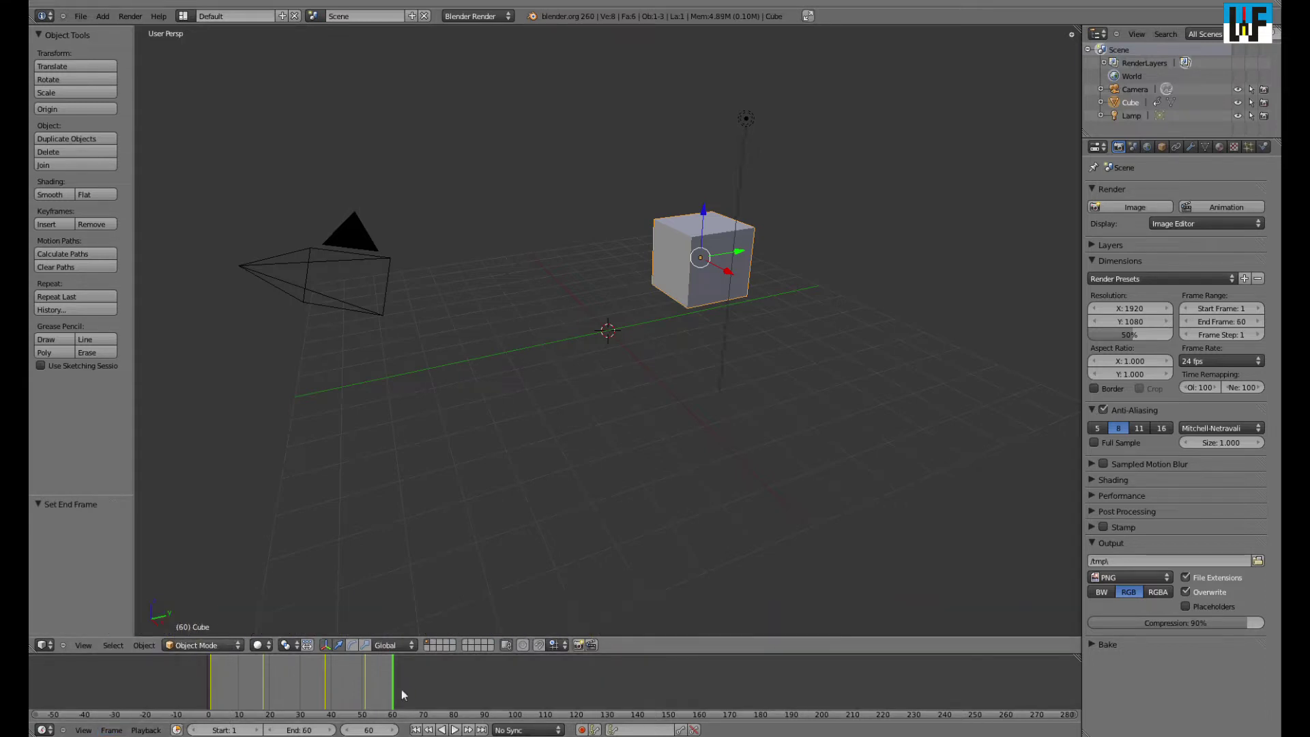
{"action": "left_click", "coordinate": [441, 731]}
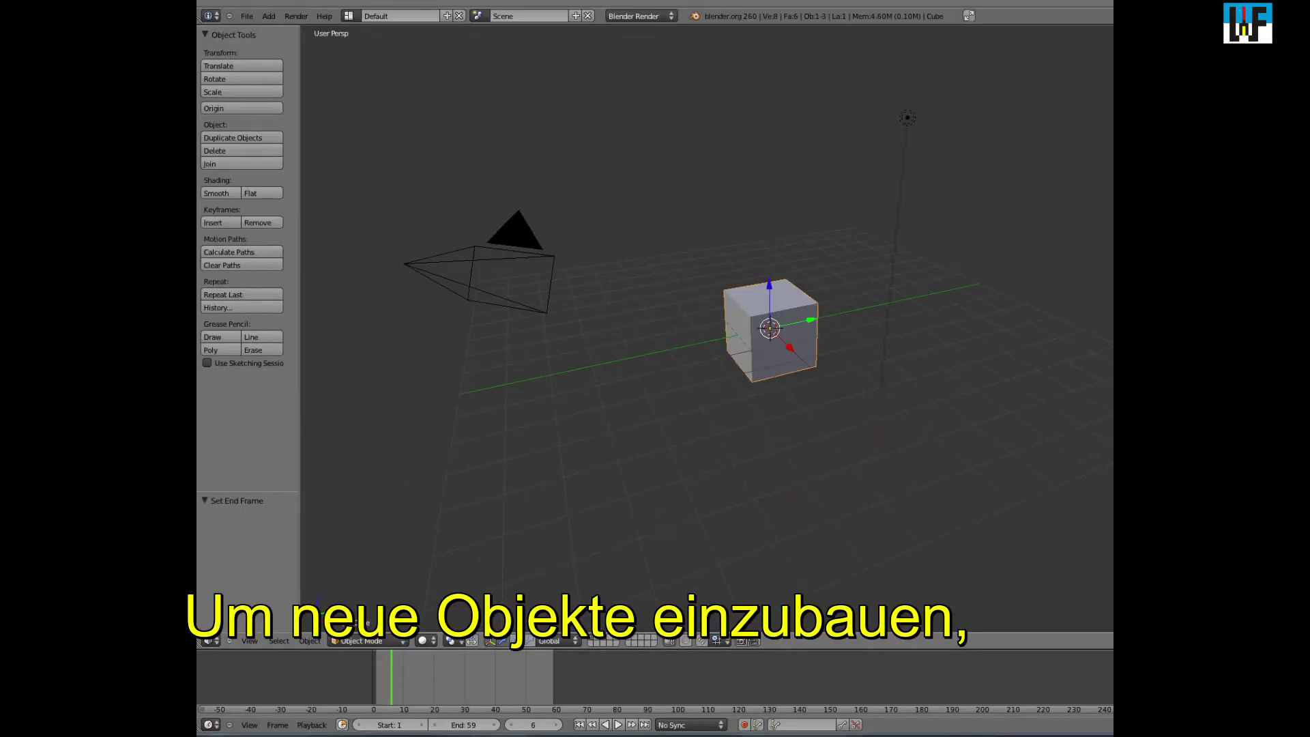
Add a cylinder mesh on the empty second layer and insert a Location keyframe for it at frame 6
{"action": "left_click", "coordinate": [596, 640]}
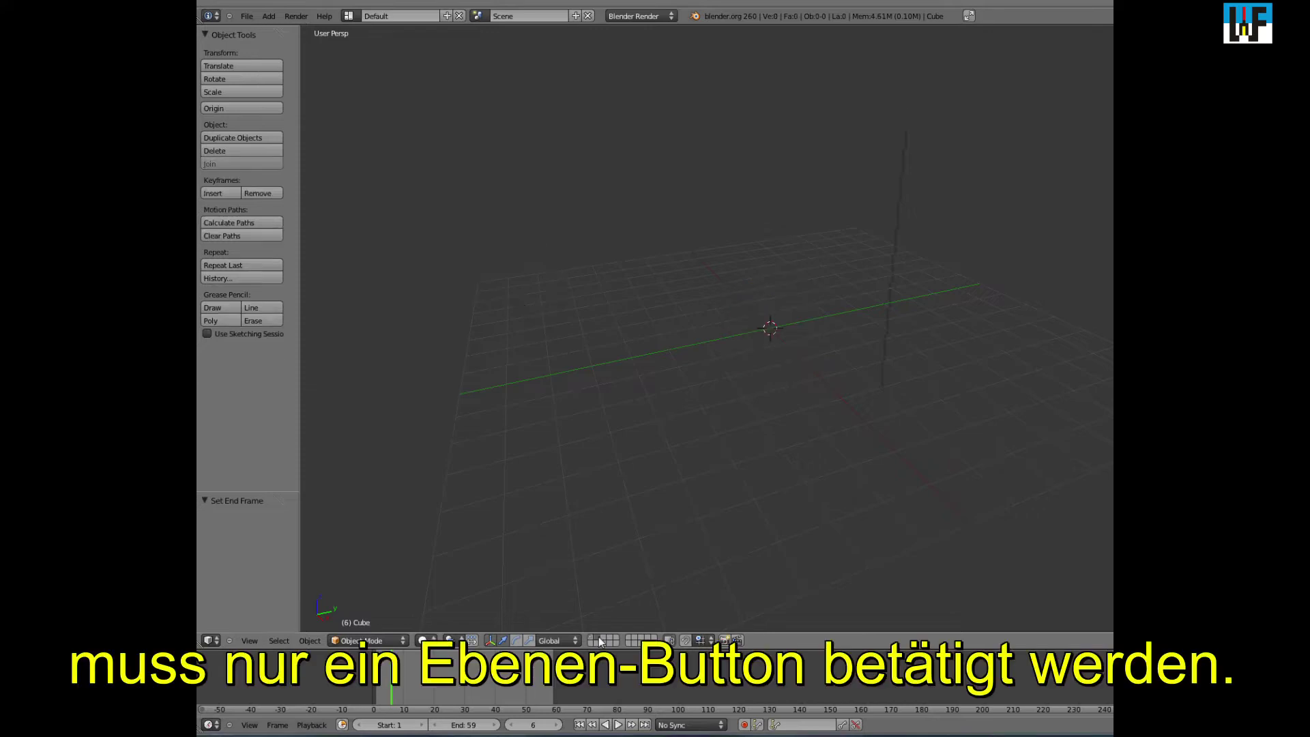
{"action": "left_click", "coordinate": [269, 16]}
{"action": "mouse_move", "coordinate": [279, 31]}
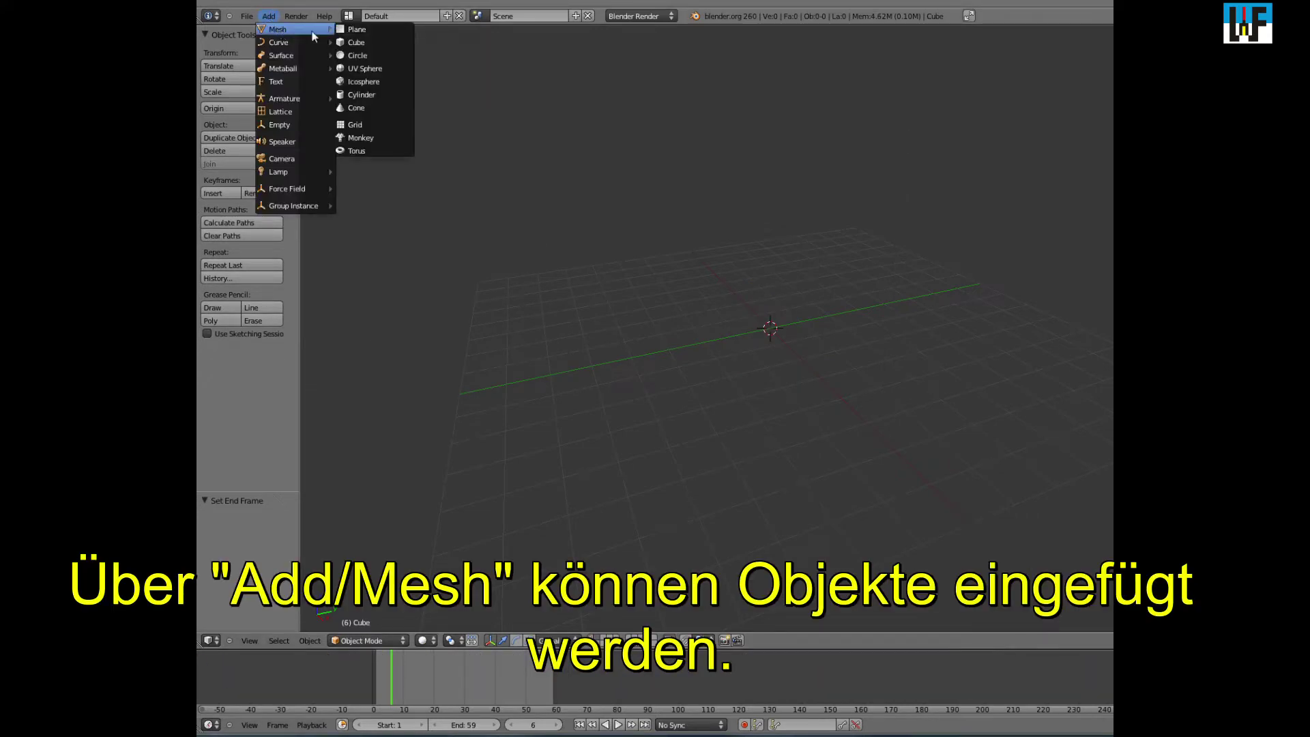
{"action": "left_click", "coordinate": [360, 94]}
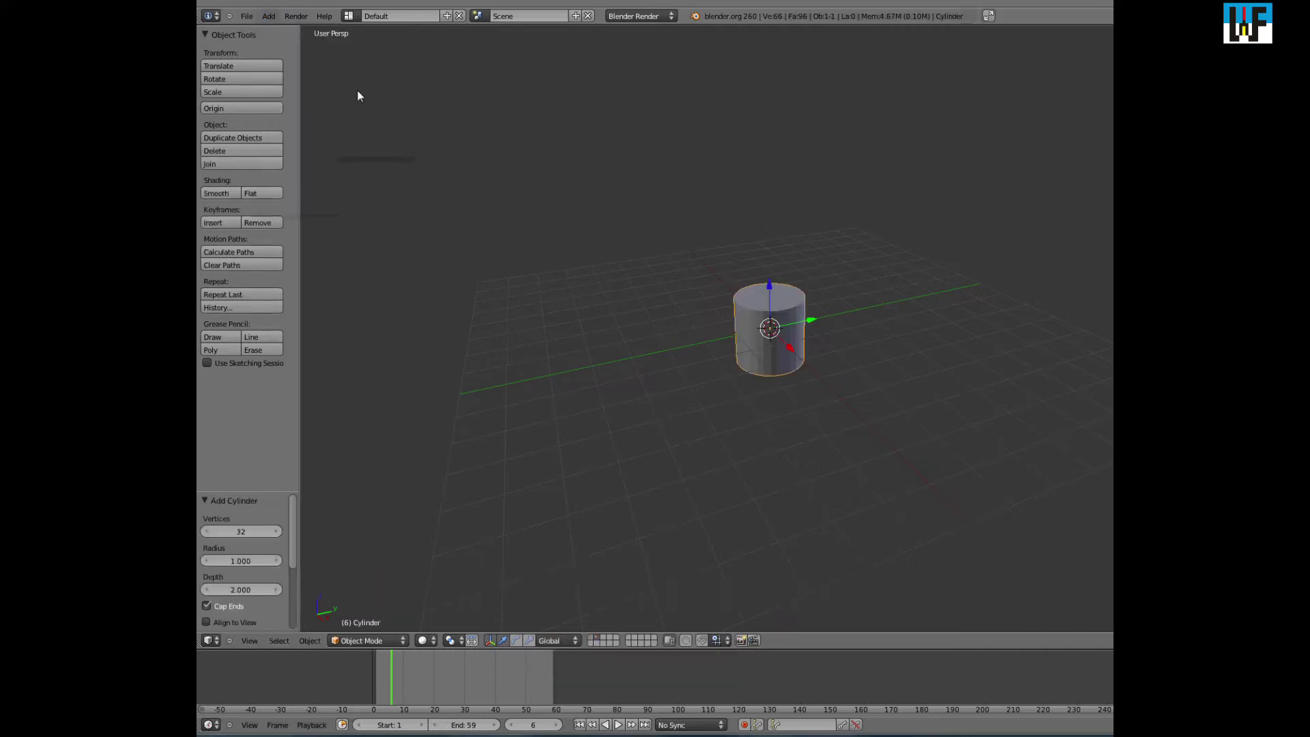
{"action": "key", "text": "i"}
{"action": "left_click", "coordinate": [765, 415]}
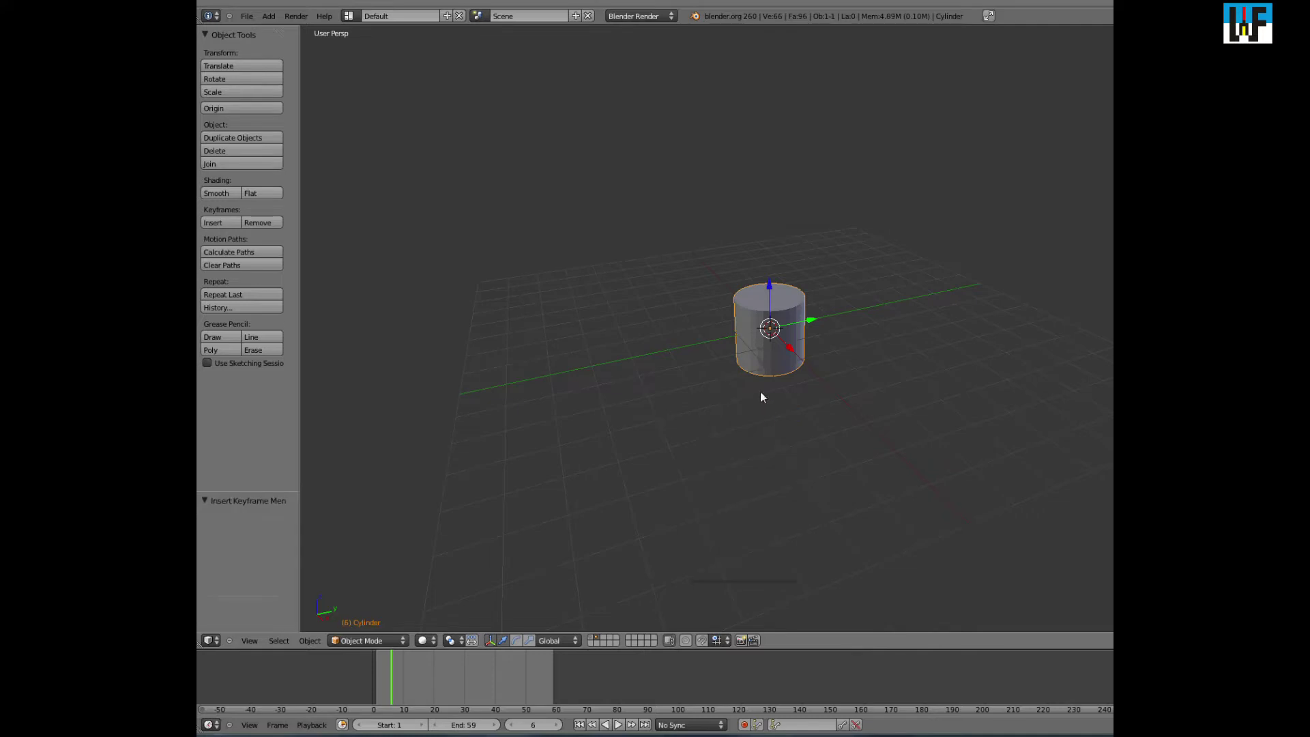
At frame 16, move the cylinder away from the 3D cursor toward negative Y and insert a Location keyframe
{"action": "key", "text": "g"}
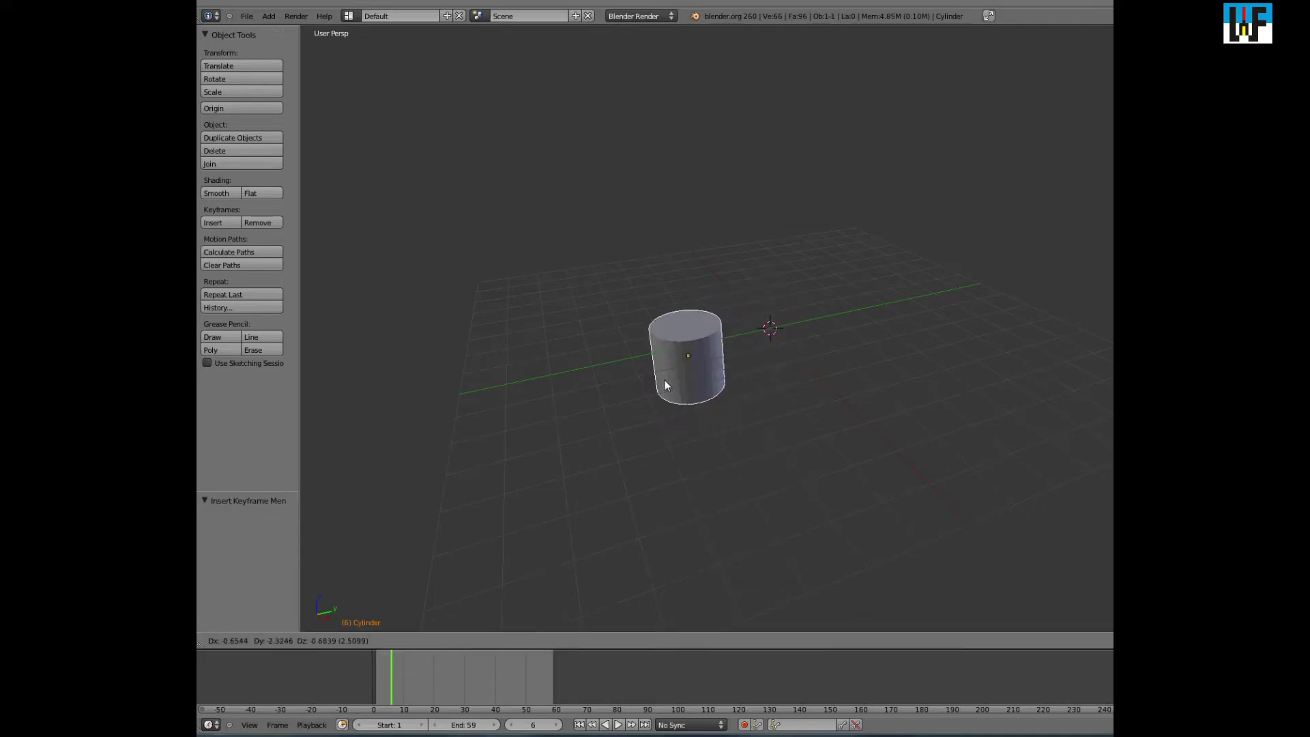
{"action": "left_click", "coordinate": [667, 380]}
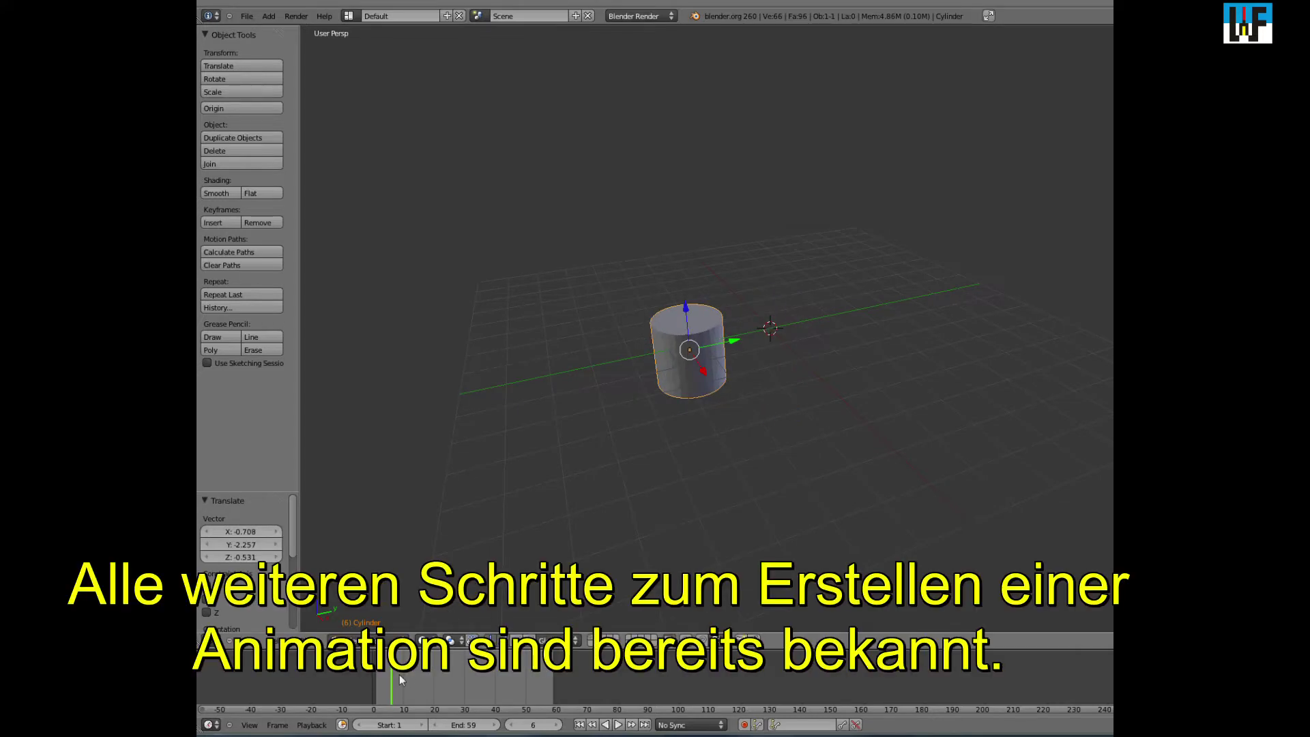
{"action": "left_click_drag", "start_coordinate": [391, 674], "coordinate": [418, 673]}
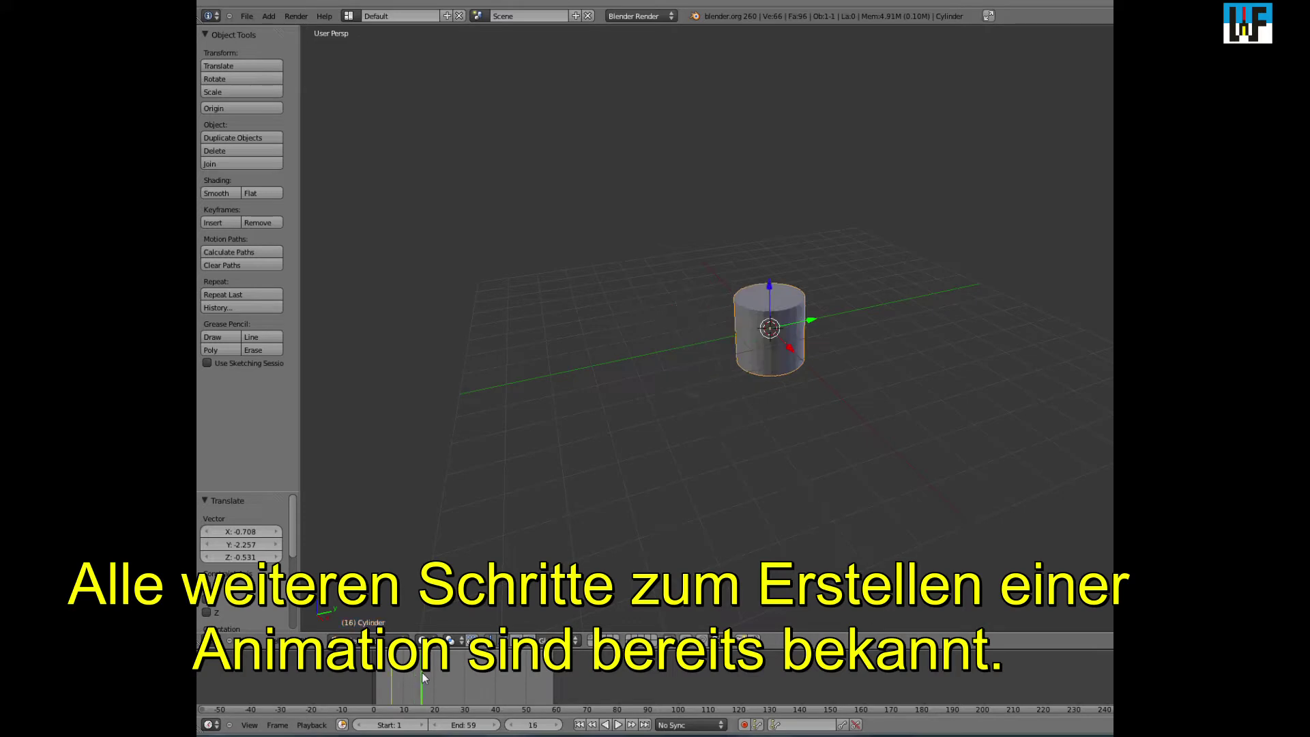
{"action": "key", "text": "g"}
{"action": "left_click", "coordinate": [664, 384]}
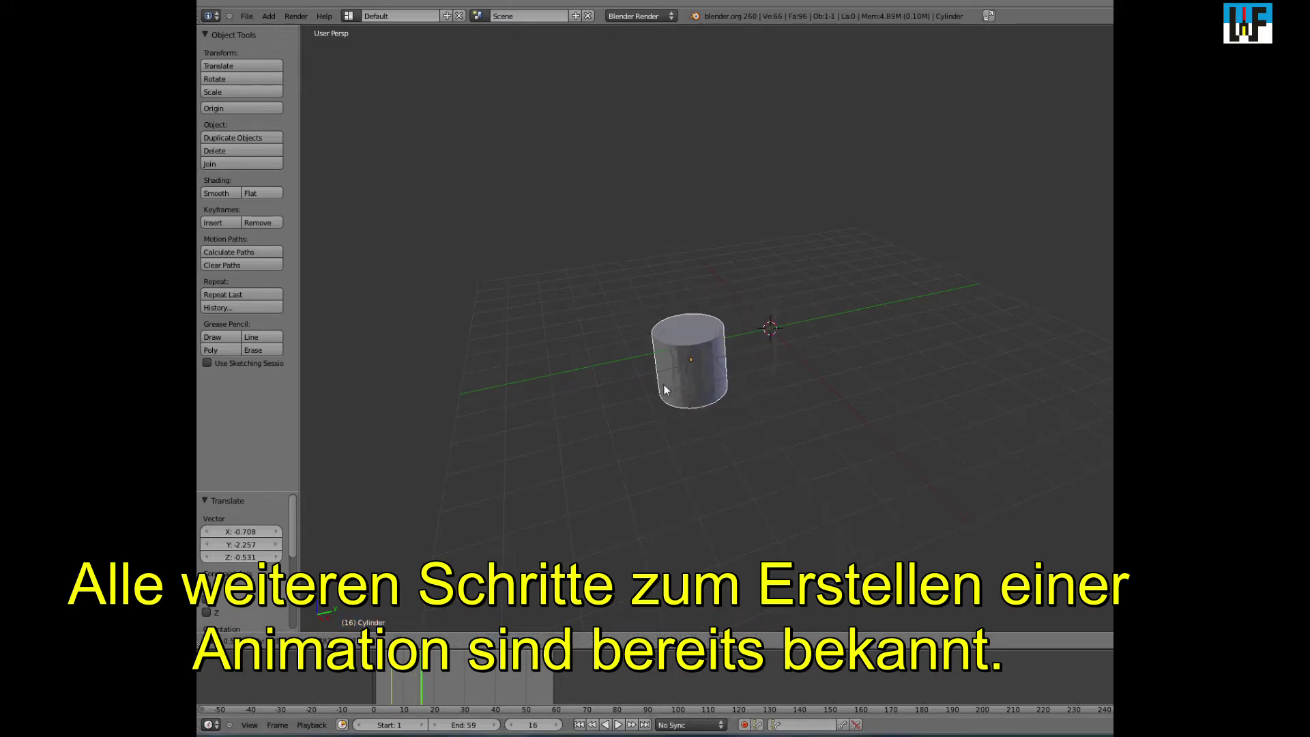
{"action": "key", "text": "i"}
{"action": "left_click", "coordinate": [747, 439]}
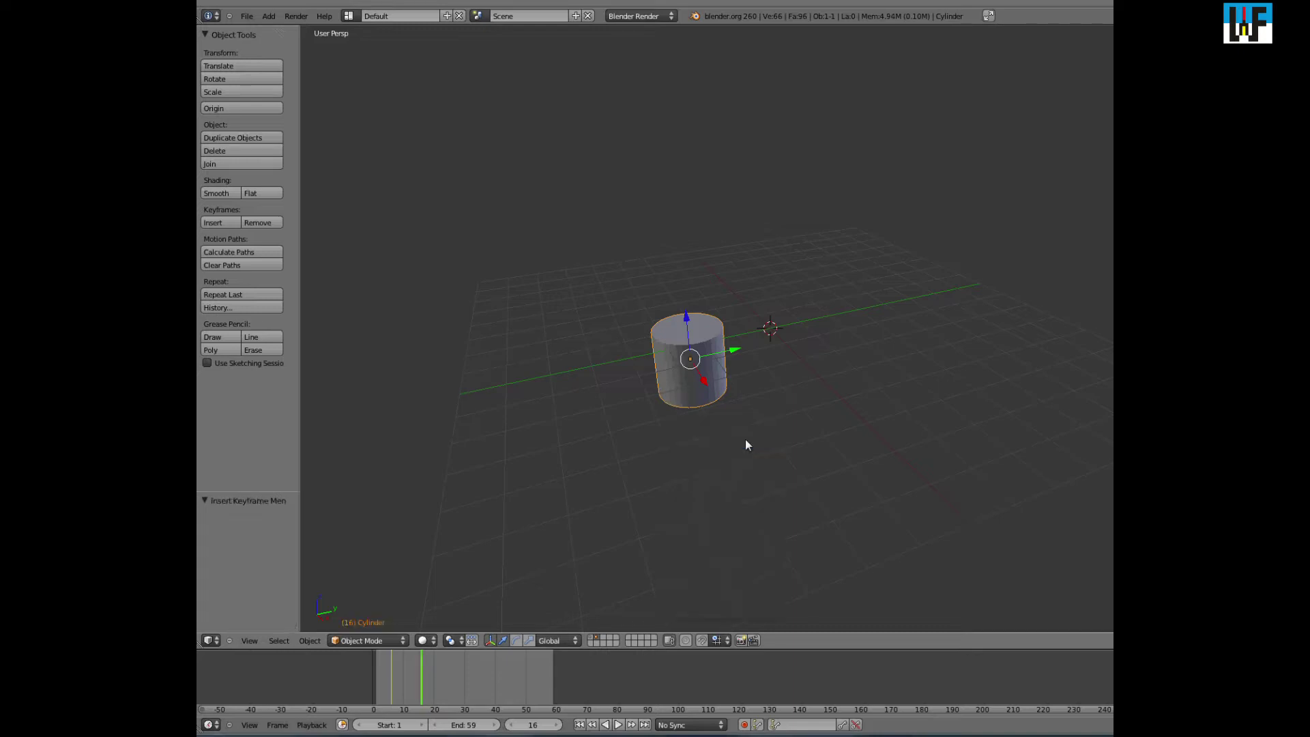
At frame 30, move the cylinder by about X 2.18, Y 2.84, Z -1.70 and insert a Location keyframe
{"action": "left_click_drag", "start_coordinate": [419, 683], "coordinate": [463, 686]}
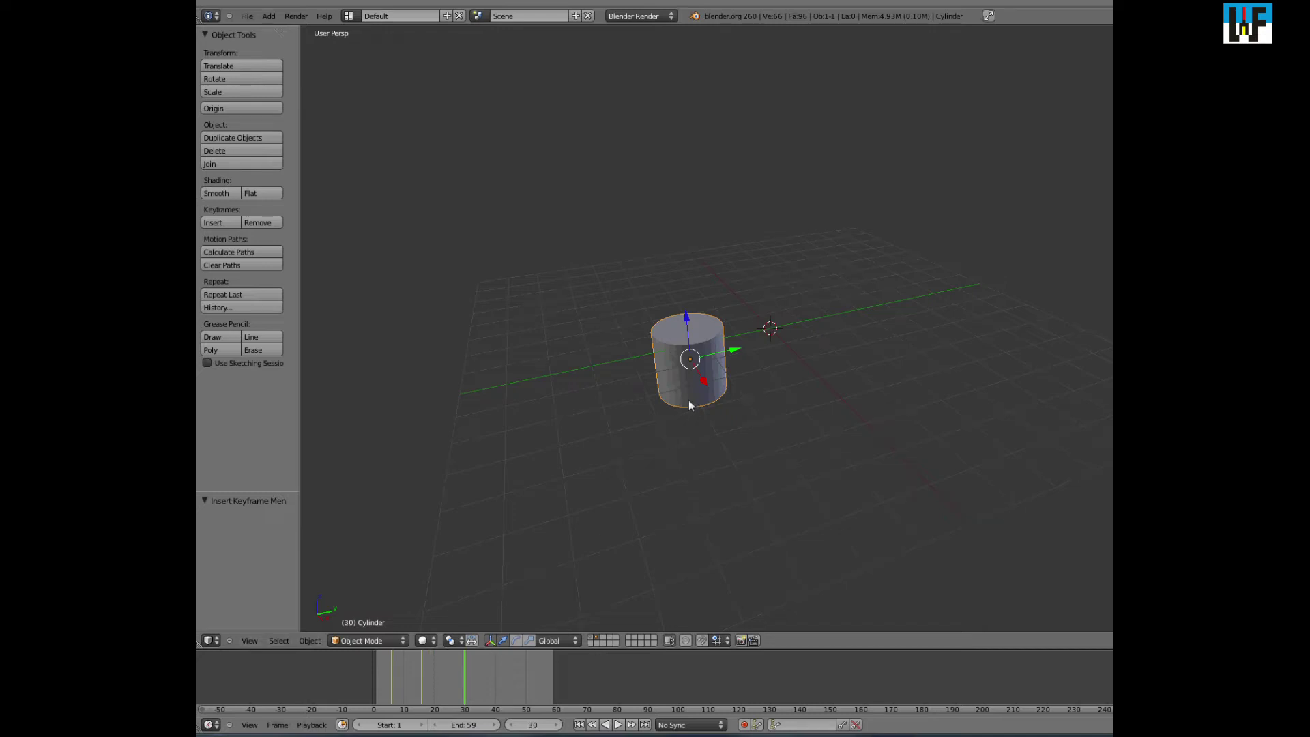
{"action": "key", "text": "g"}
{"action": "left_click", "coordinate": [807, 462]}
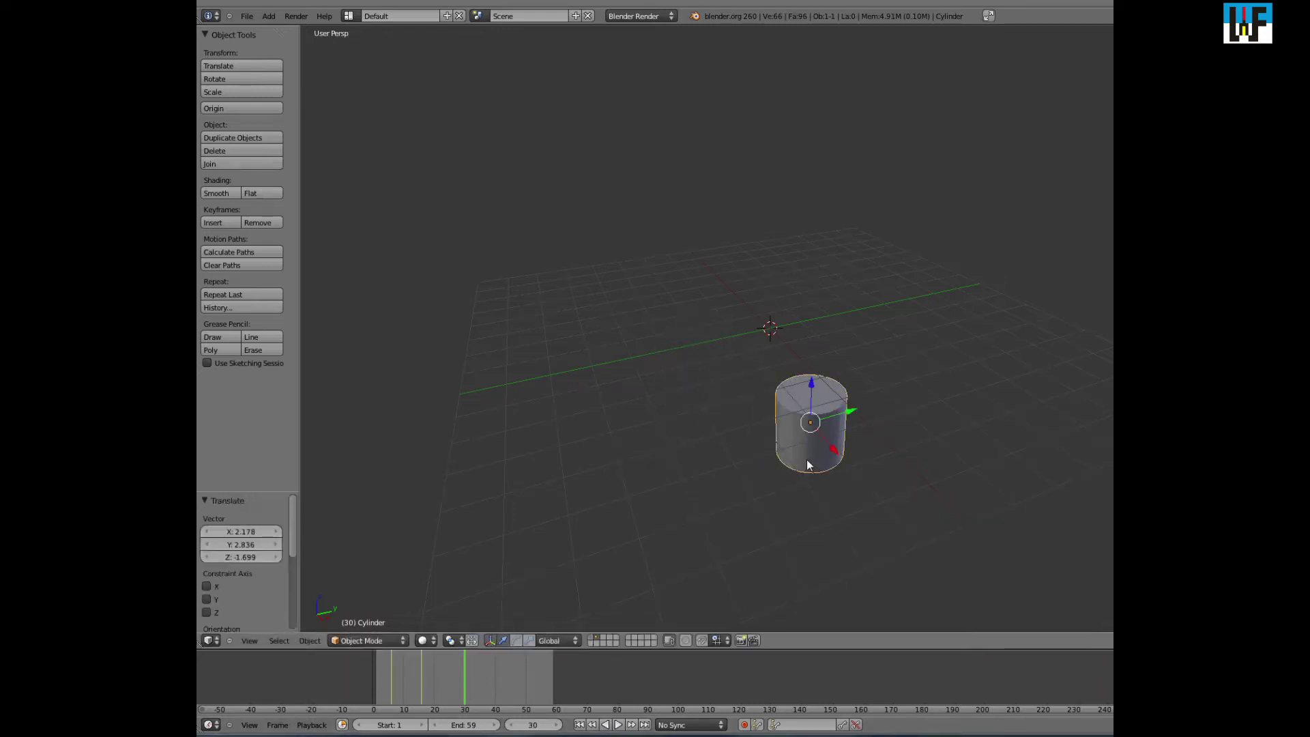
{"action": "key", "text": "i"}
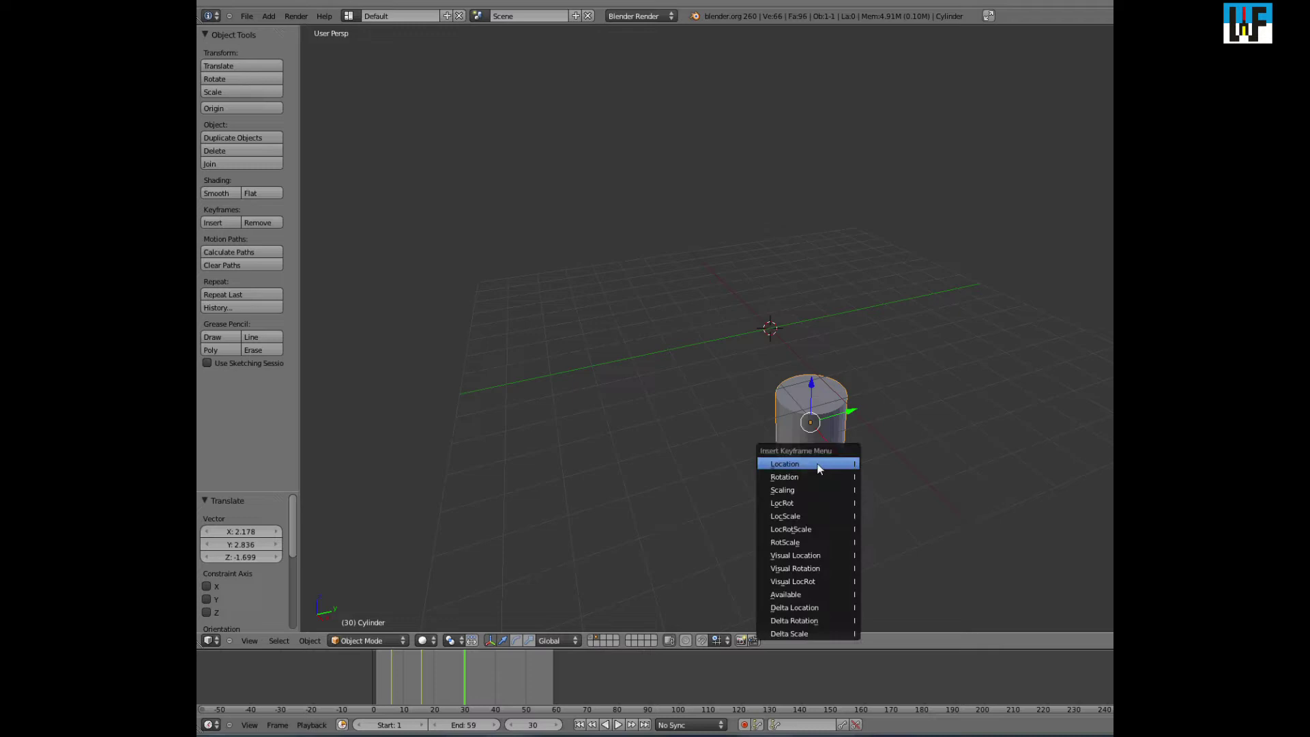
{"action": "left_click", "coordinate": [817, 461]}
At frame 46, move the cylinder by about X 1.02, Y 4.45, Z 1.75 and insert a Location keyframe
{"action": "left_click_drag", "start_coordinate": [464, 677], "coordinate": [491, 679]}
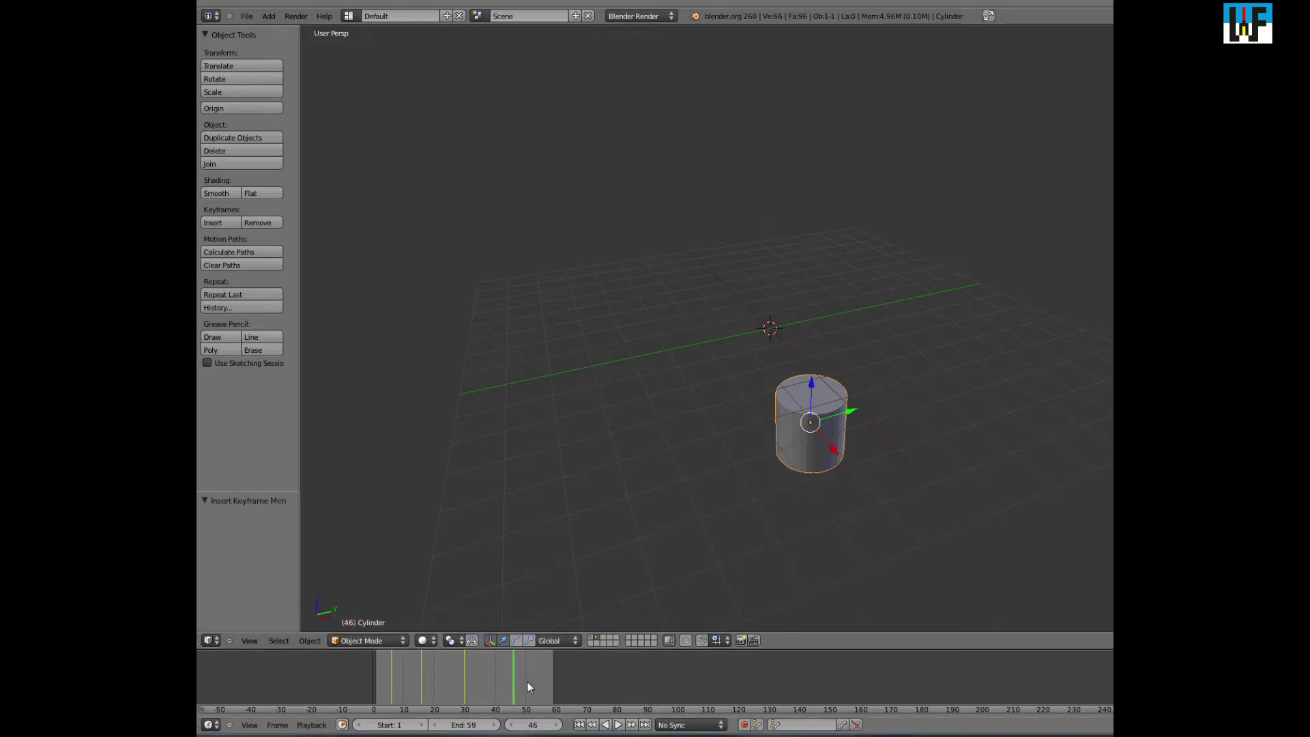
{"action": "key", "text": "g"}
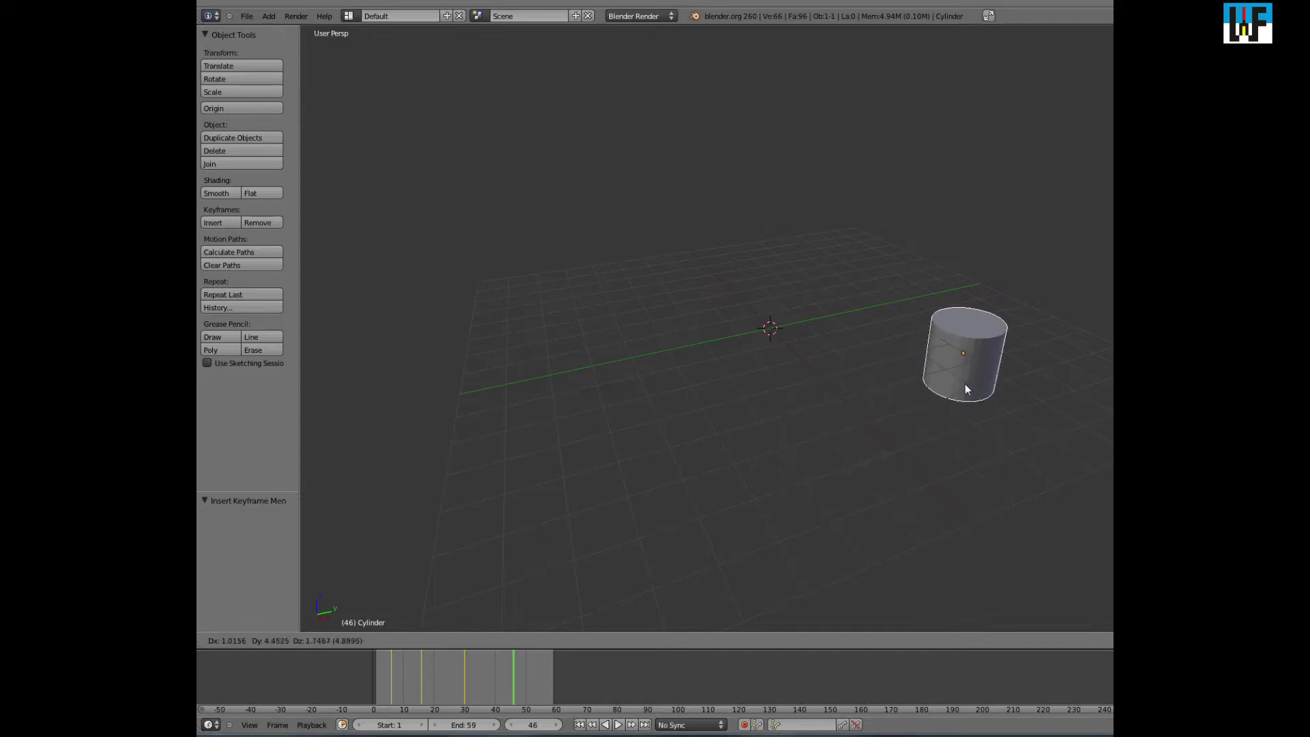
{"action": "left_click", "coordinate": [965, 385]}
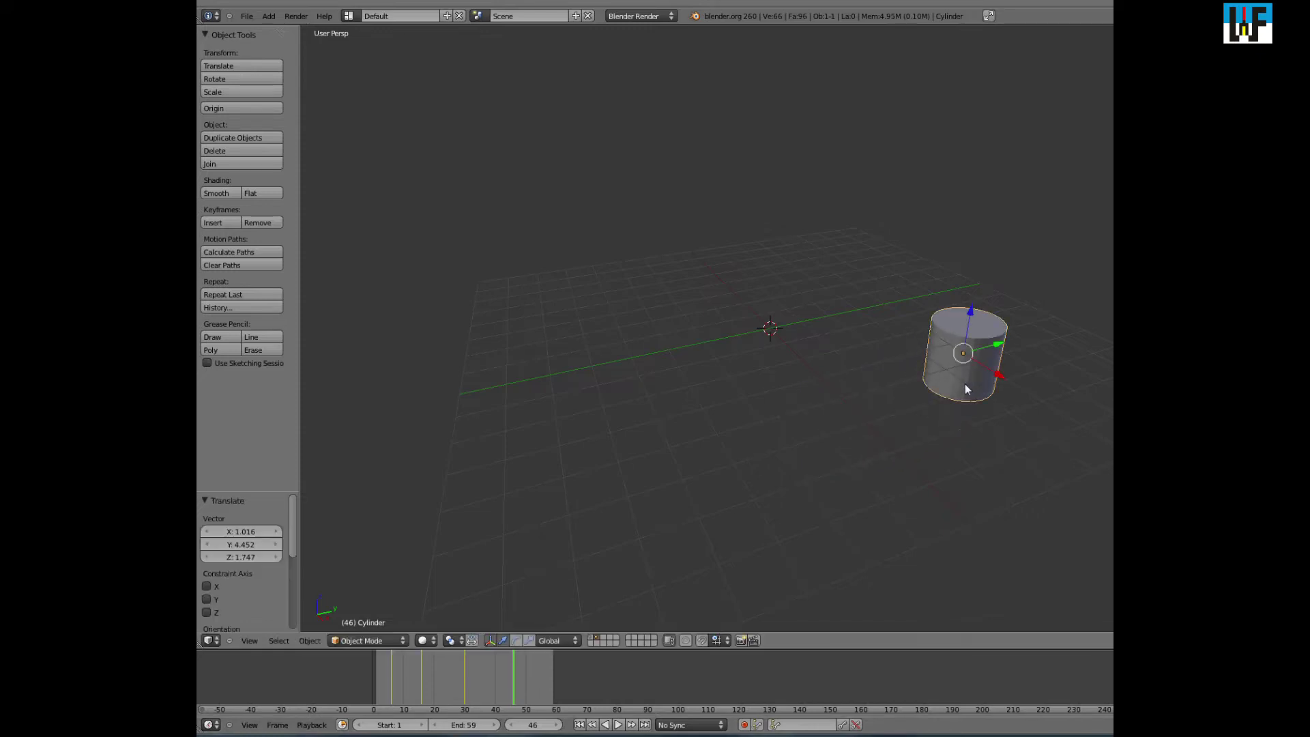
{"action": "key", "text": "i"}
{"action": "left_click", "coordinate": [942, 412]}
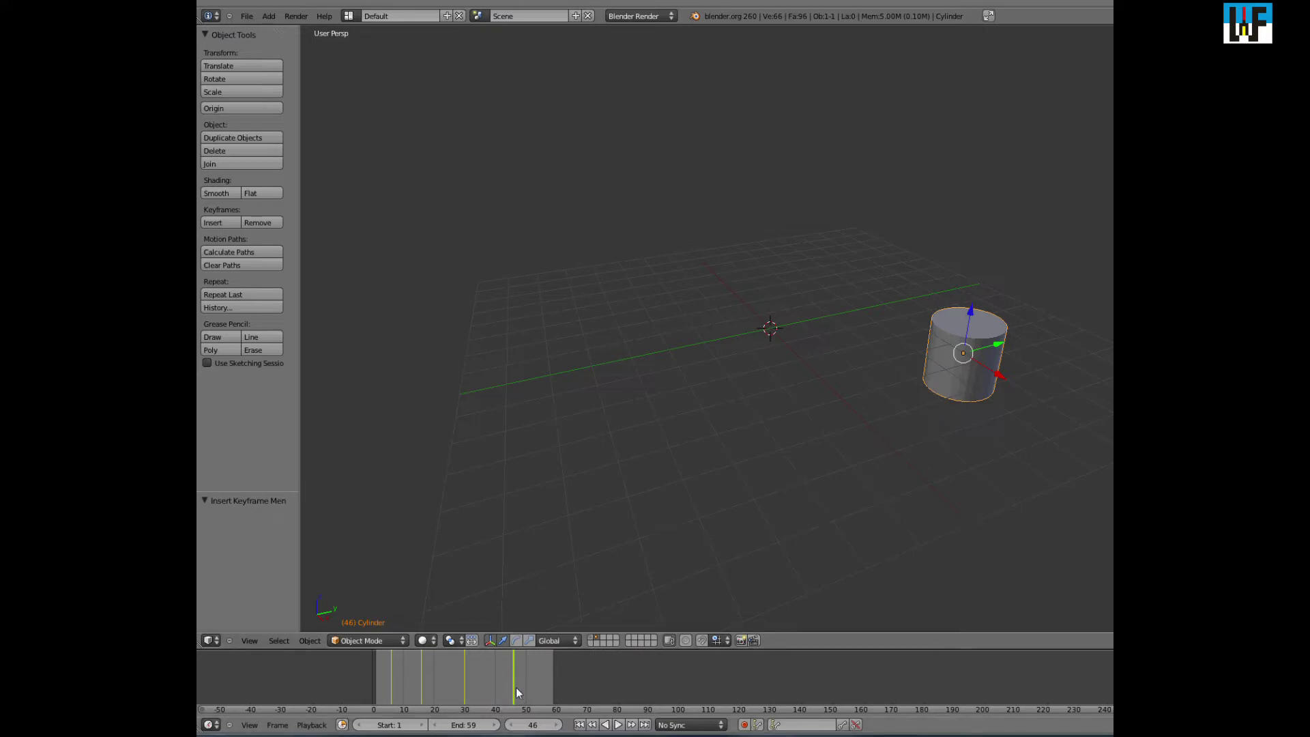
Switch to another empty layer and add a cone mesh there at frame 4
{"action": "left_click_drag", "start_coordinate": [512, 689], "coordinate": [526, 688]}
{"action": "key", "text": "Delete"}
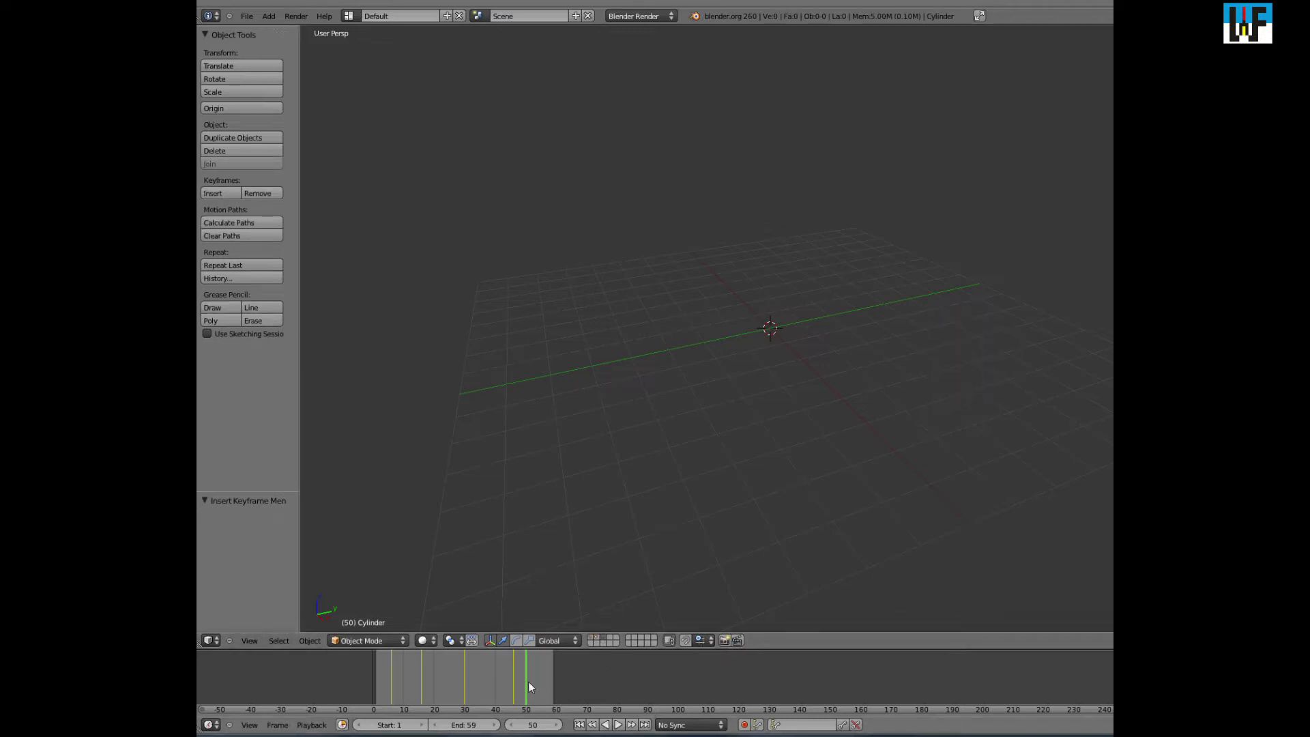
{"action": "left_click_drag", "start_coordinate": [527, 682], "coordinate": [395, 682]}
{"action": "left_click", "coordinate": [269, 16]}
{"action": "mouse_move", "coordinate": [282, 28]}
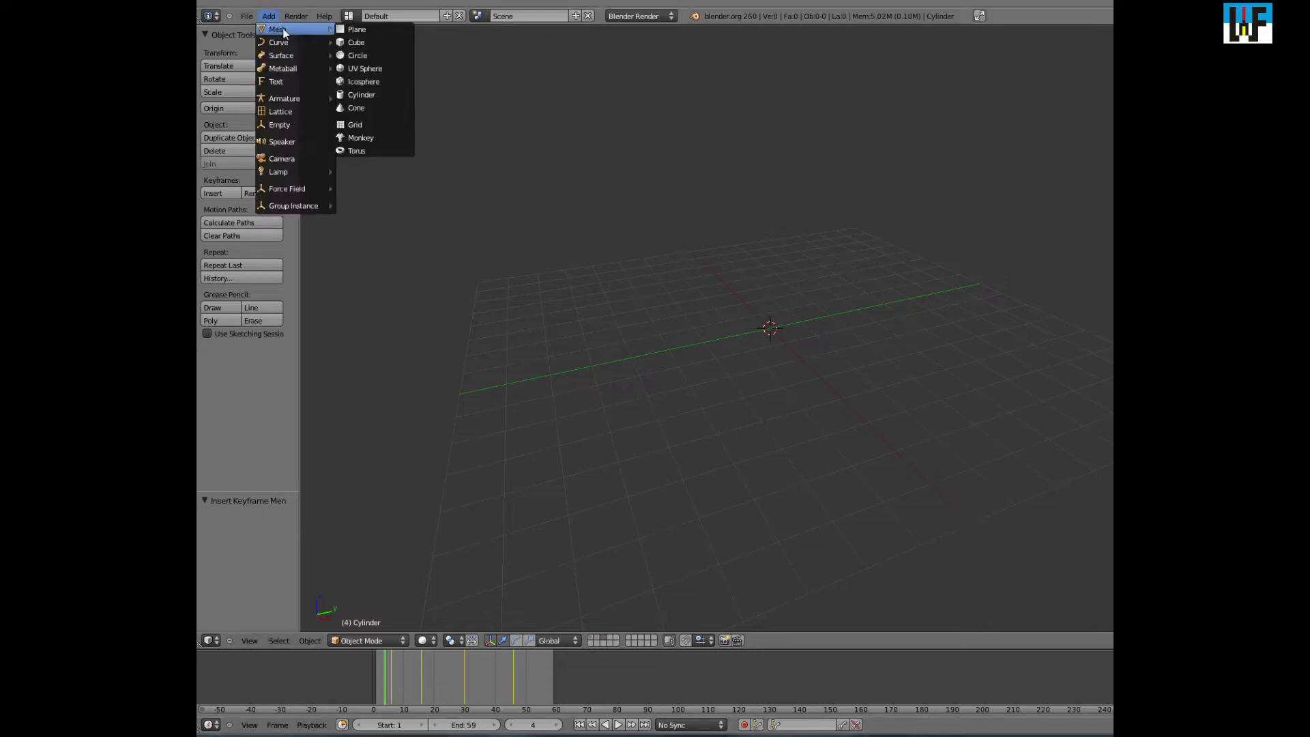
{"action": "left_click", "coordinate": [363, 109]}
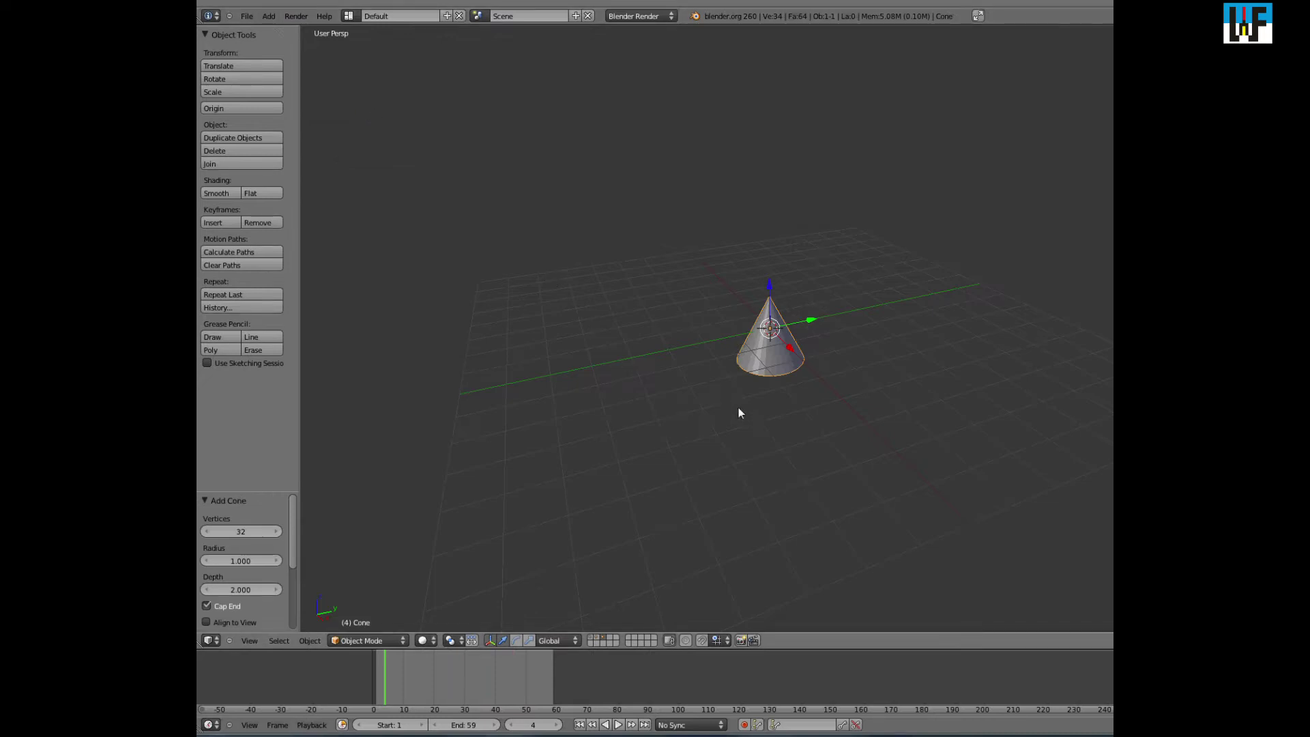
Move the cone by about X -0.44, Y -1.71, Z -0.57 and insert a Location keyframe at frame 4
{"action": "right_click_drag", "start_coordinate": [751, 367], "coordinate": [685, 389]}
{"action": "key", "text": "i"}
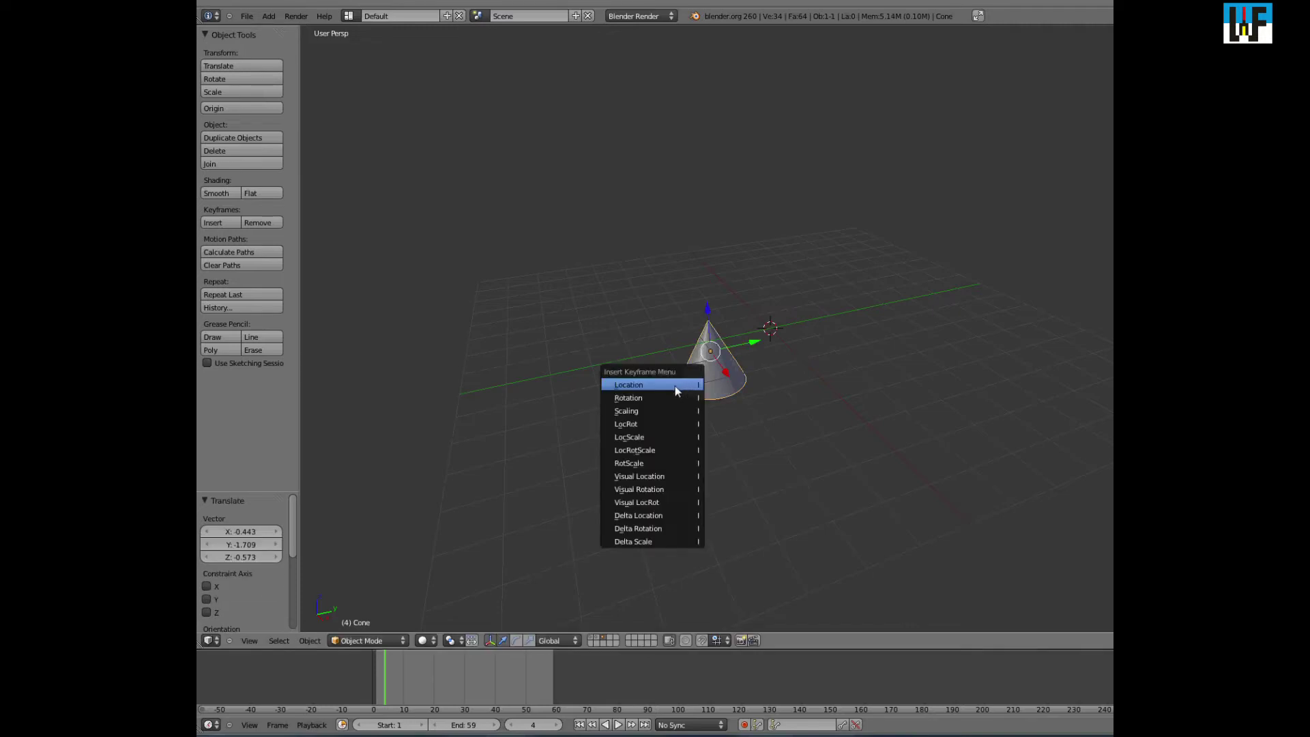
{"action": "left_click", "coordinate": [674, 386]}
At frame 17, move the cone by about X 2.17, Y 3.20, Z -1.38 and insert a Location keyframe
{"action": "left_click_drag", "start_coordinate": [383, 686], "coordinate": [425, 691]}
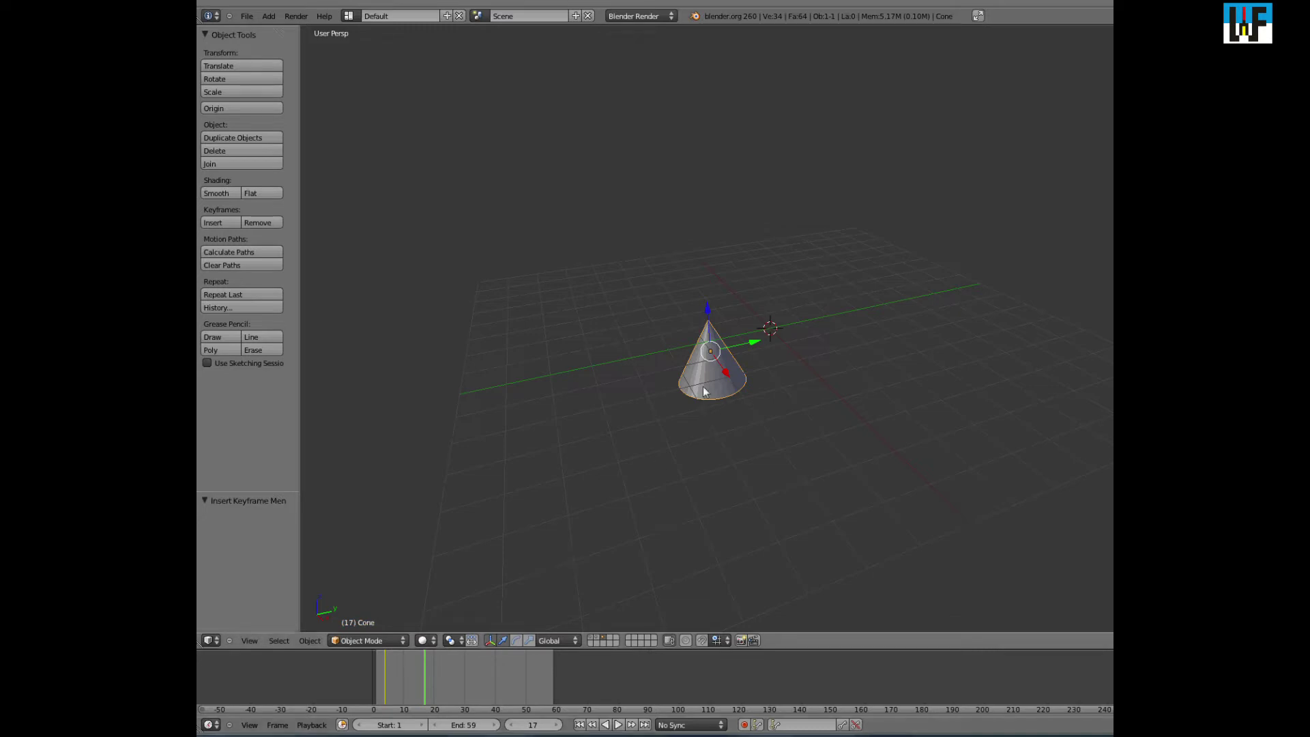
{"action": "key", "text": "g"}
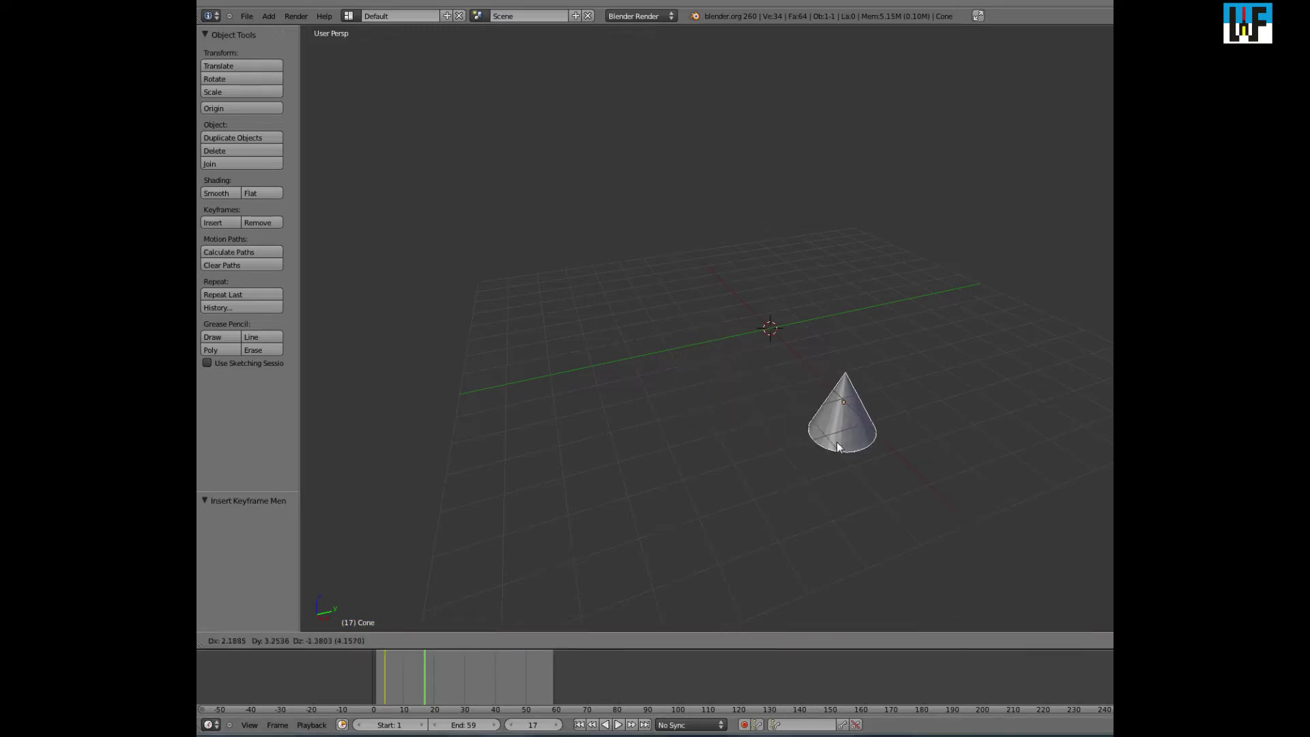
{"action": "left_click", "coordinate": [836, 444]}
{"action": "key", "text": "i"}
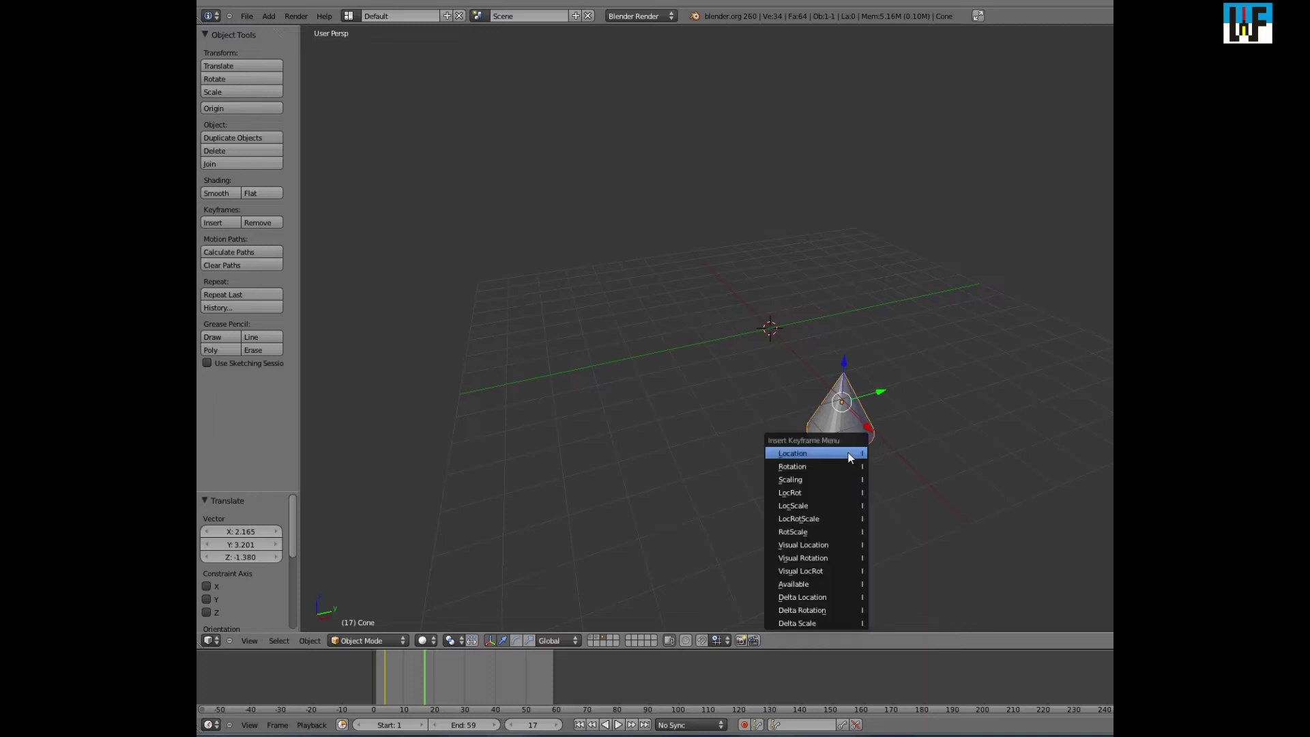
{"action": "left_click", "coordinate": [834, 454]}
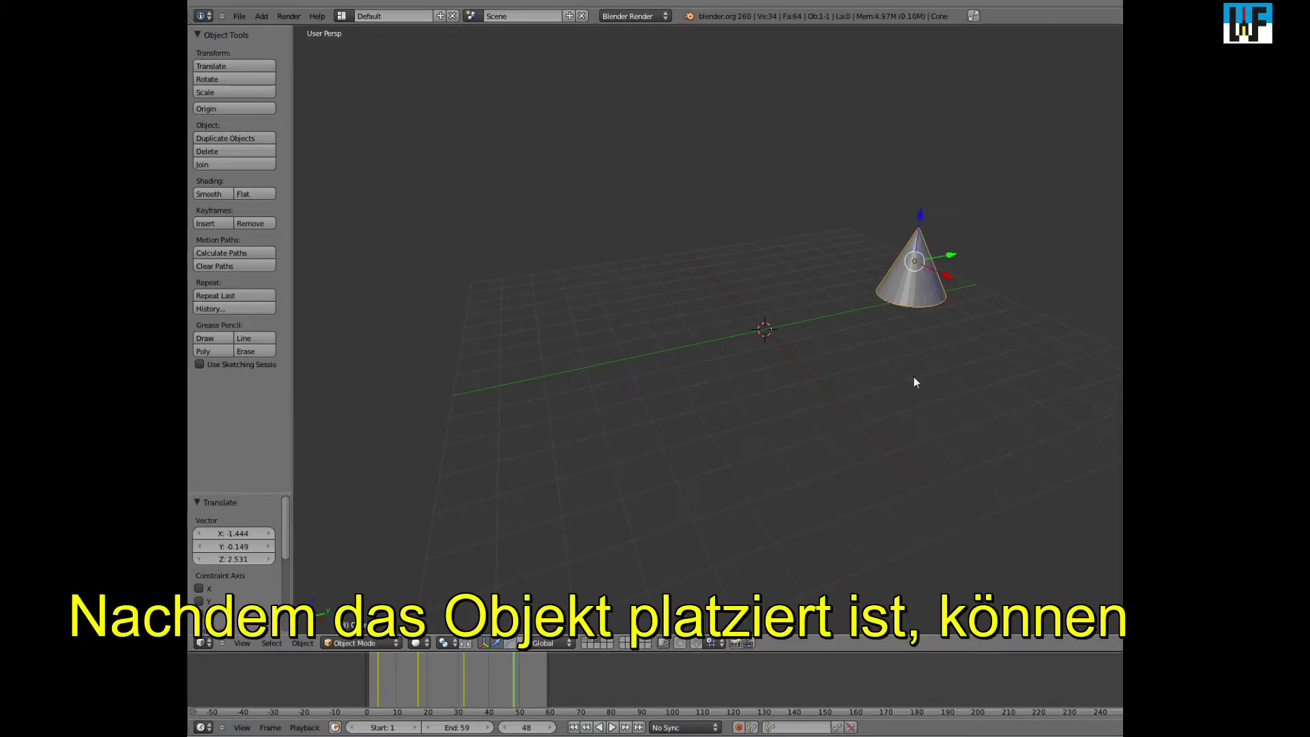
Insert a Location keyframe for the cone's current position at frame 48
{"action": "key", "text": "i"}
{"action": "left_click", "coordinate": [911, 377]}
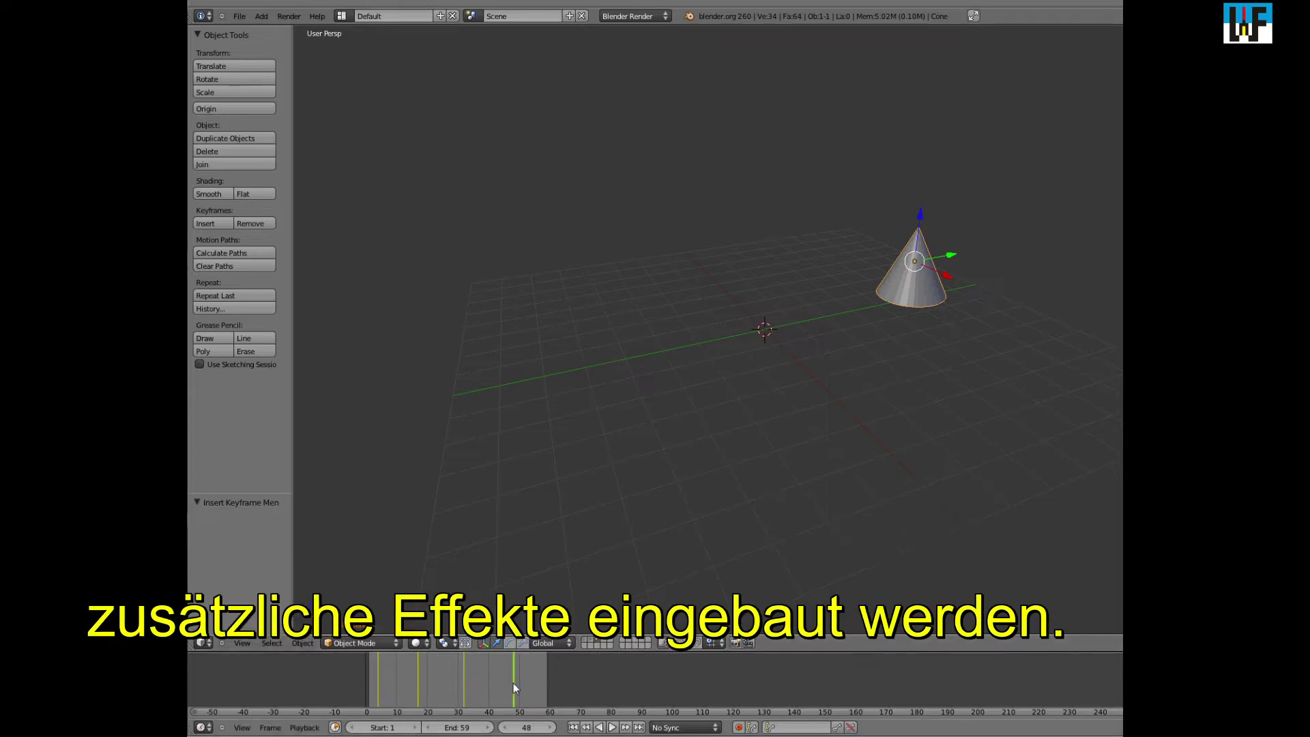
At frame 10, rotate the cone by about 64.9° and insert a Rotation keyframe
{"action": "left_click_drag", "start_coordinate": [515, 682], "coordinate": [397, 686]}
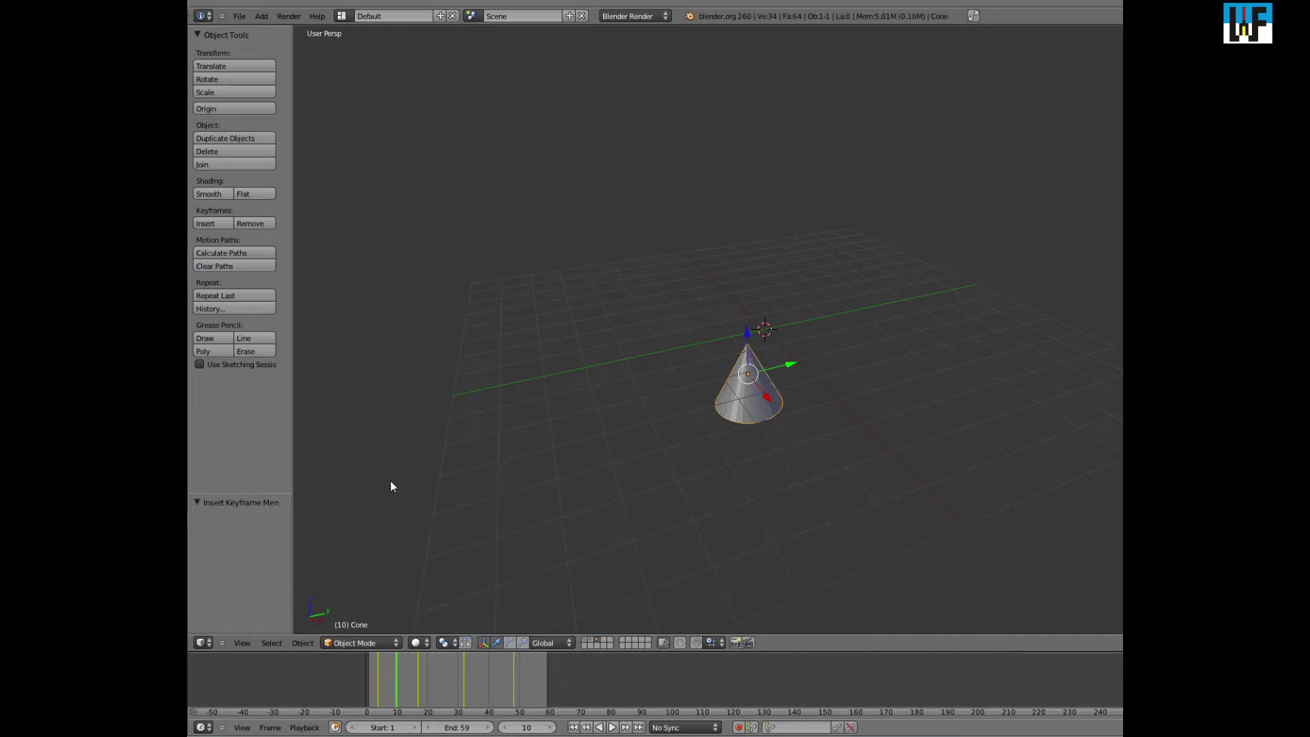
{"action": "left_click", "coordinate": [232, 80]}
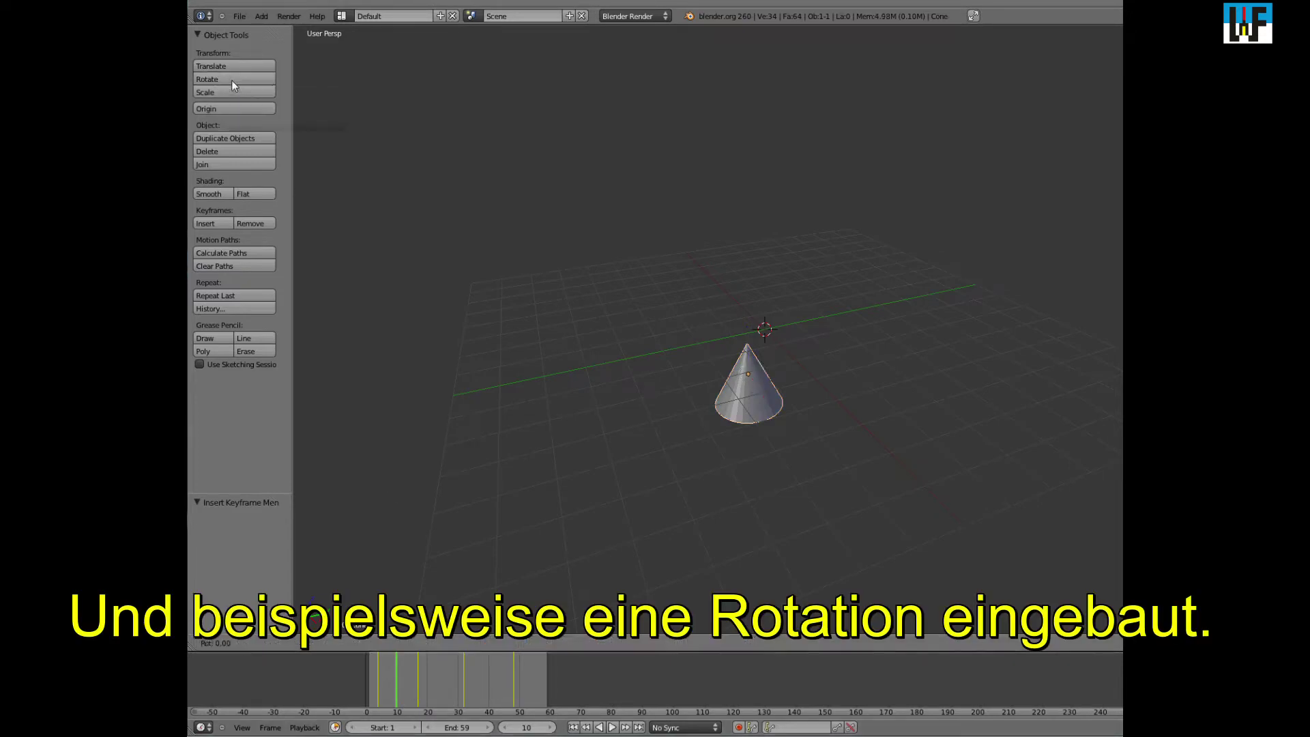
{"action": "left_click", "coordinate": [751, 273]}
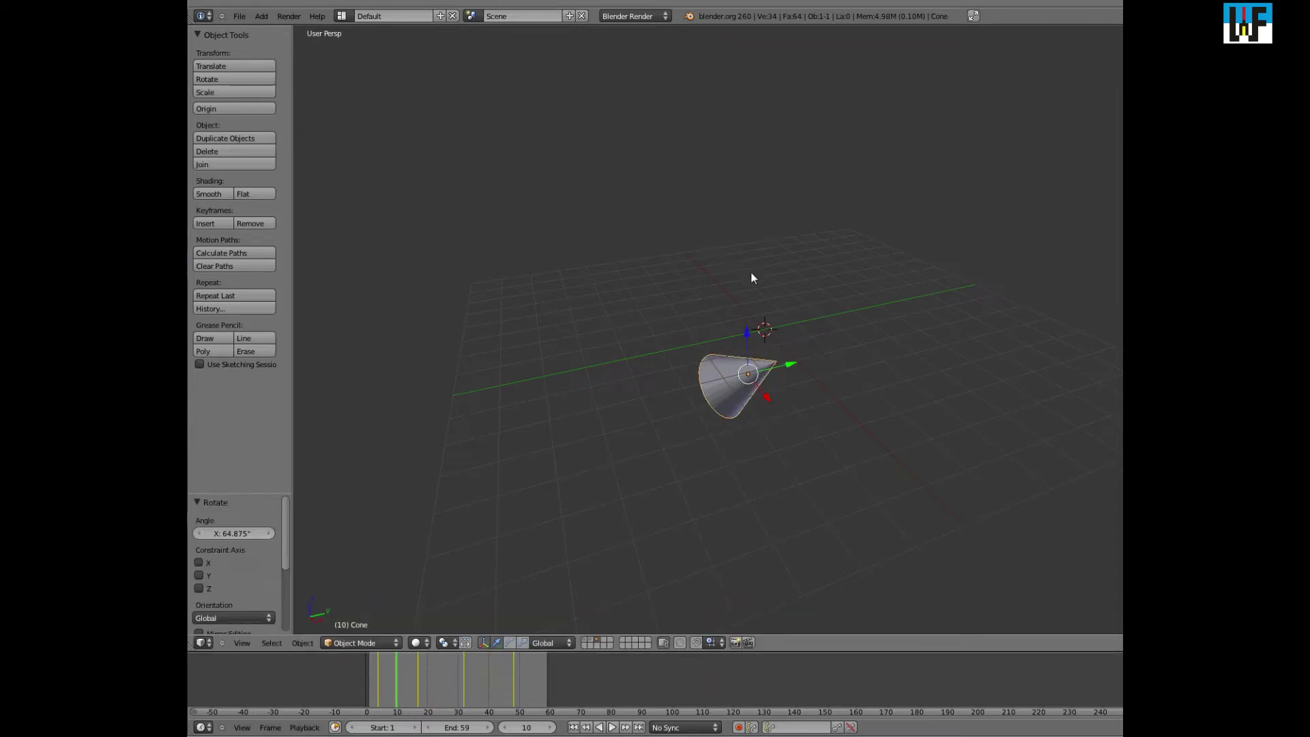
{"action": "key", "text": "i"}
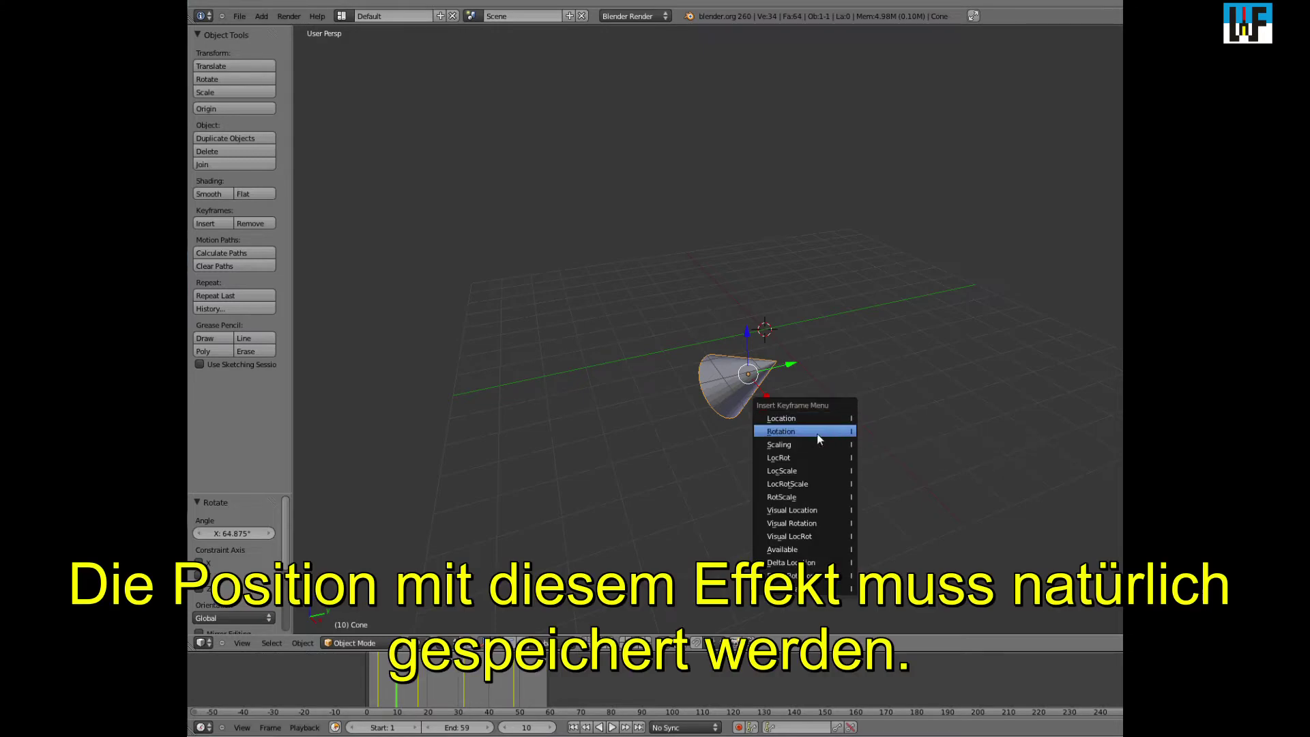
{"action": "left_click", "coordinate": [817, 433]}
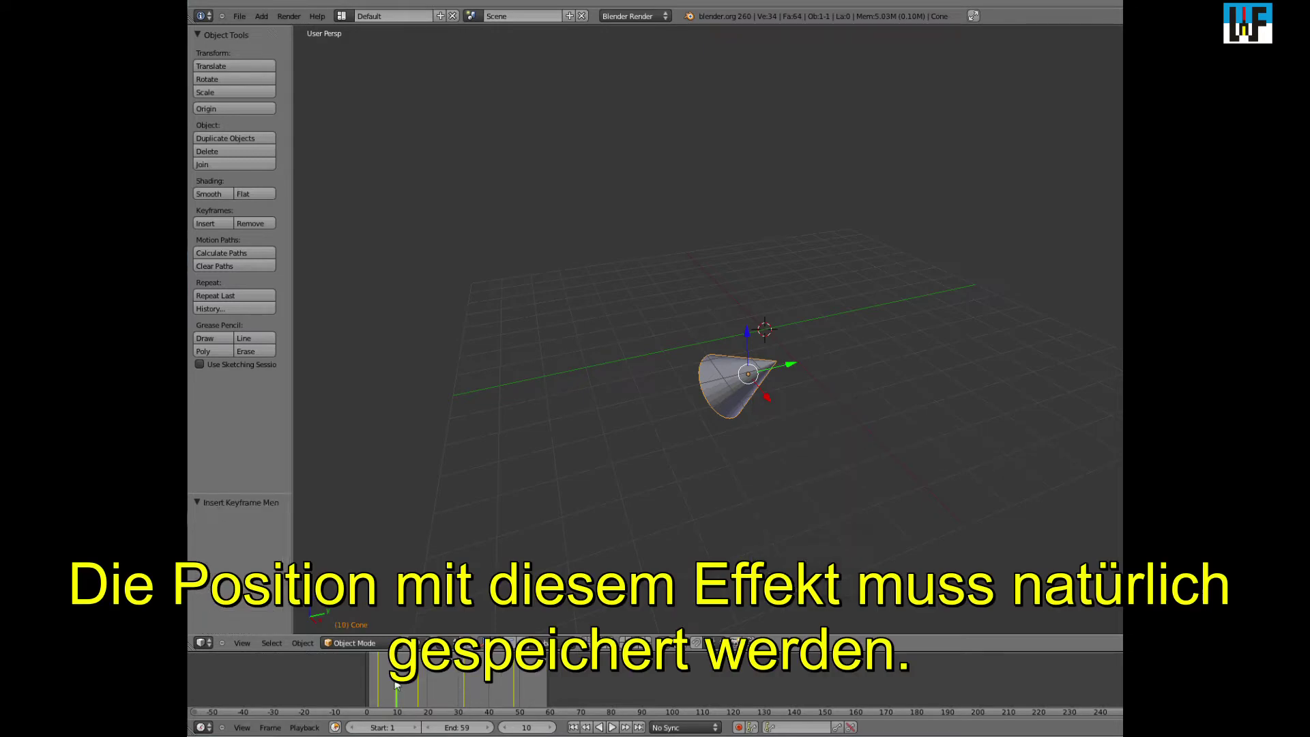
At frame 23, rotate the cone by about 64.1° more and insert a Rotation keyframe
{"action": "left_click_drag", "start_coordinate": [396, 679], "coordinate": [439, 682]}
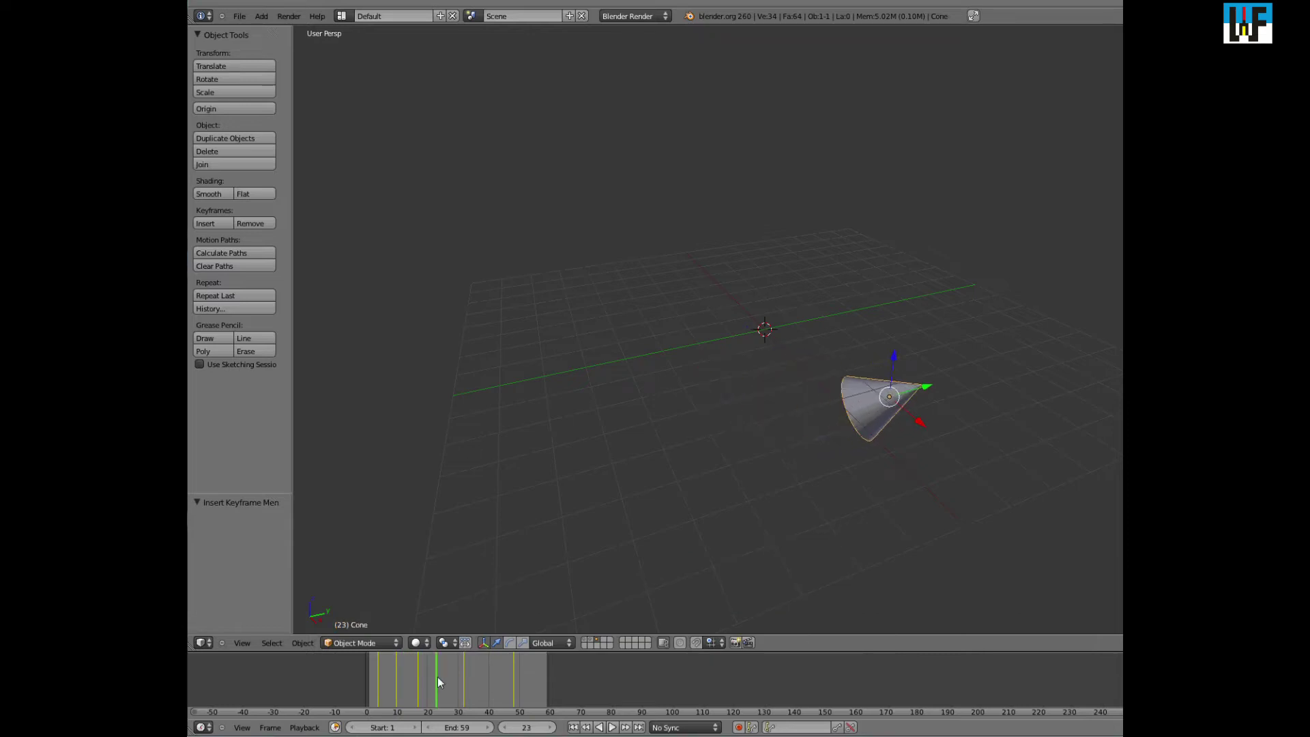
{"action": "left_click", "coordinate": [227, 81]}
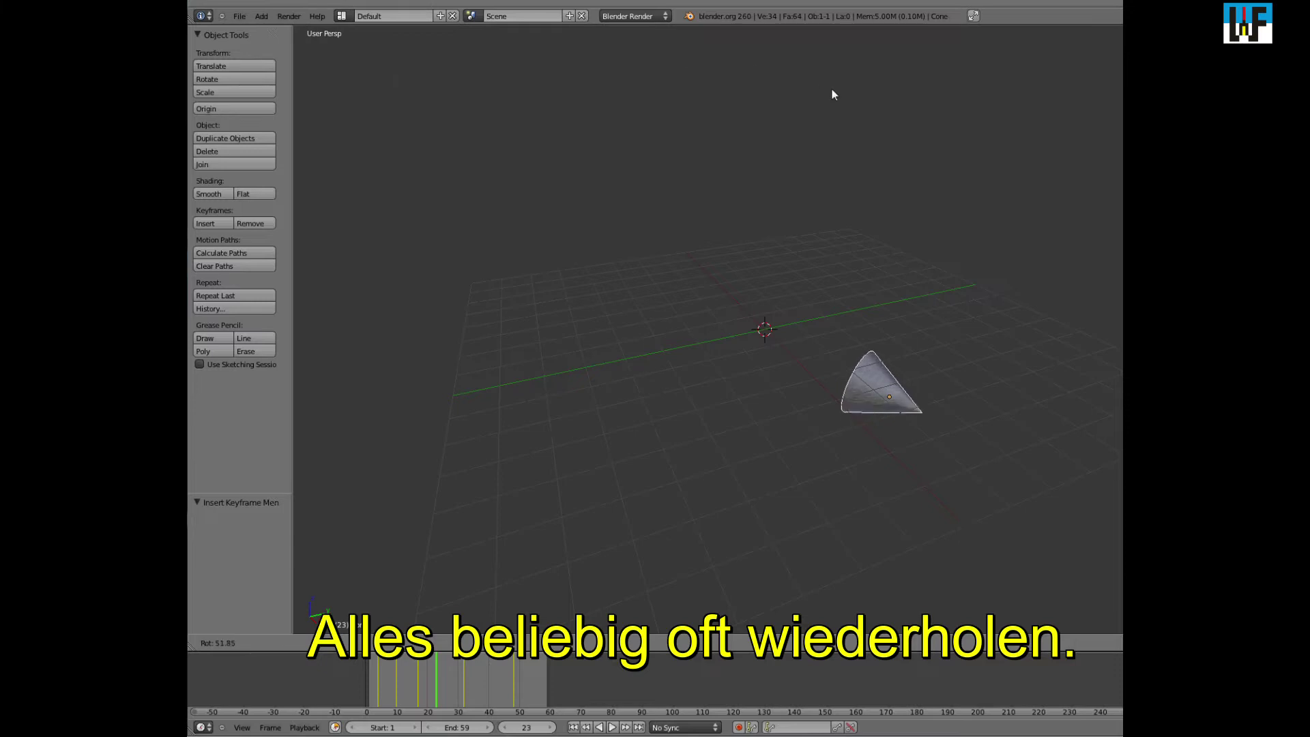
{"action": "left_click", "coordinate": [889, 109]}
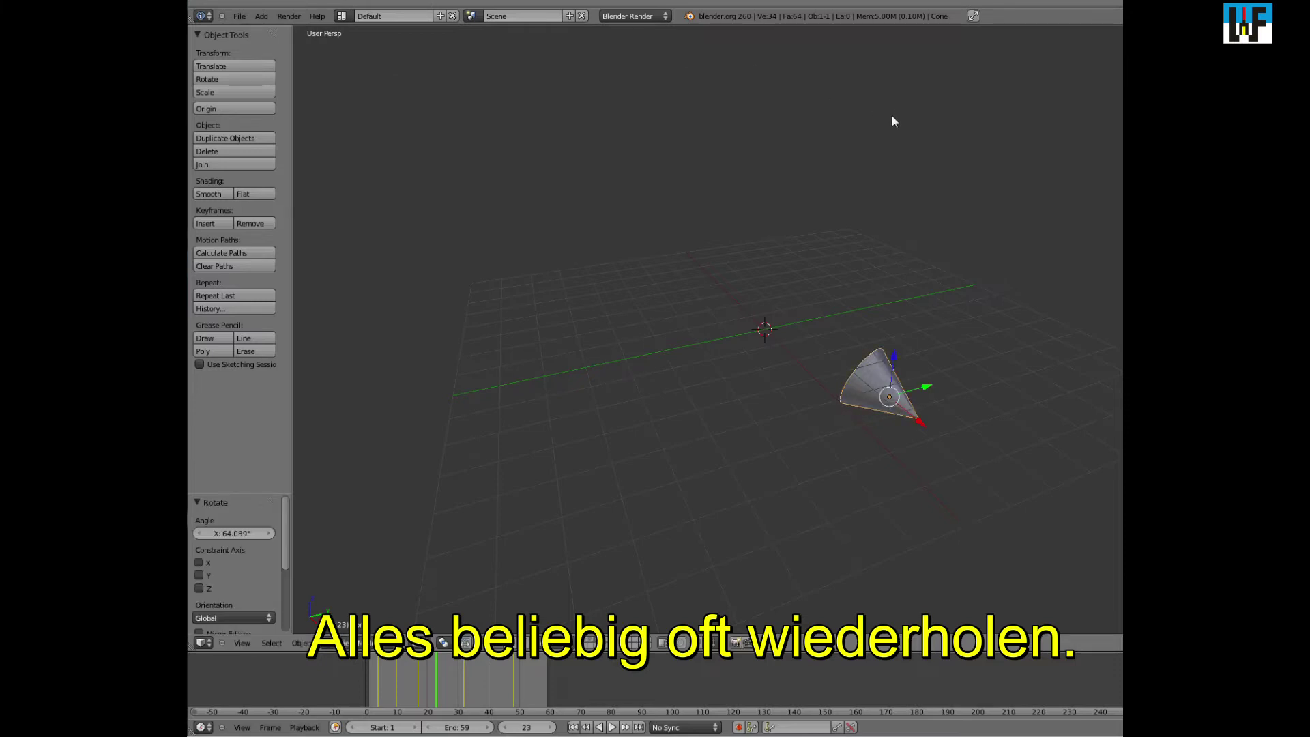
{"action": "key", "text": "i"}
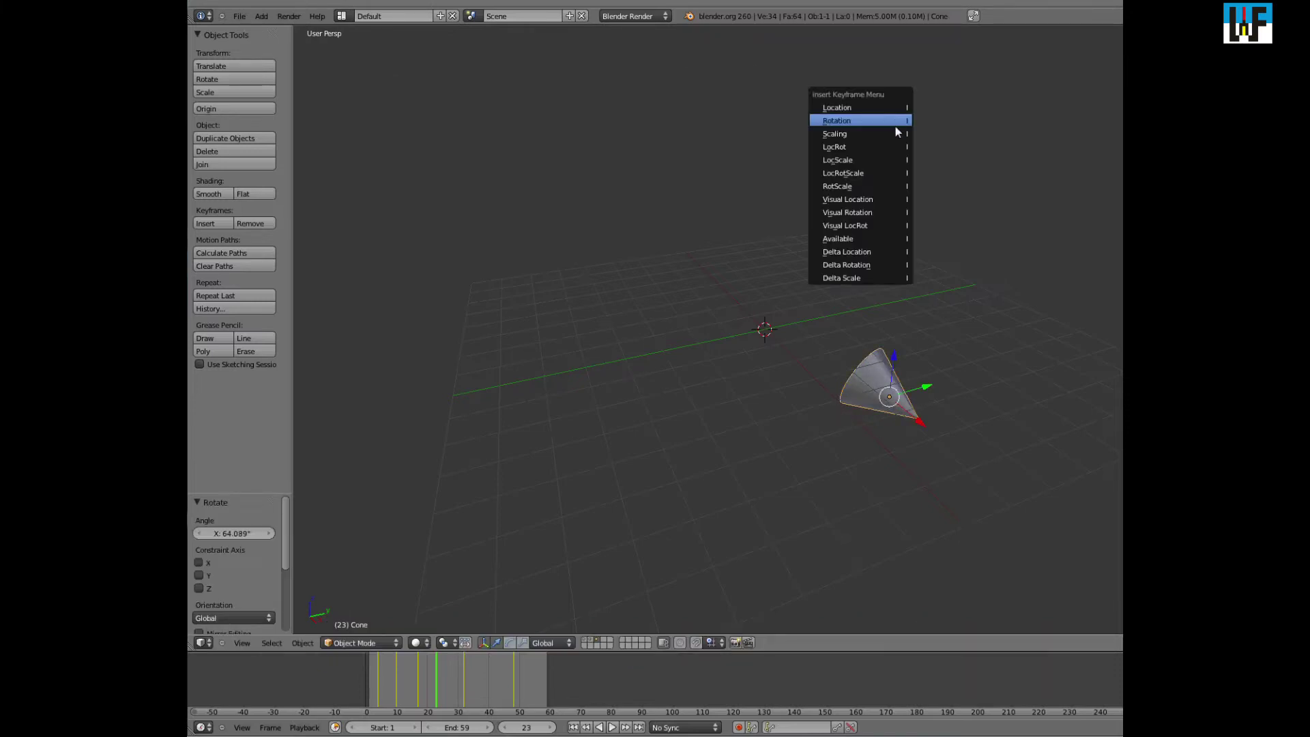
{"action": "left_click", "coordinate": [849, 123]}
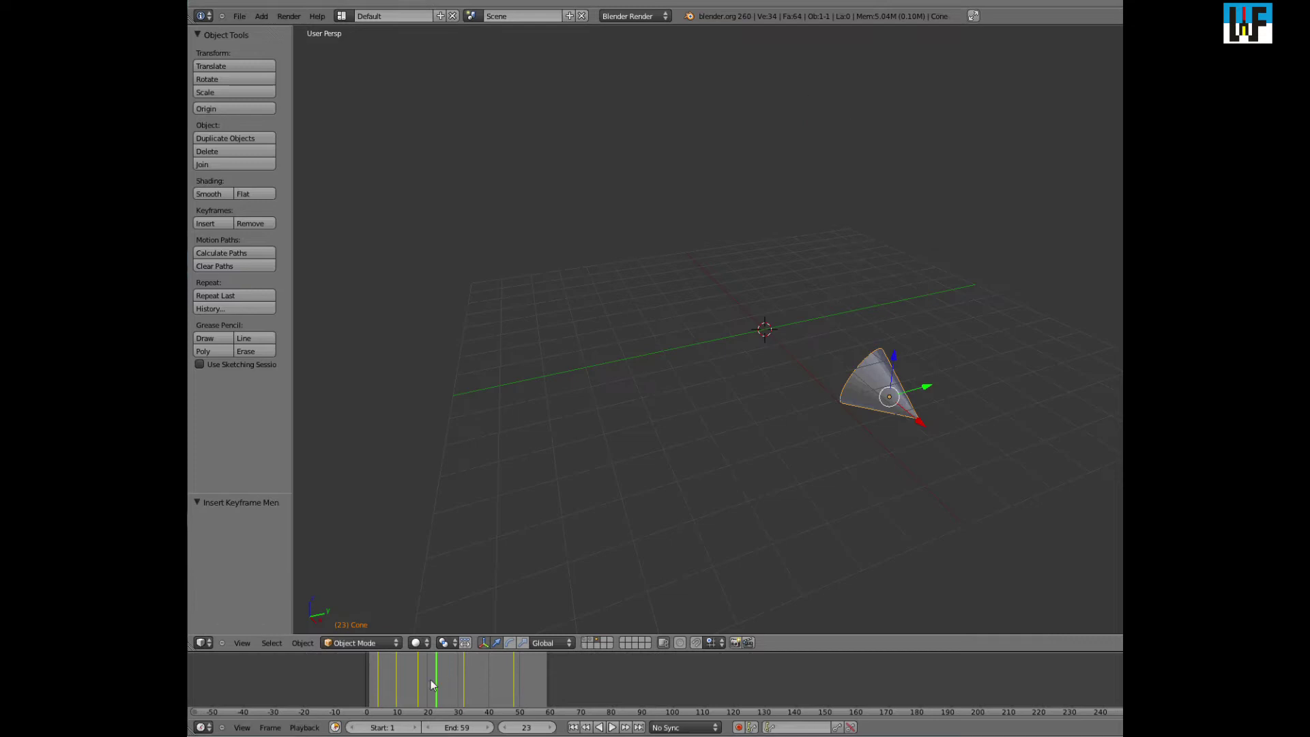
At frame 40, rotate the cone by about 88.9° more and insert a Rotation keyframe
{"action": "left_click_drag", "start_coordinate": [439, 683], "coordinate": [488, 684]}
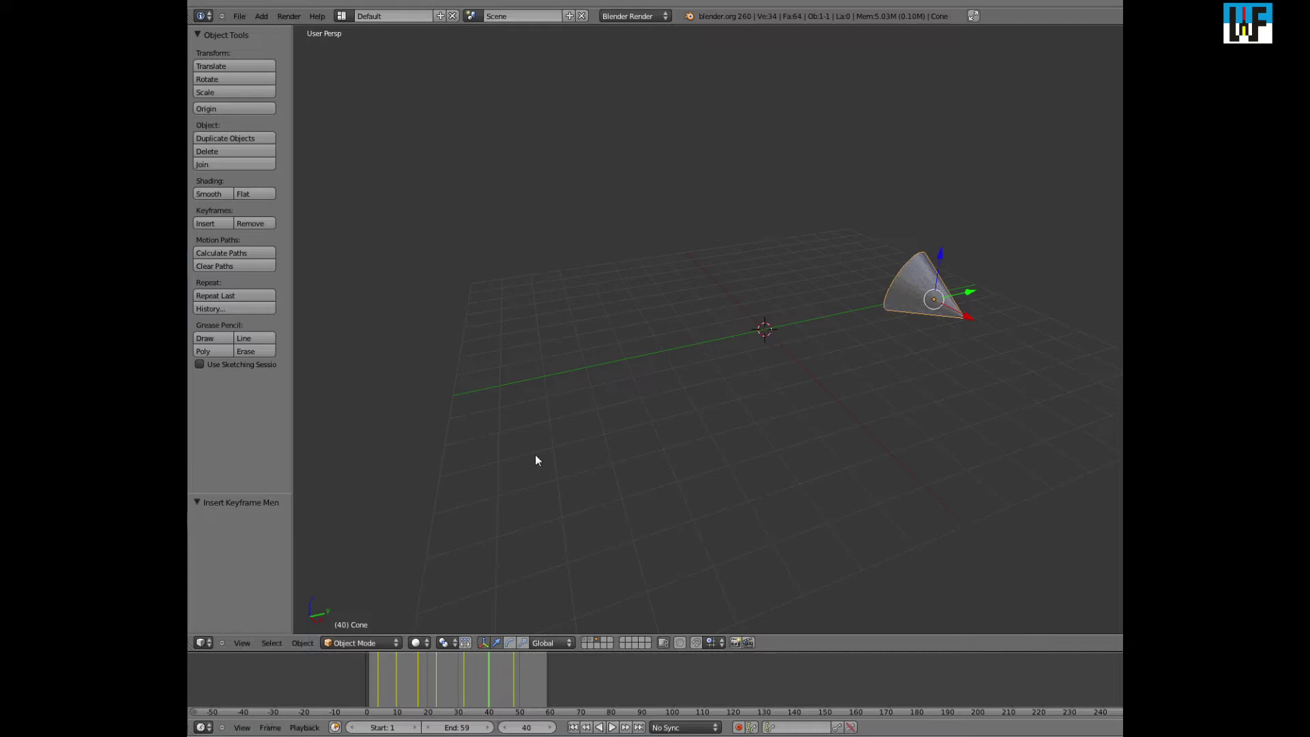
{"action": "left_click", "coordinate": [223, 77]}
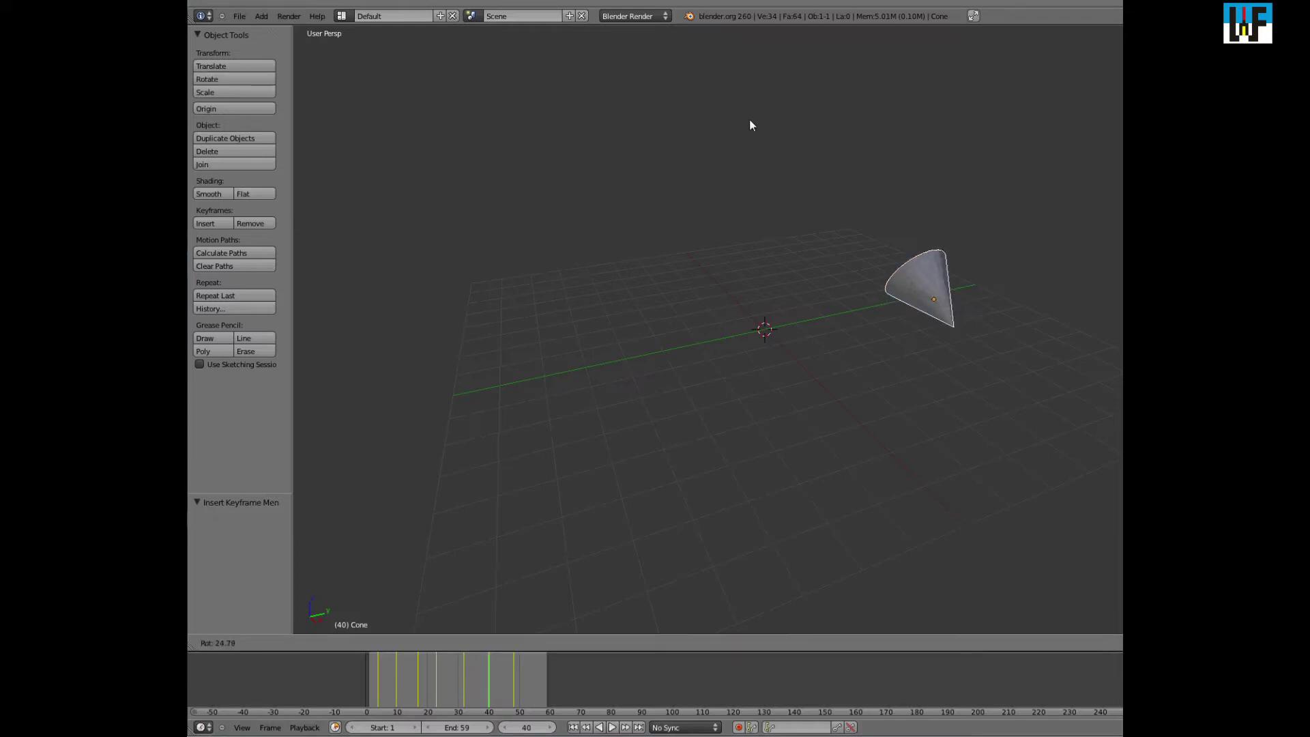
{"action": "left_click", "coordinate": [960, 215]}
{"action": "key", "text": "i"}
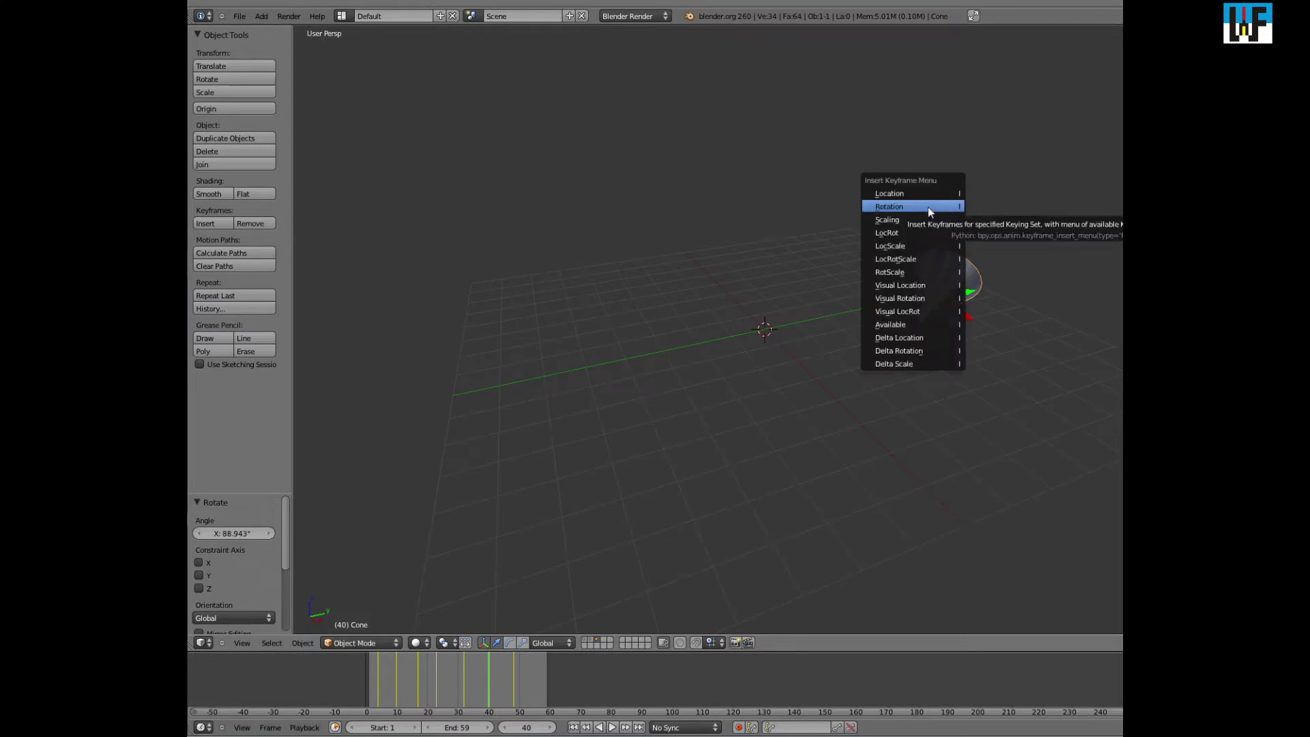
{"action": "left_click", "coordinate": [931, 207]}
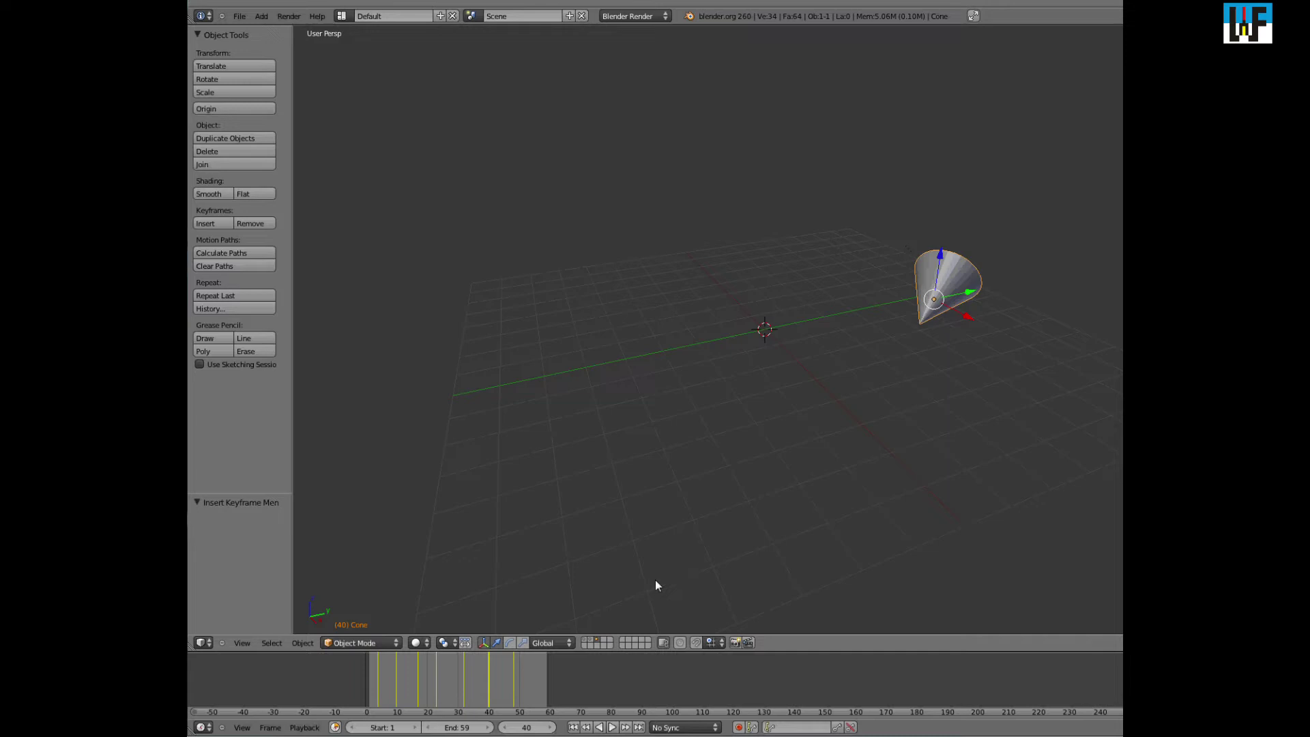
Play back the cone's movement and rotation animation, and stop the playback
{"action": "left_click", "coordinate": [612, 728]}
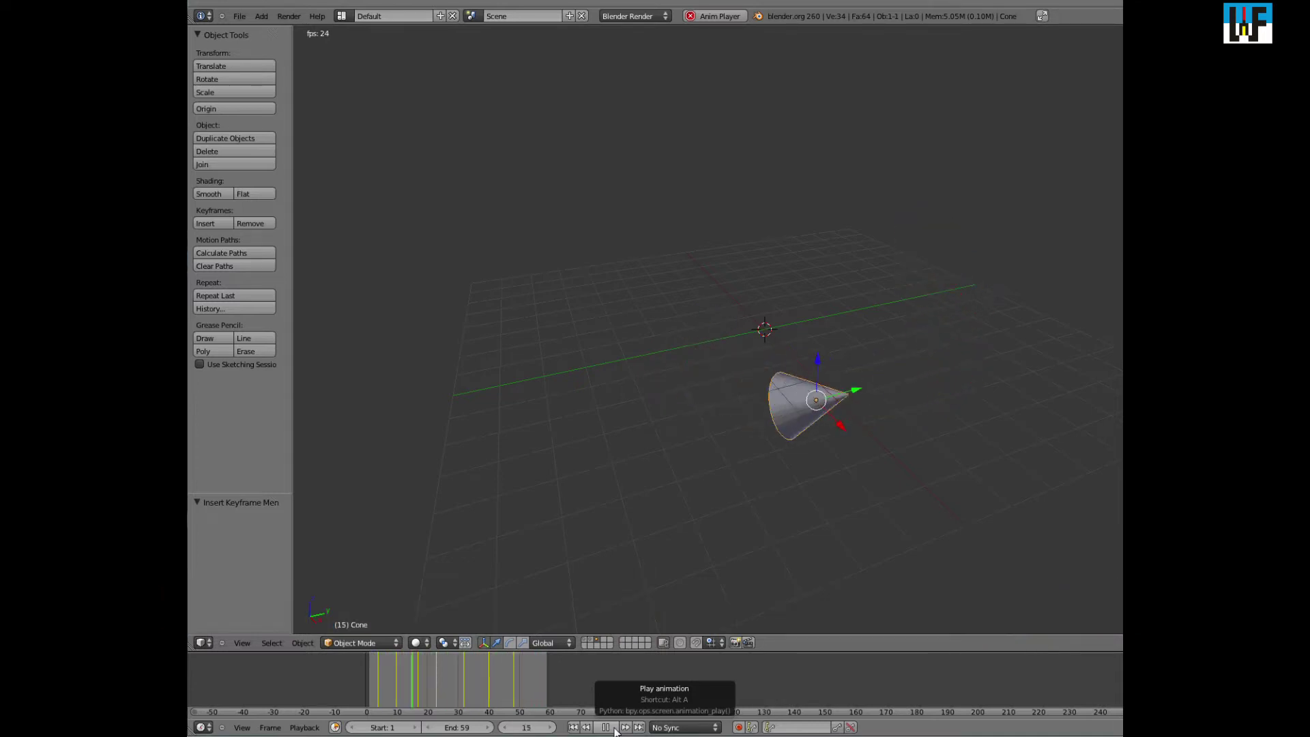
{"action": "left_click", "coordinate": [615, 729]}
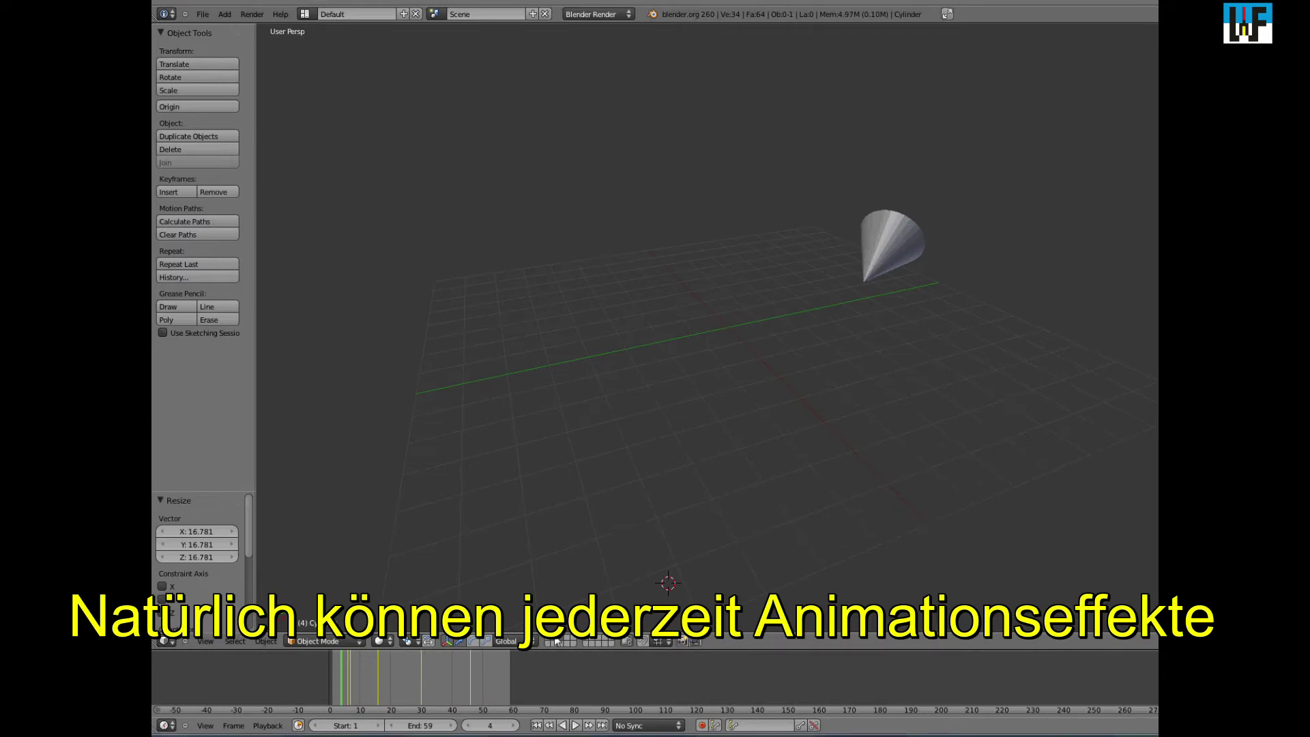
Switch to the cylinder's layer, scale the cylinder by about 0.516 at frame 4, and insert a Scaling keyframe
{"action": "left_click", "coordinate": [557, 642]}
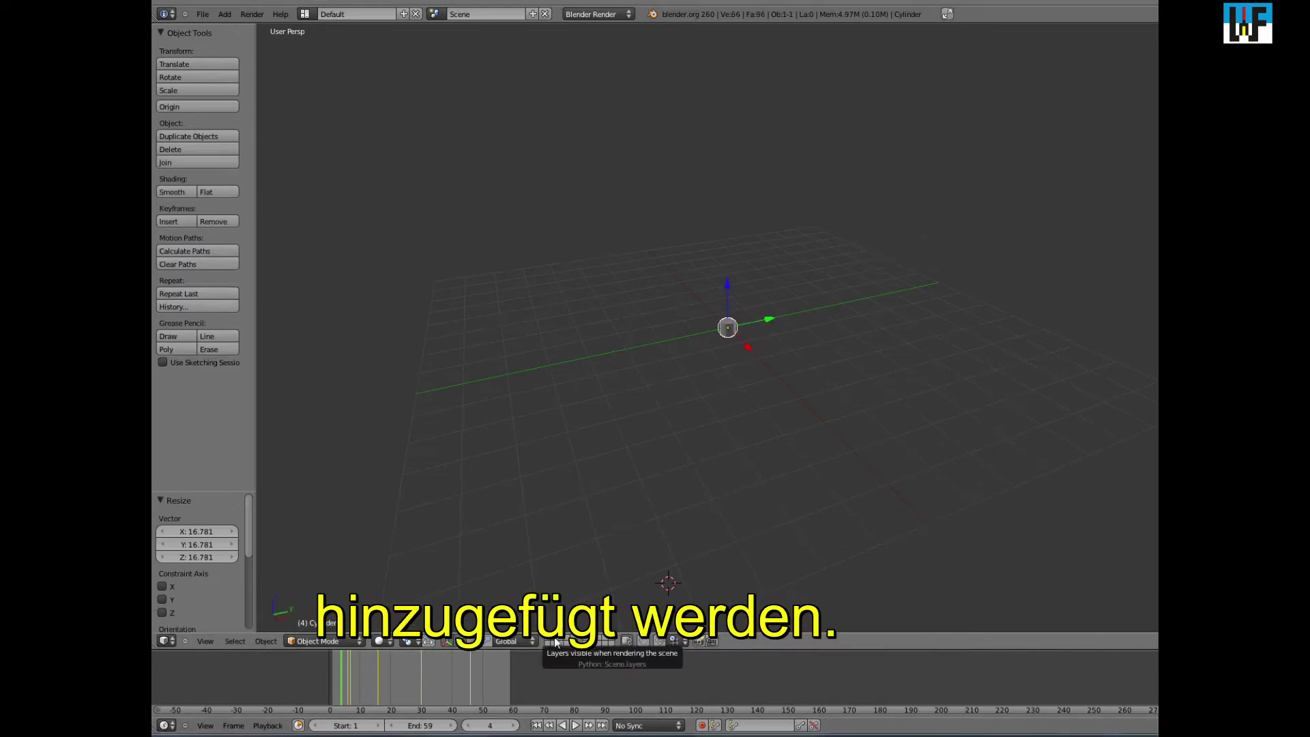
{"action": "left_click", "coordinate": [216, 92]}
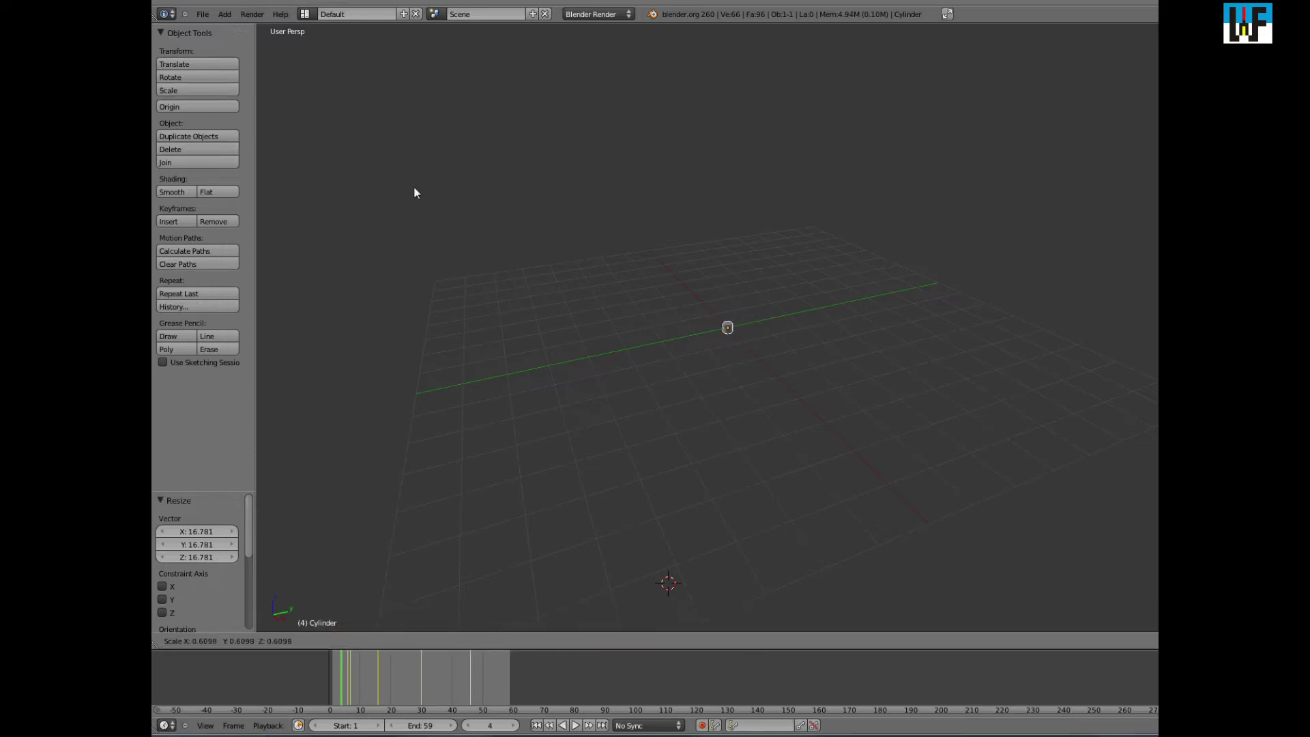
{"action": "left_click", "coordinate": [460, 210]}
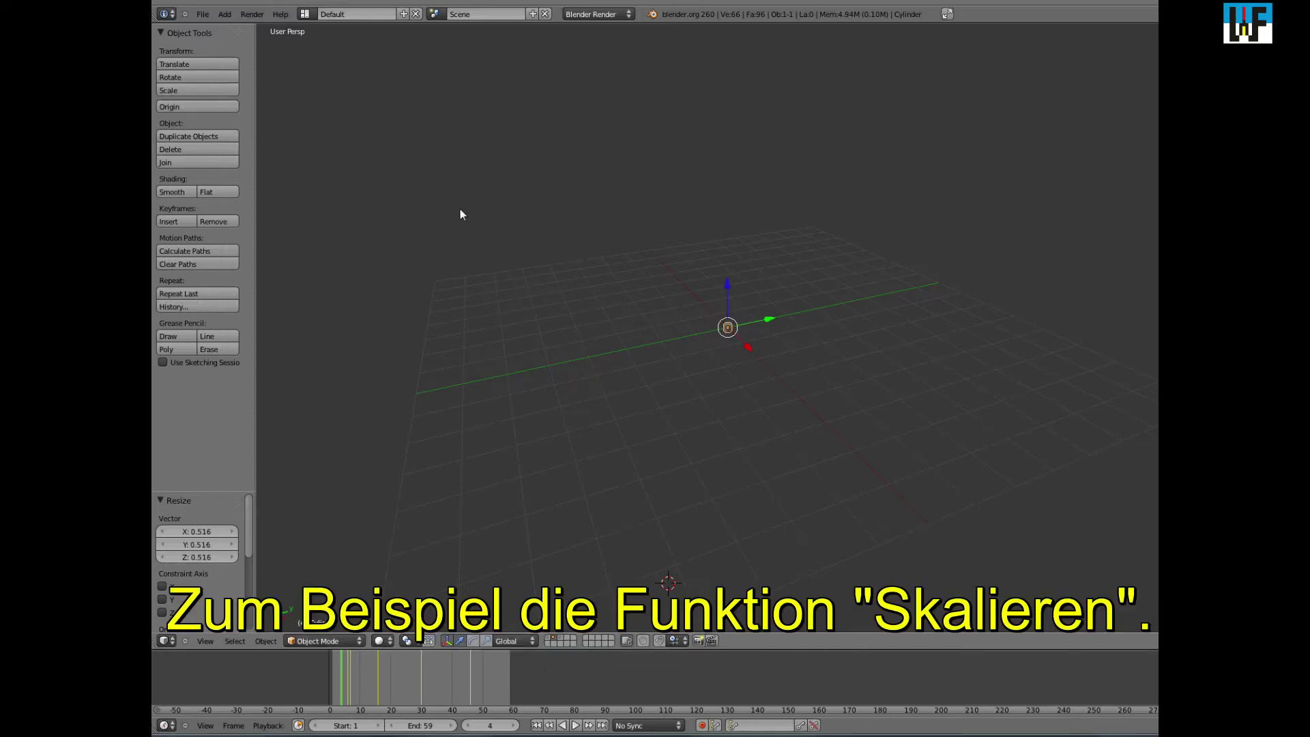
{"action": "key", "text": "i"}
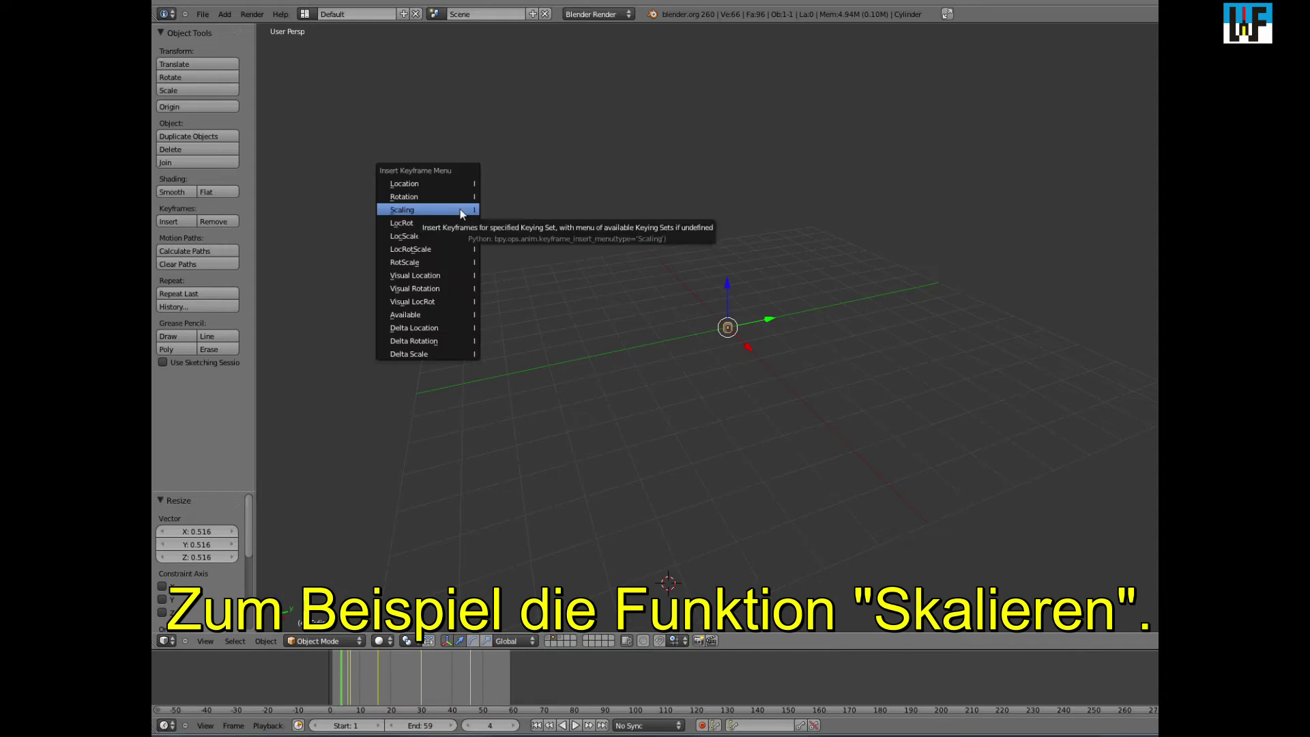
{"action": "left_click", "coordinate": [462, 213]}
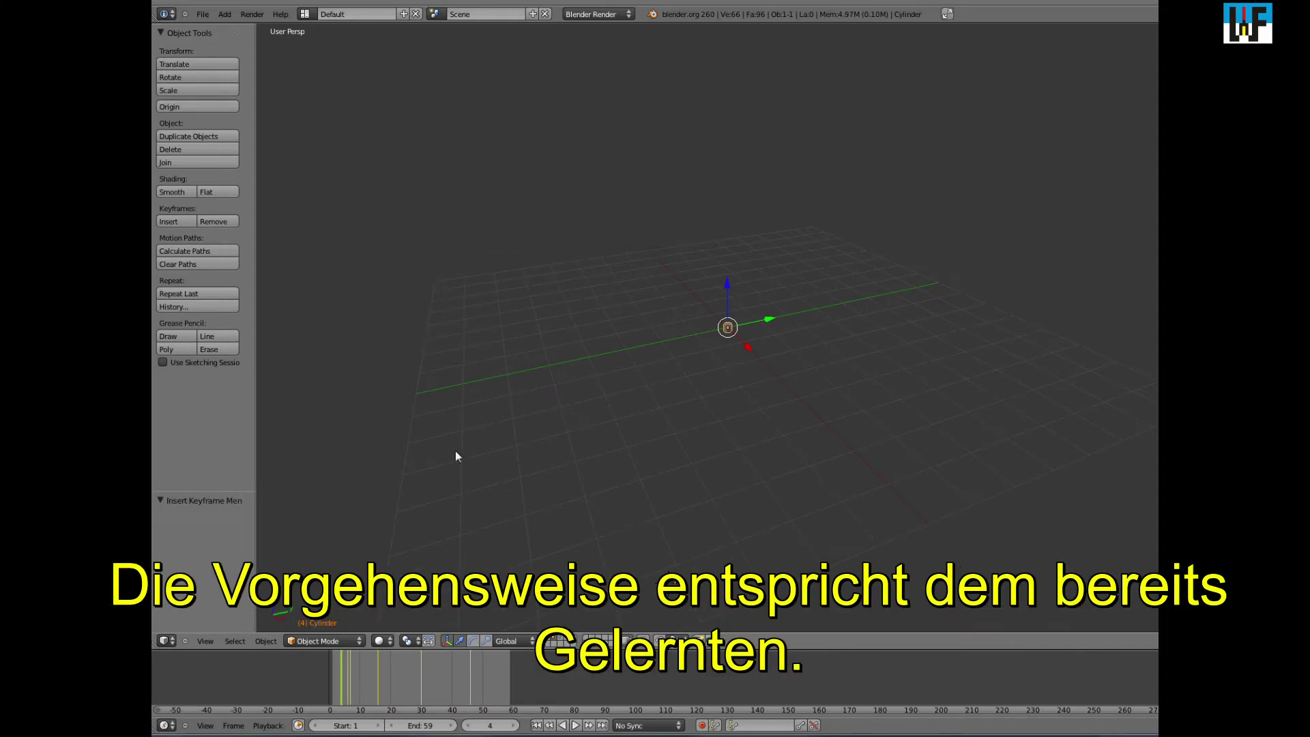
At frame 11, scale the cylinder by about 2.26 and insert a Scaling keyframe
{"action": "left_click_drag", "start_coordinate": [341, 678], "coordinate": [363, 679]}
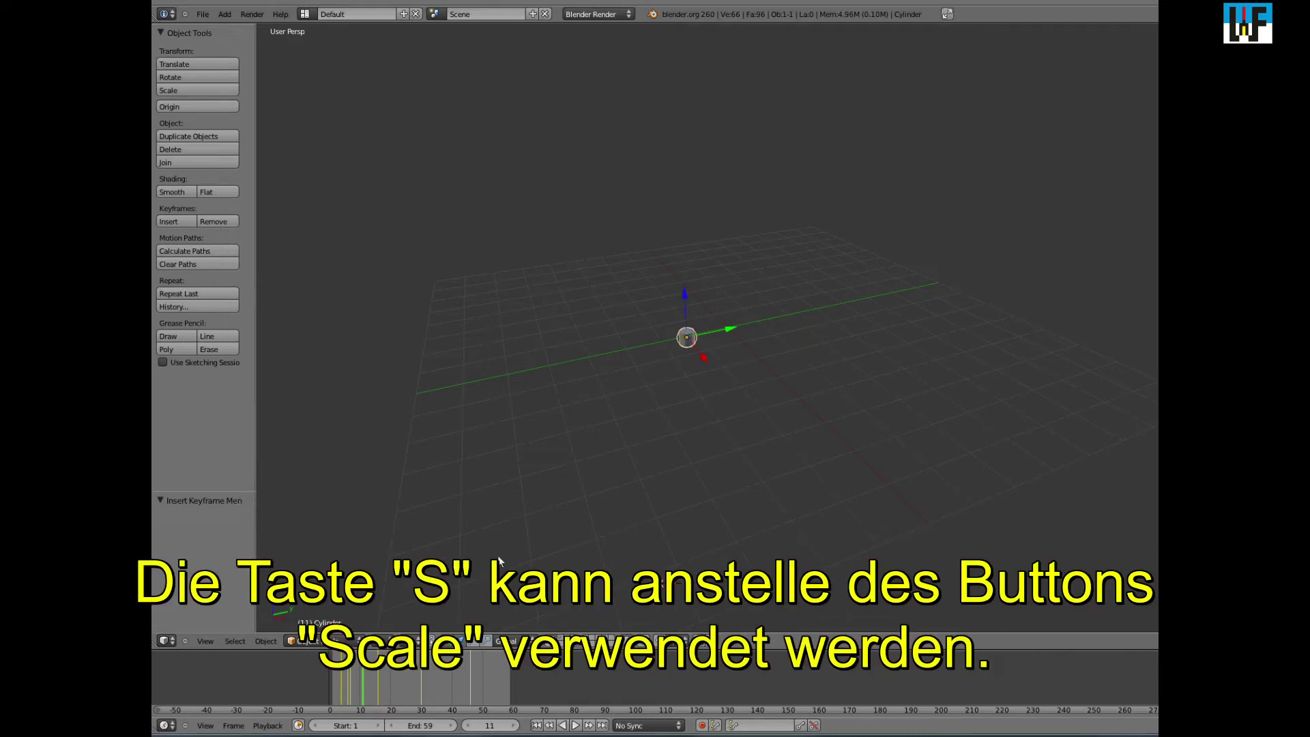
{"action": "key", "text": "s"}
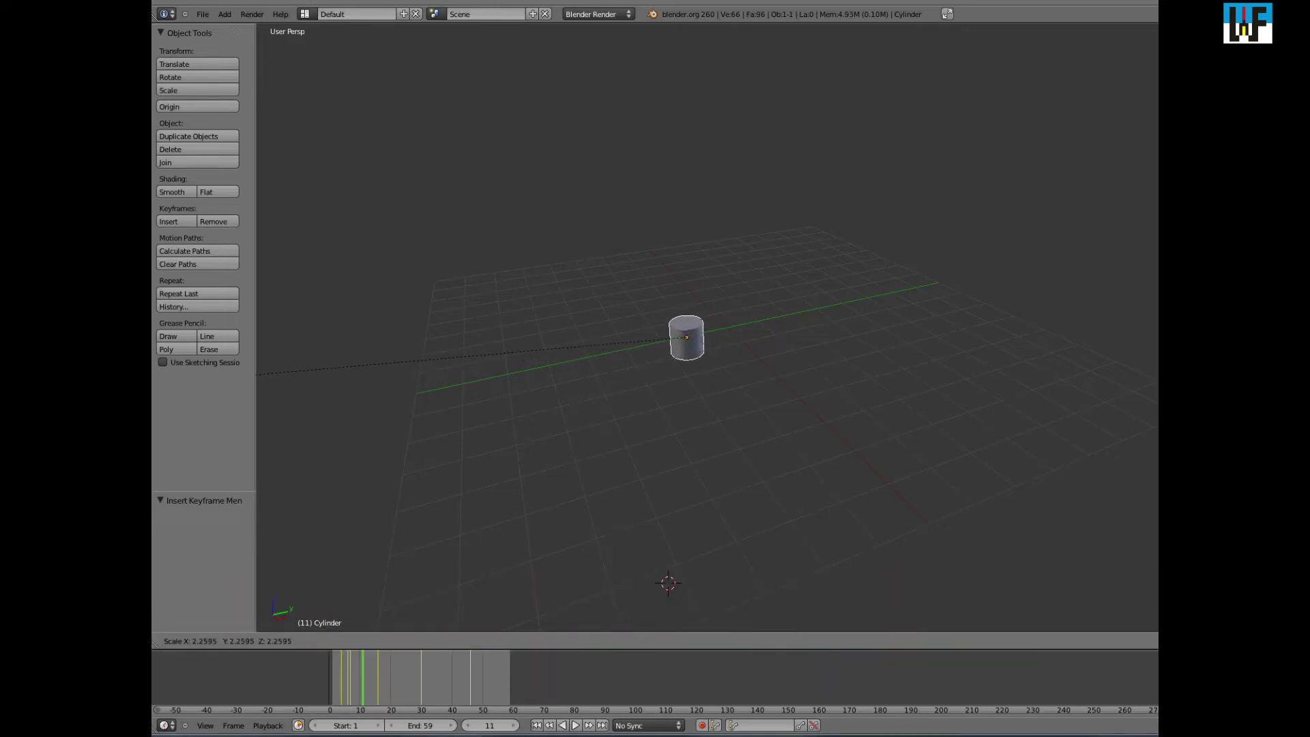
{"action": "key", "text": "Return"}
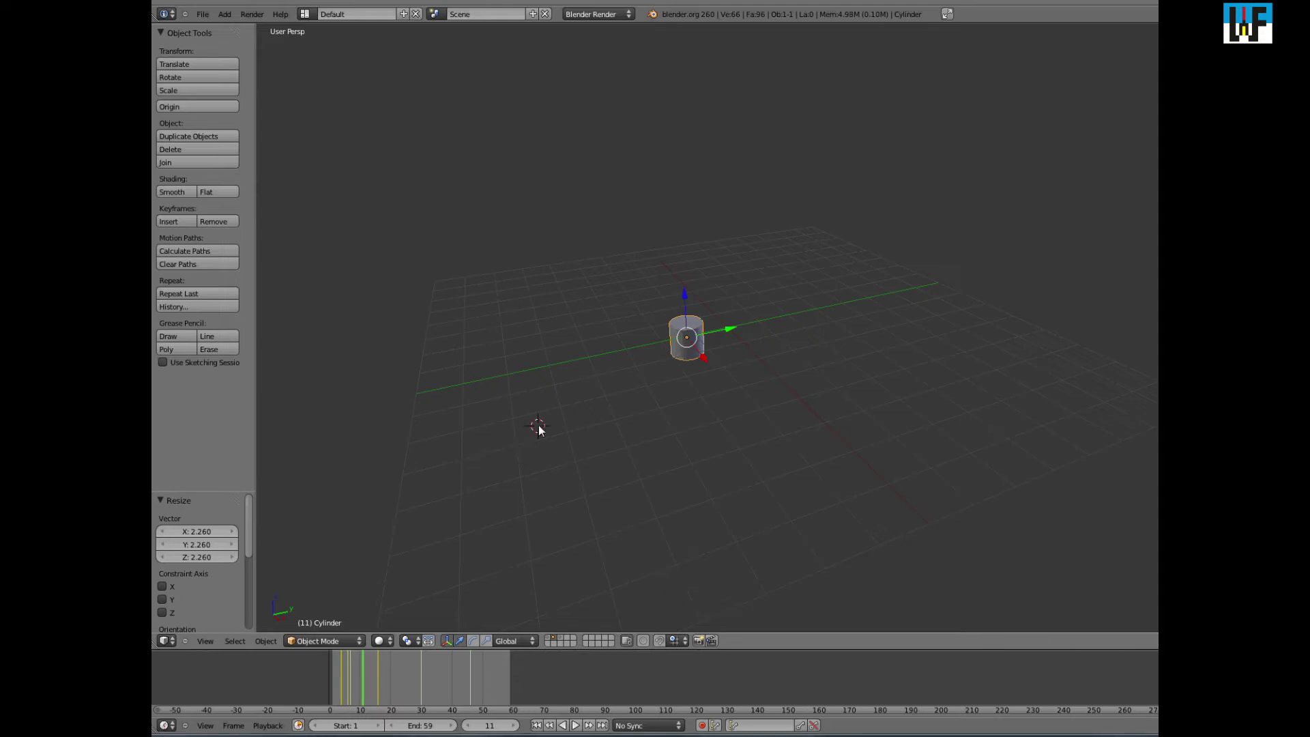
{"action": "key", "text": "i"}
{"action": "left_click", "coordinate": [511, 428]}
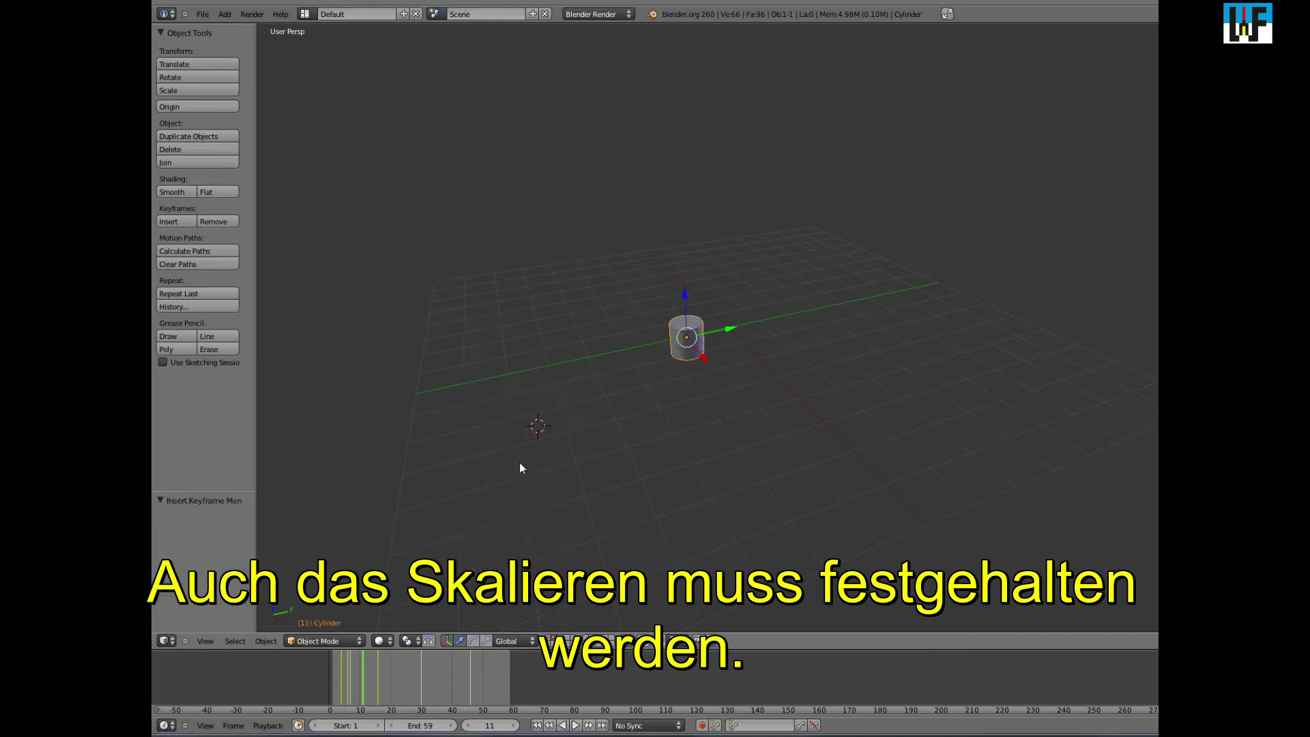
At frame 24, scale the cylinder by about 2.319 and insert a Scaling keyframe
{"action": "left_click_drag", "start_coordinate": [363, 679], "coordinate": [402, 683]}
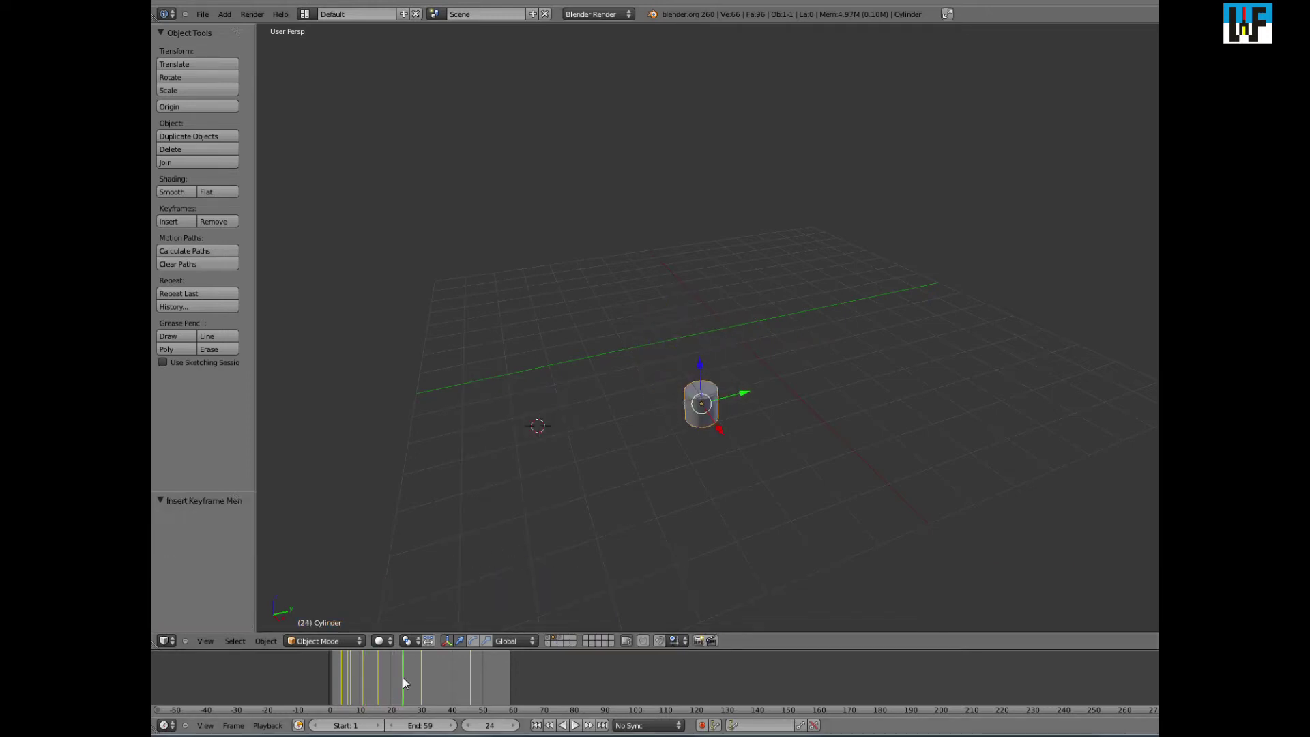
{"action": "key", "text": "s"}
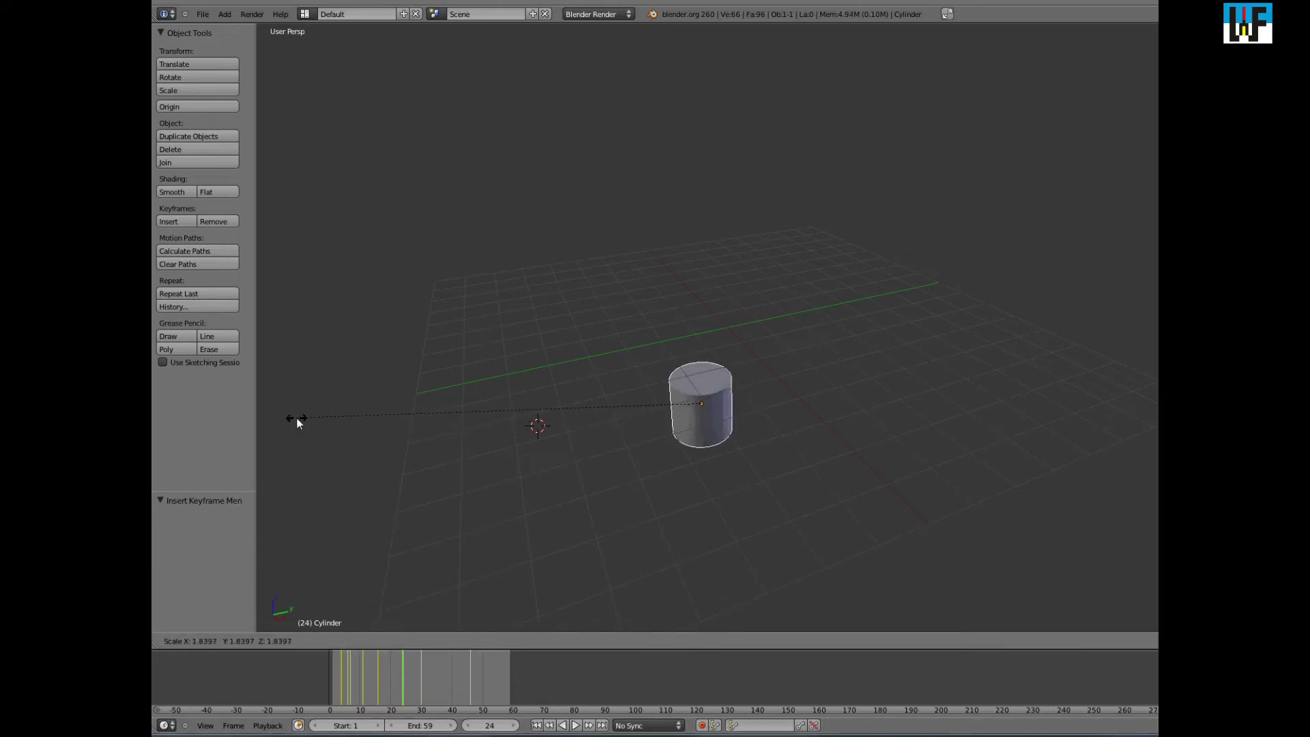
{"action": "left_click", "coordinate": [297, 100]}
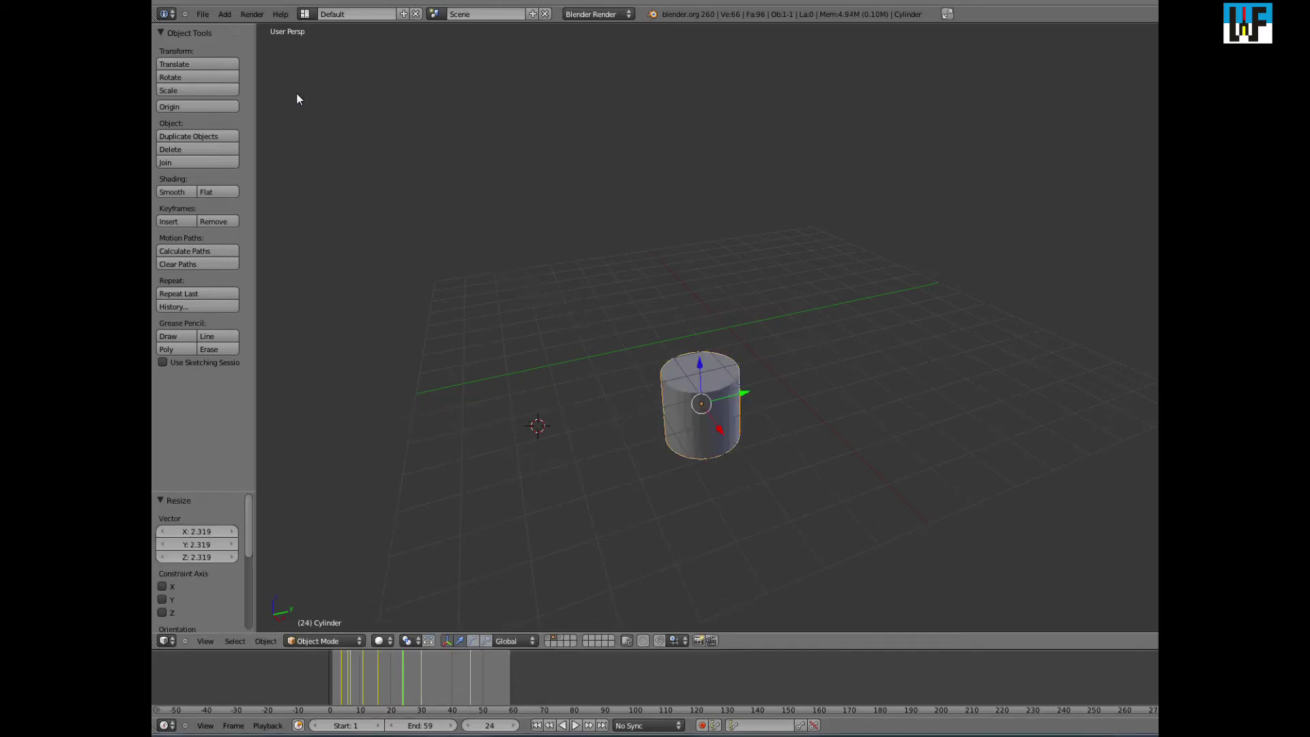
{"action": "key", "text": "i"}
{"action": "left_click", "coordinate": [336, 114]}
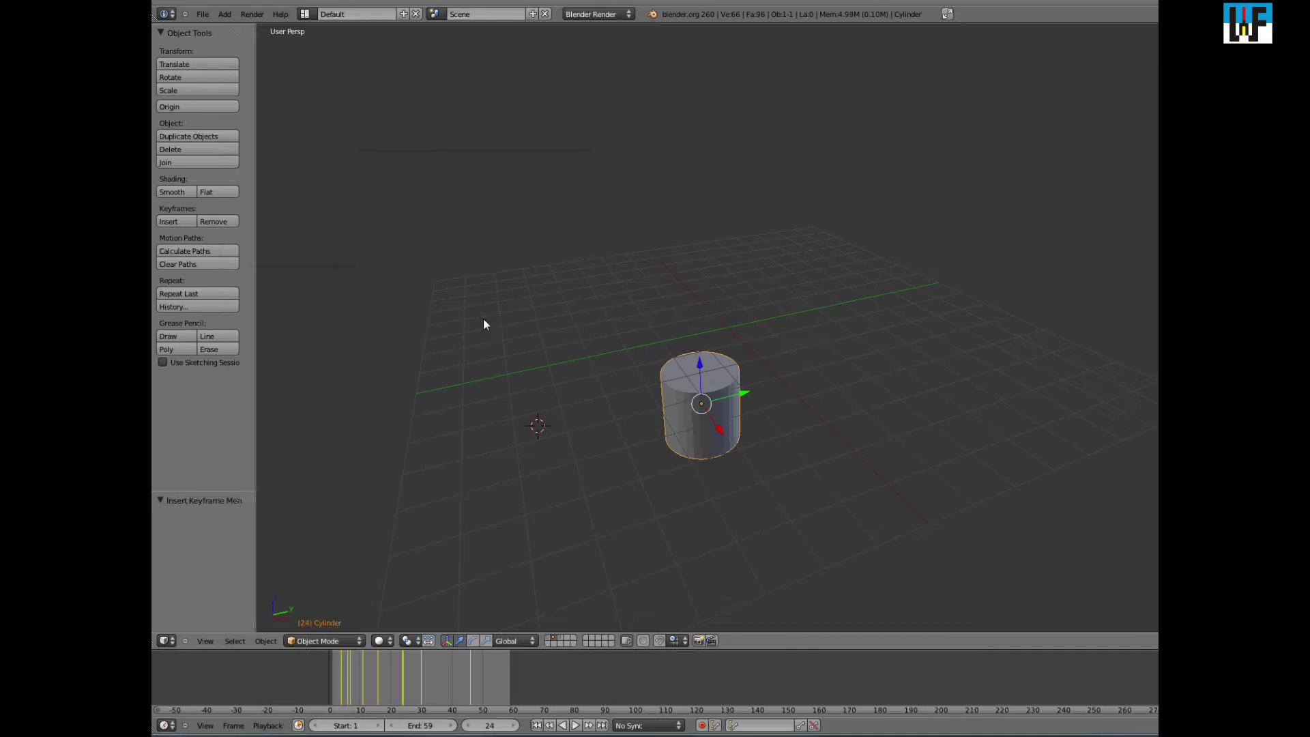
At frame 41, scale the cylinder by about 2.666 and insert a Scaling keyframe
{"action": "left_click_drag", "start_coordinate": [404, 676], "coordinate": [456, 681]}
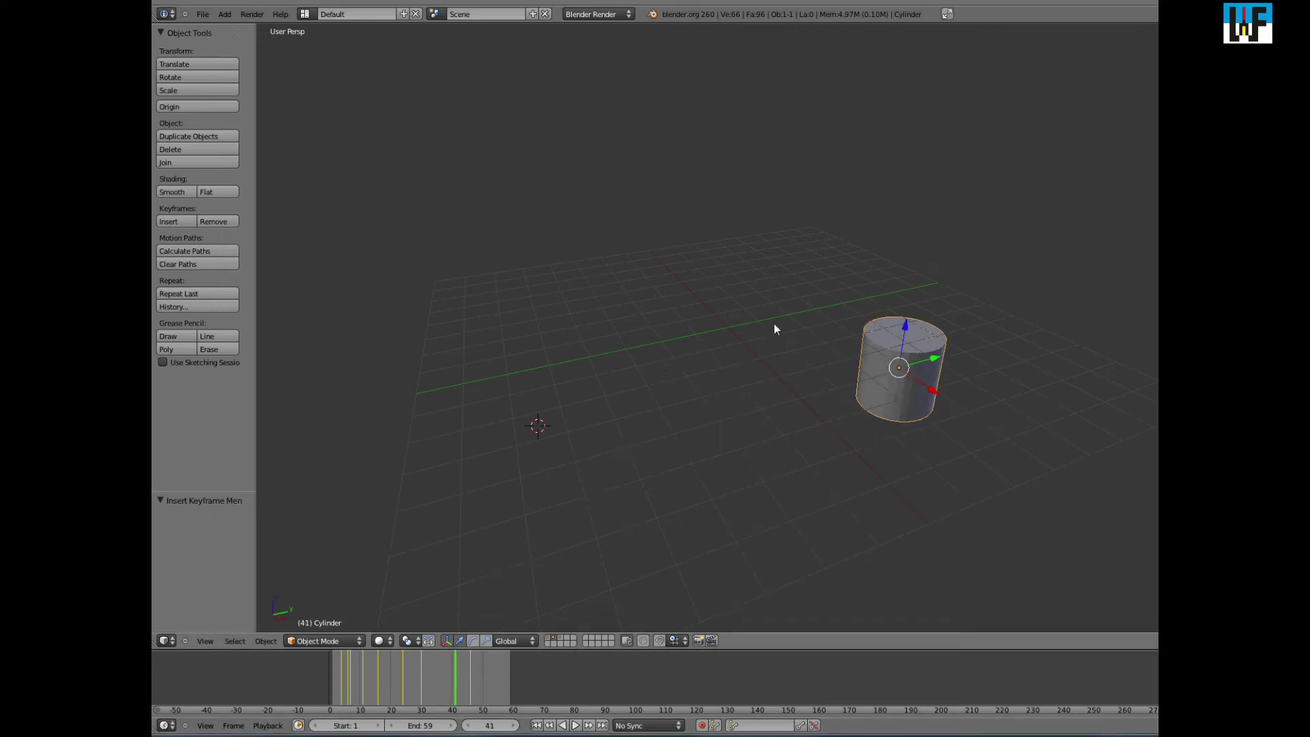
{"action": "key", "text": "s"}
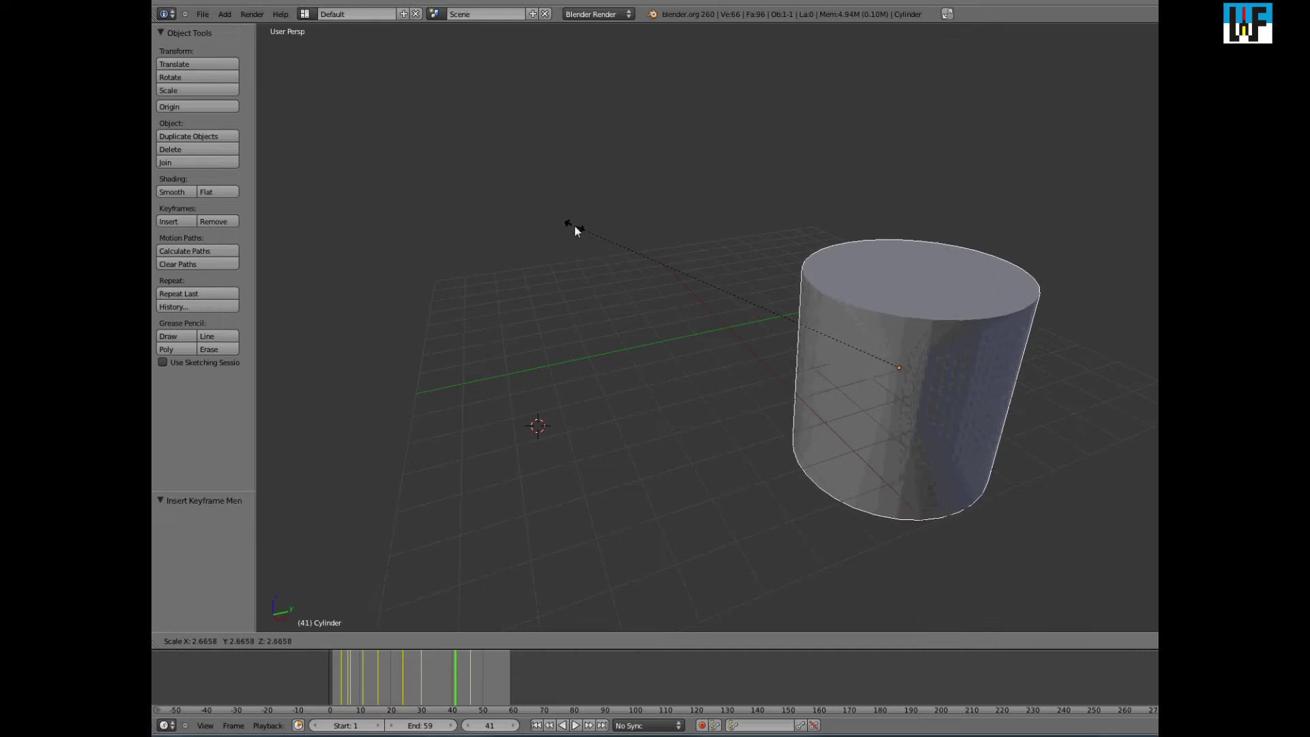
{"action": "left_click", "coordinate": [575, 228]}
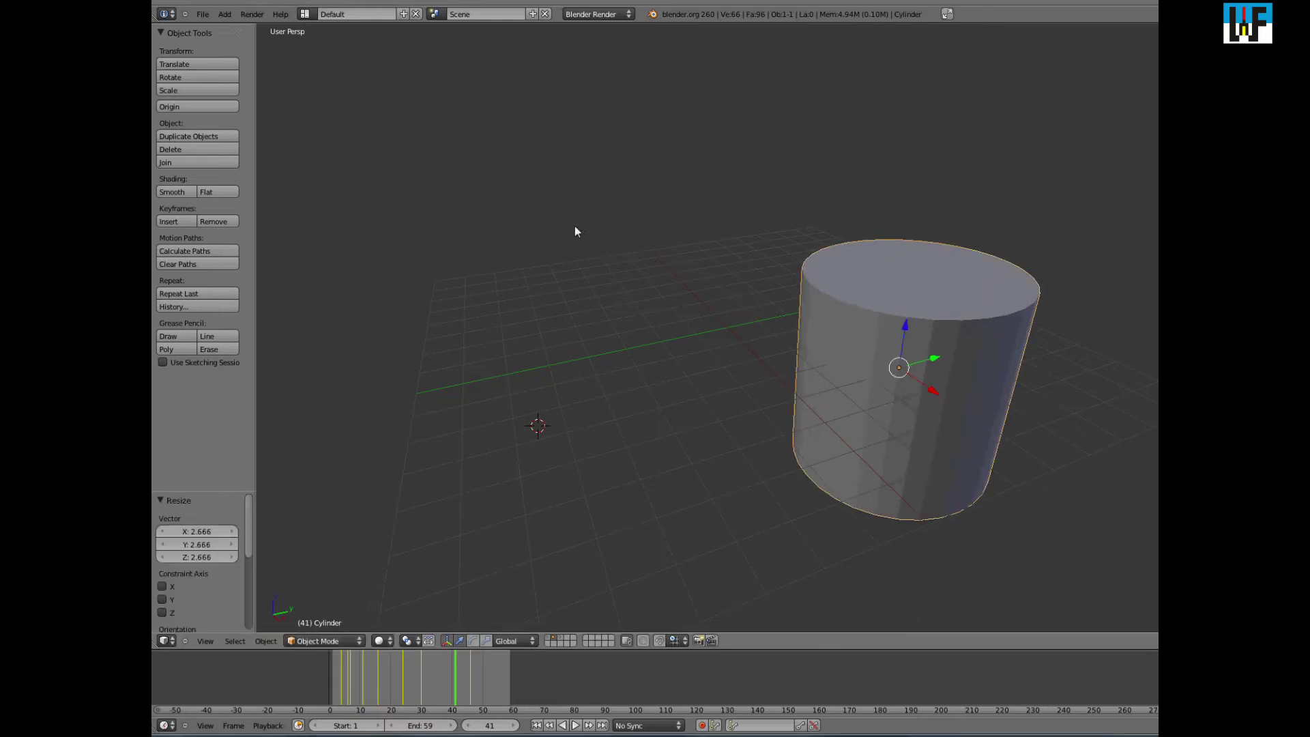
{"action": "key", "text": "i"}
{"action": "left_click", "coordinate": [577, 229]}
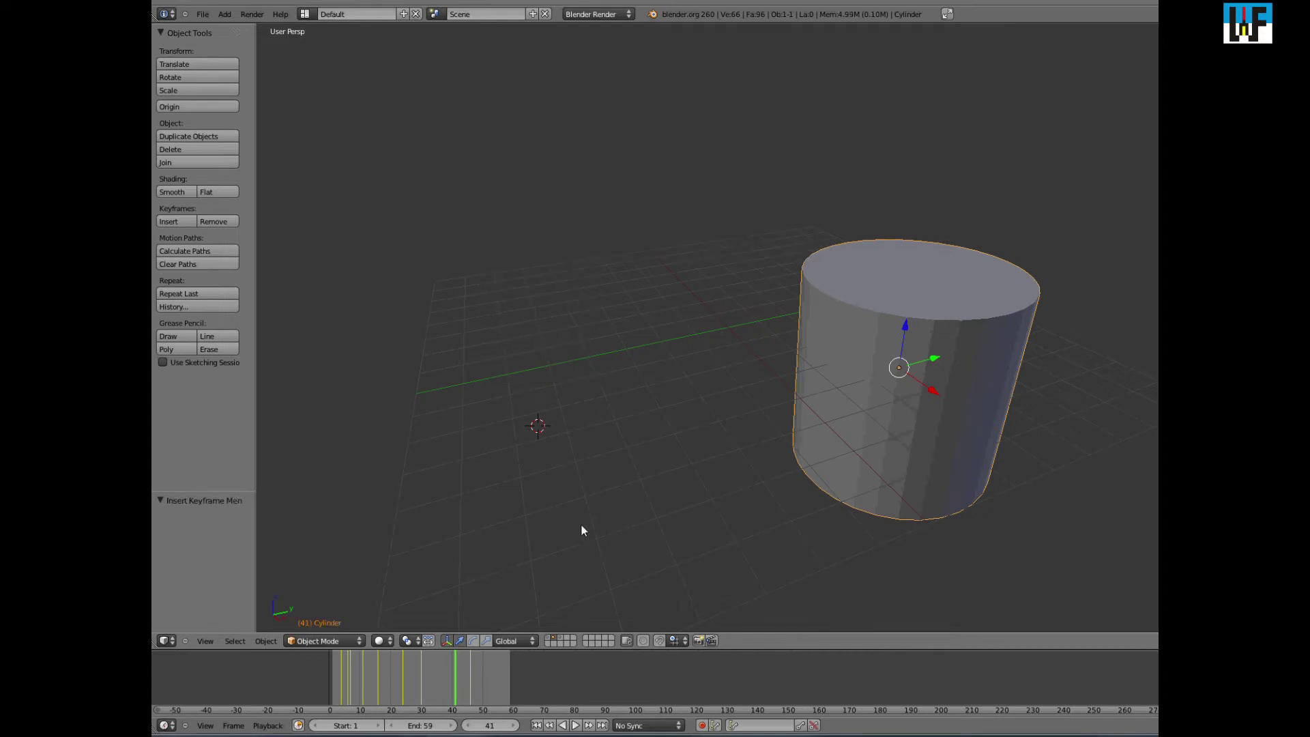
At frame 53, scale the cylinder by about 1.632 and insert a Scaling keyframe
{"action": "left_click_drag", "start_coordinate": [456, 680], "coordinate": [494, 683]}
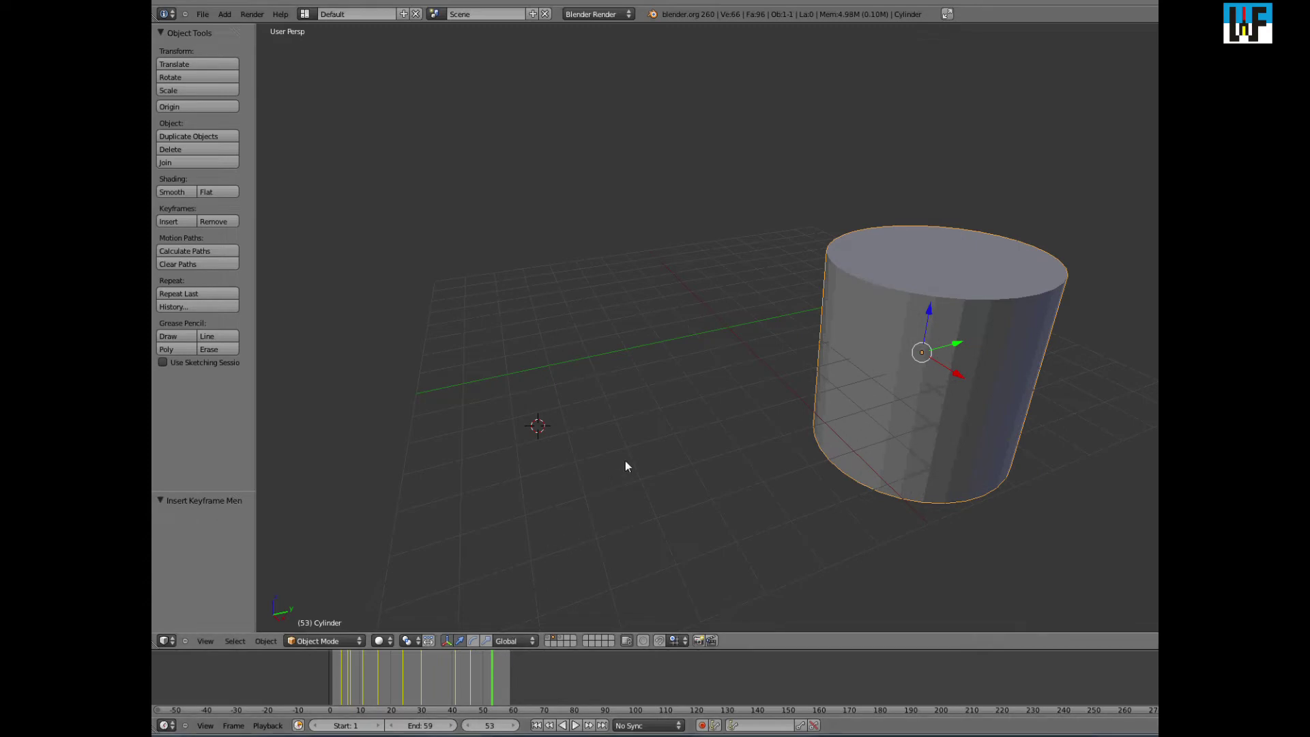
{"action": "key", "text": "s"}
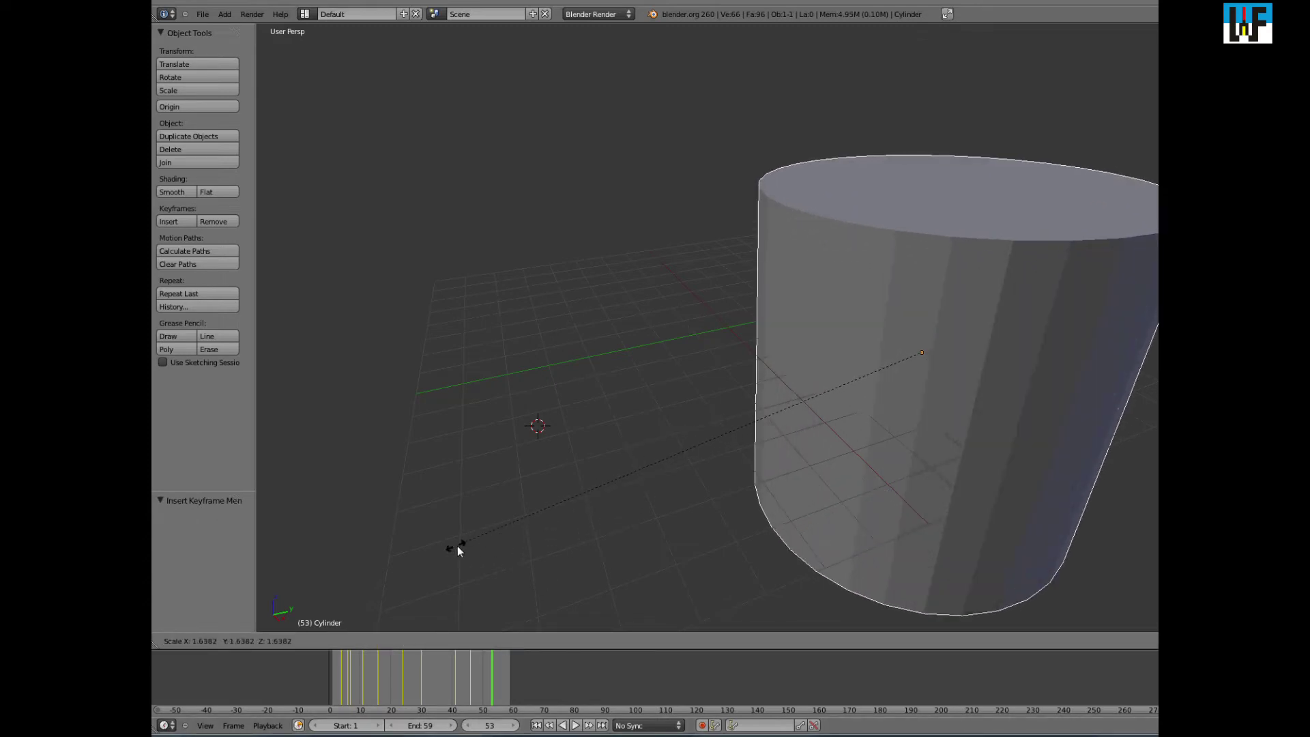
{"action": "left_click", "coordinate": [458, 547]}
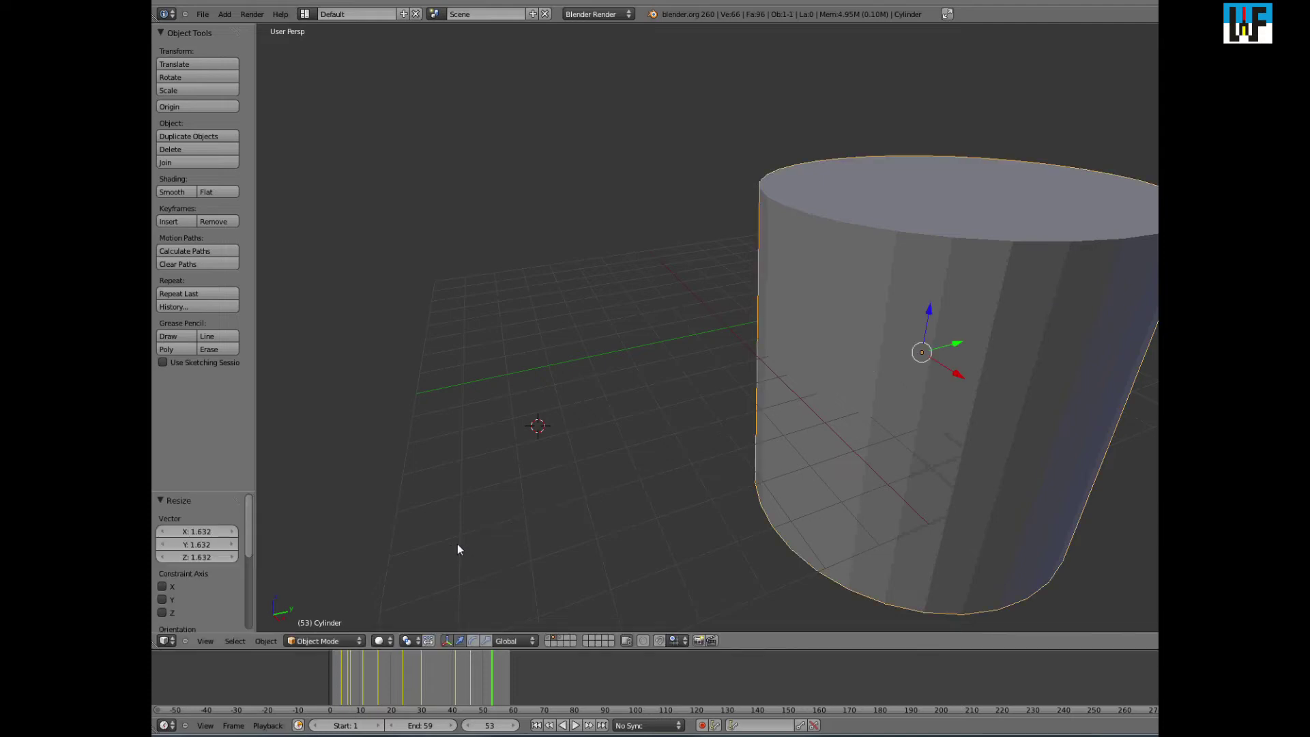
{"action": "key", "text": "i"}
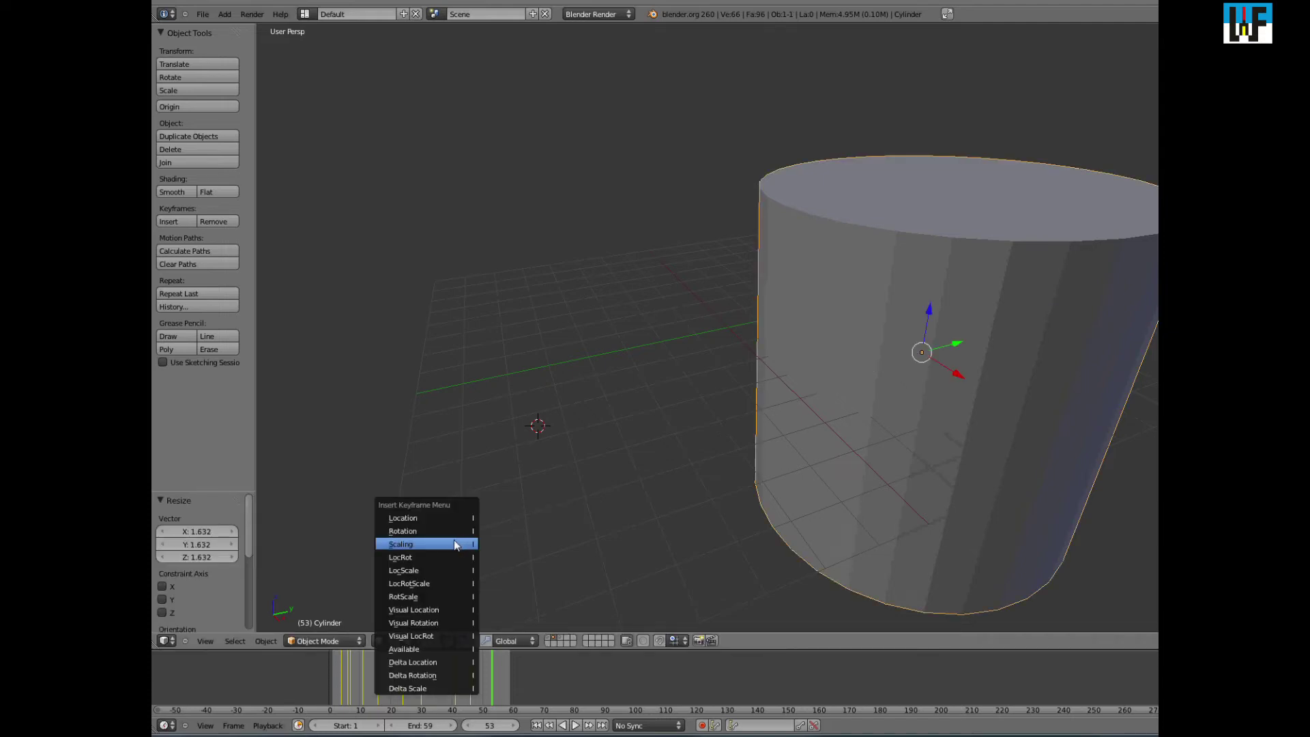
{"action": "left_click", "coordinate": [455, 545]}
At frame 9, rotate the cylinder by about -37.9° and insert a Rotation keyframe
{"action": "left_click_drag", "start_coordinate": [493, 674], "coordinate": [357, 678]}
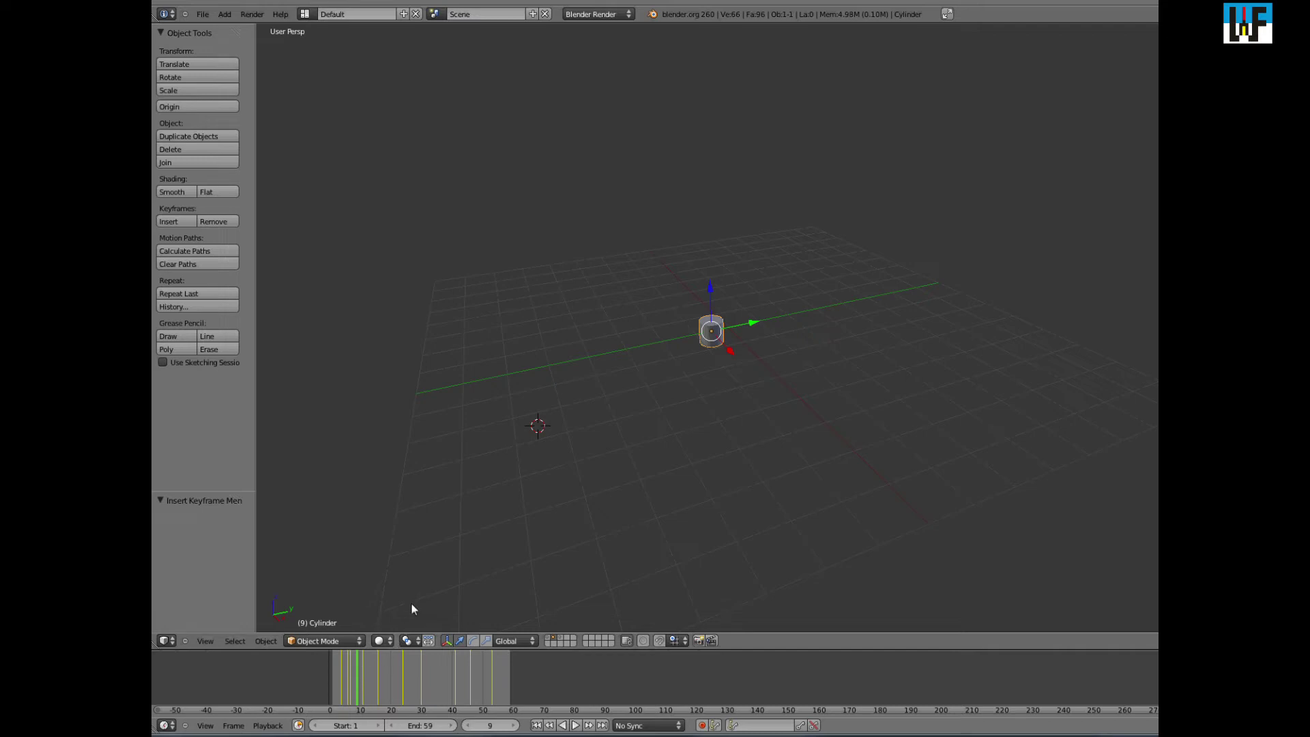
{"action": "left_click", "coordinate": [212, 78]}
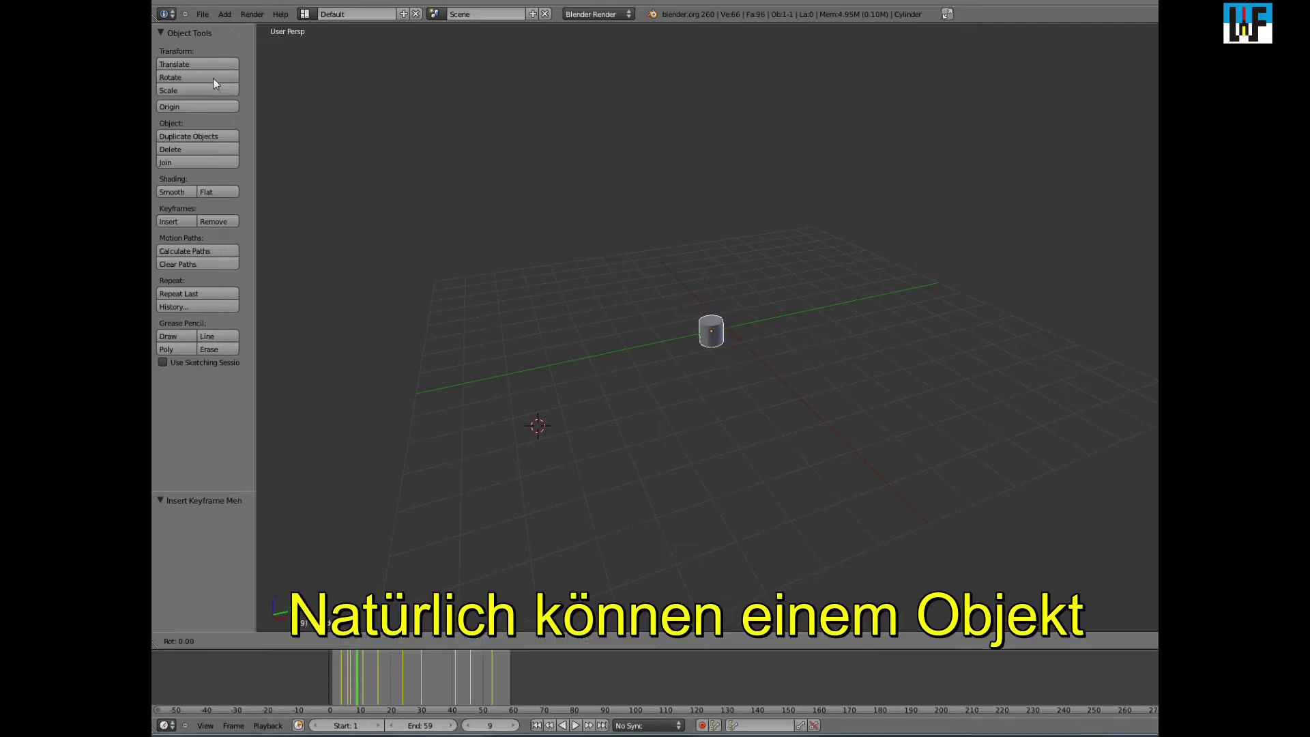
{"action": "left_click", "coordinate": [404, 391]}
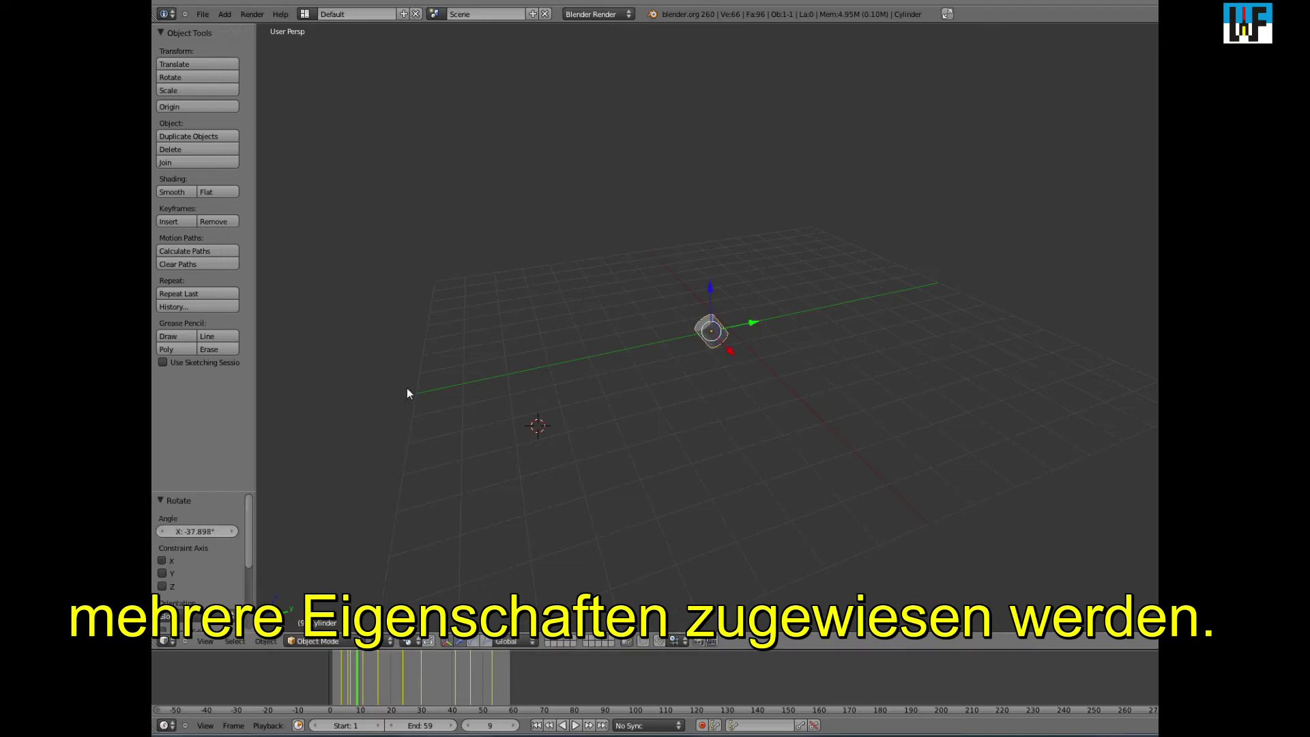
{"action": "key", "text": "i"}
{"action": "left_click", "coordinate": [403, 377]}
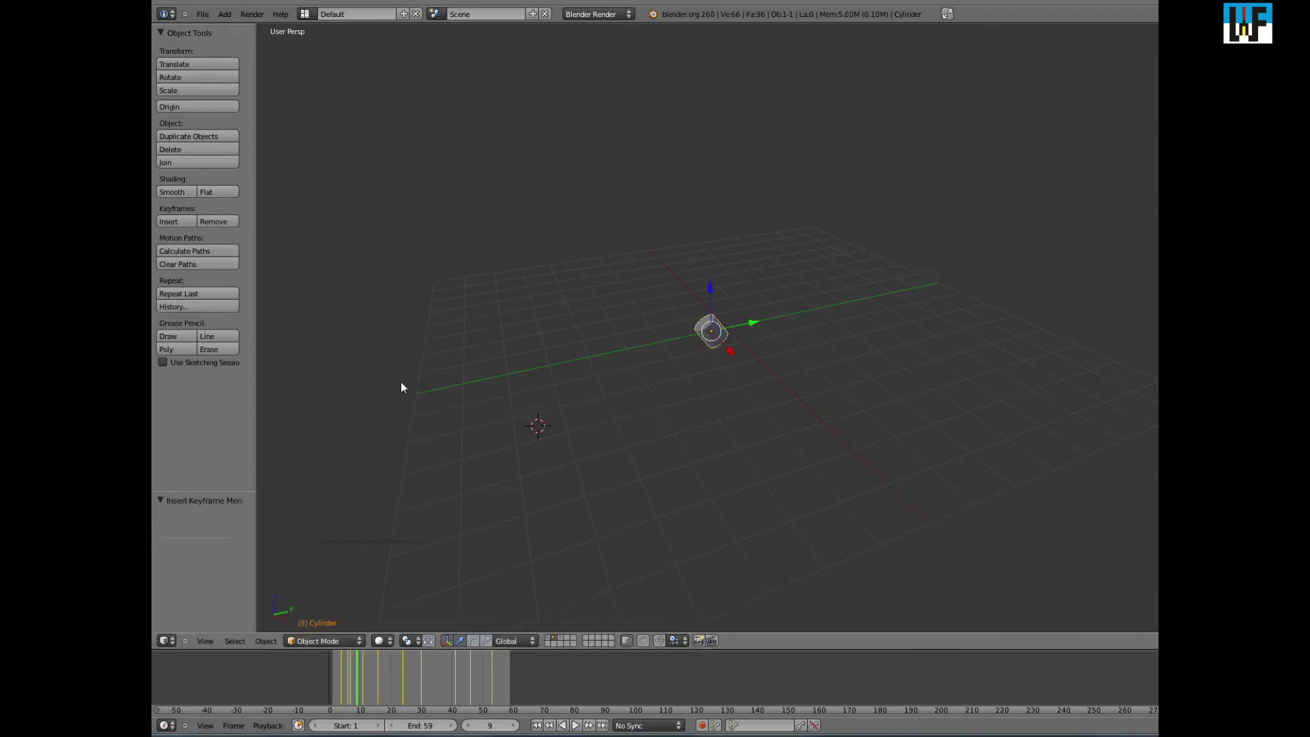
At frame 19, rotate the cylinder by about -63.0° more and insert a Rotation keyframe
{"action": "left_click_drag", "start_coordinate": [359, 684], "coordinate": [387, 681]}
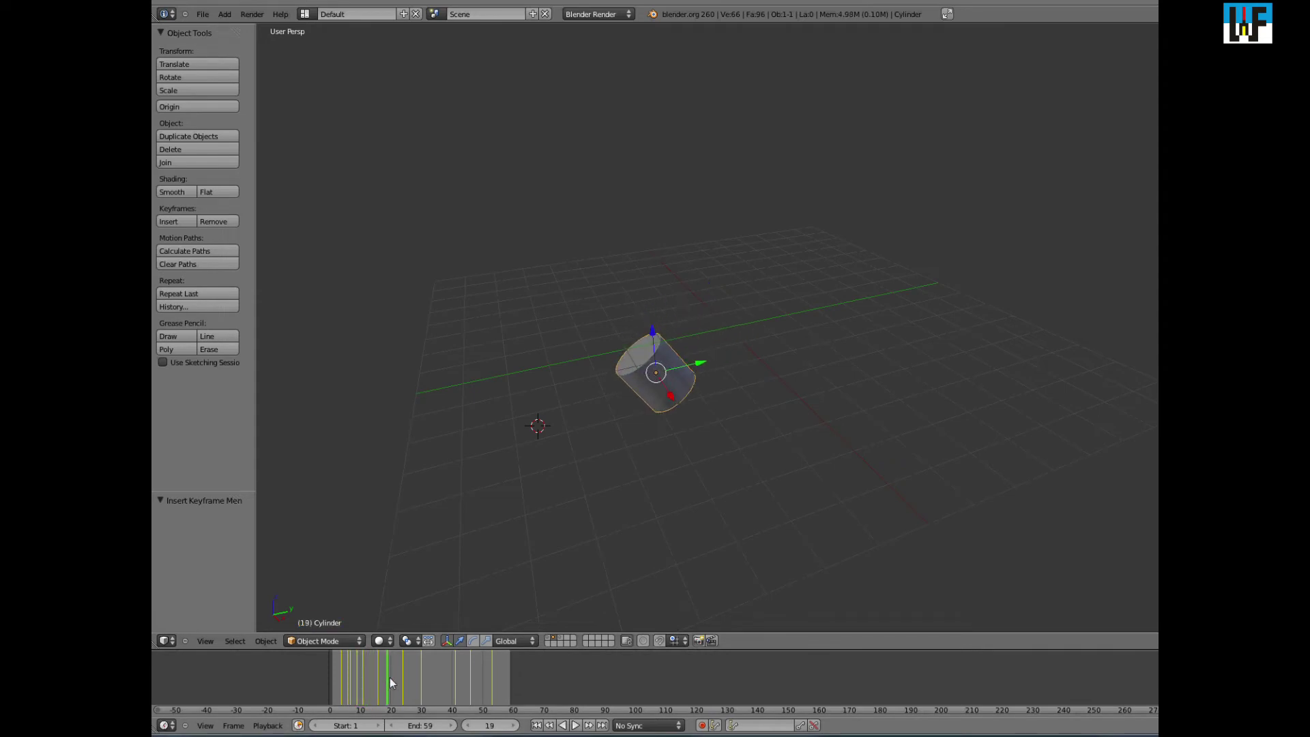
{"action": "key", "text": "r"}
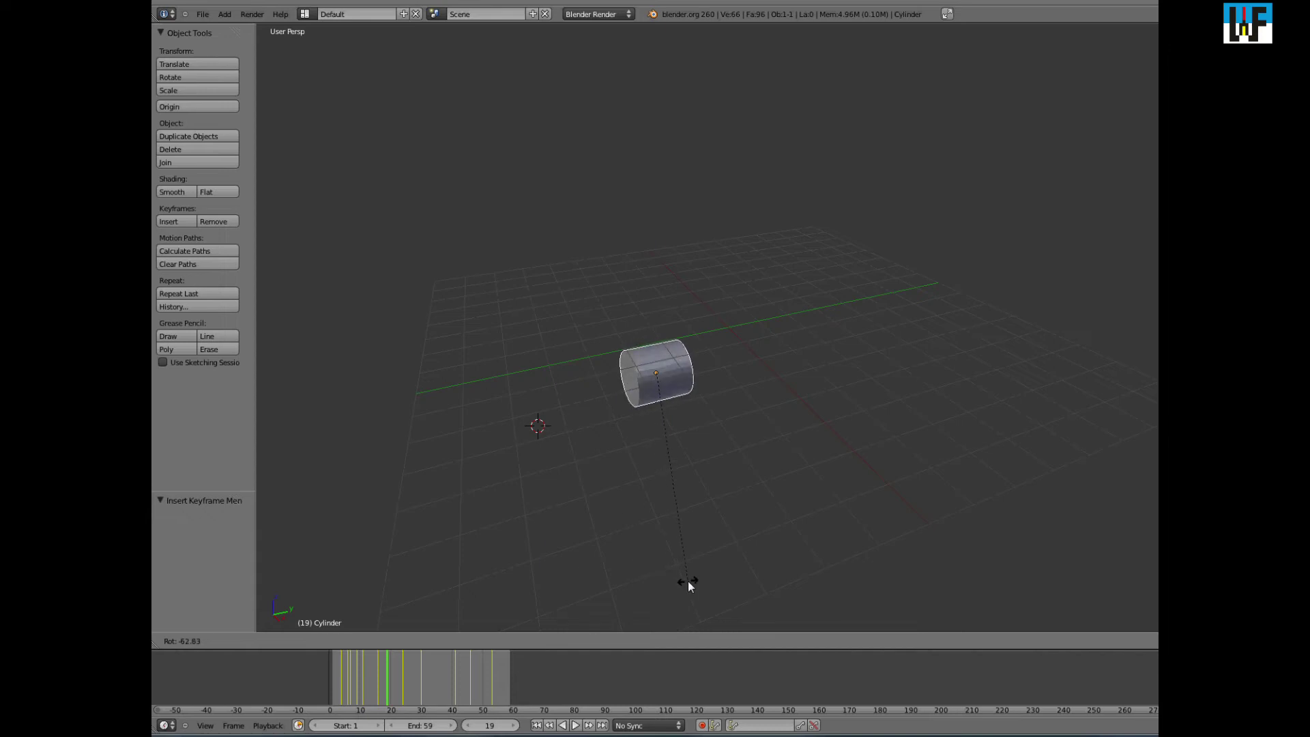
{"action": "left_click", "coordinate": [687, 582]}
{"action": "key", "text": "i"}
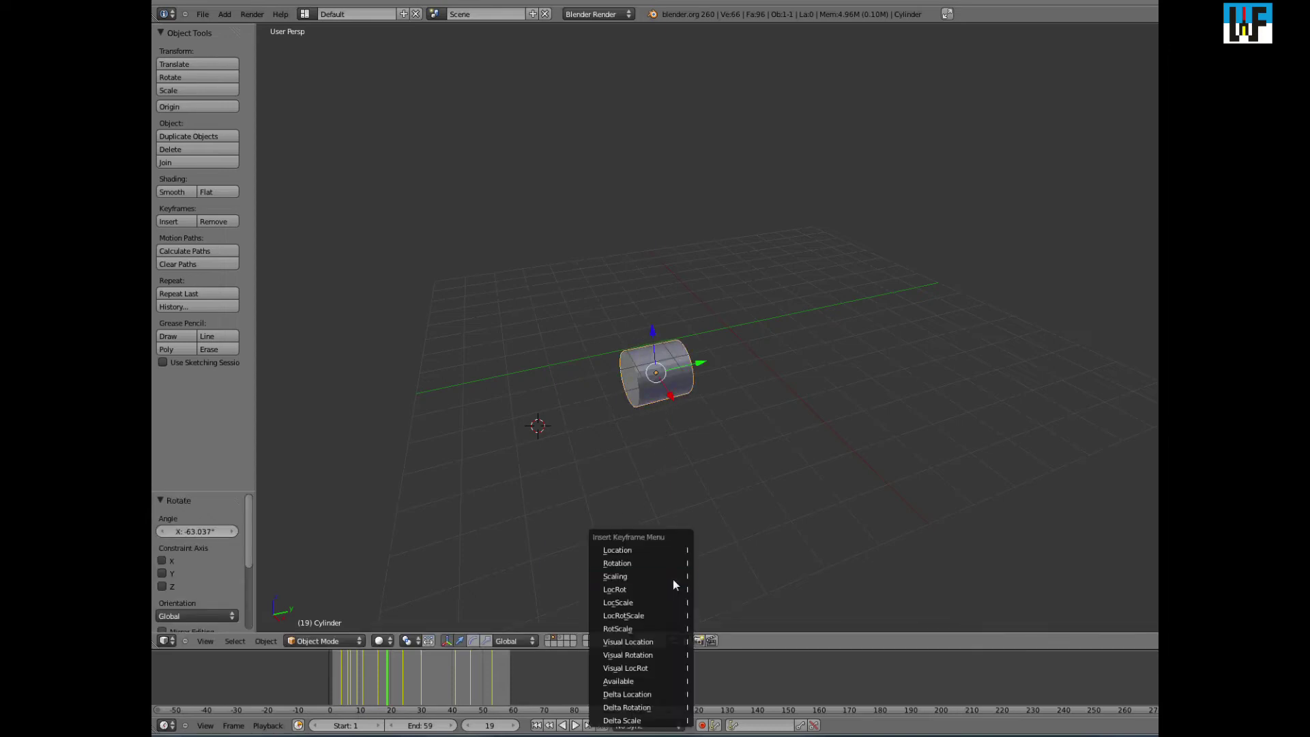
{"action": "left_click", "coordinate": [665, 562]}
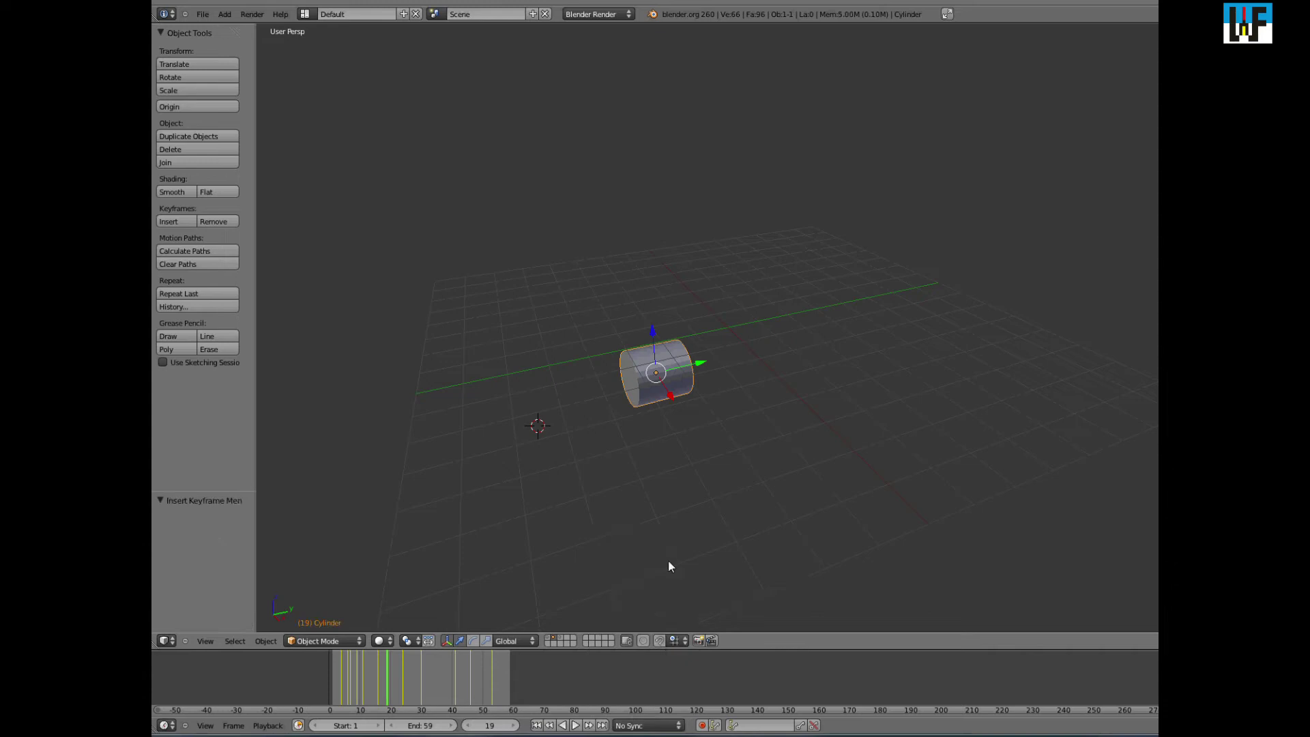
At frame 36, rotate the cylinder by about -74.2° more and insert a Rotation keyframe
{"action": "left_click_drag", "start_coordinate": [386, 686], "coordinate": [440, 685]}
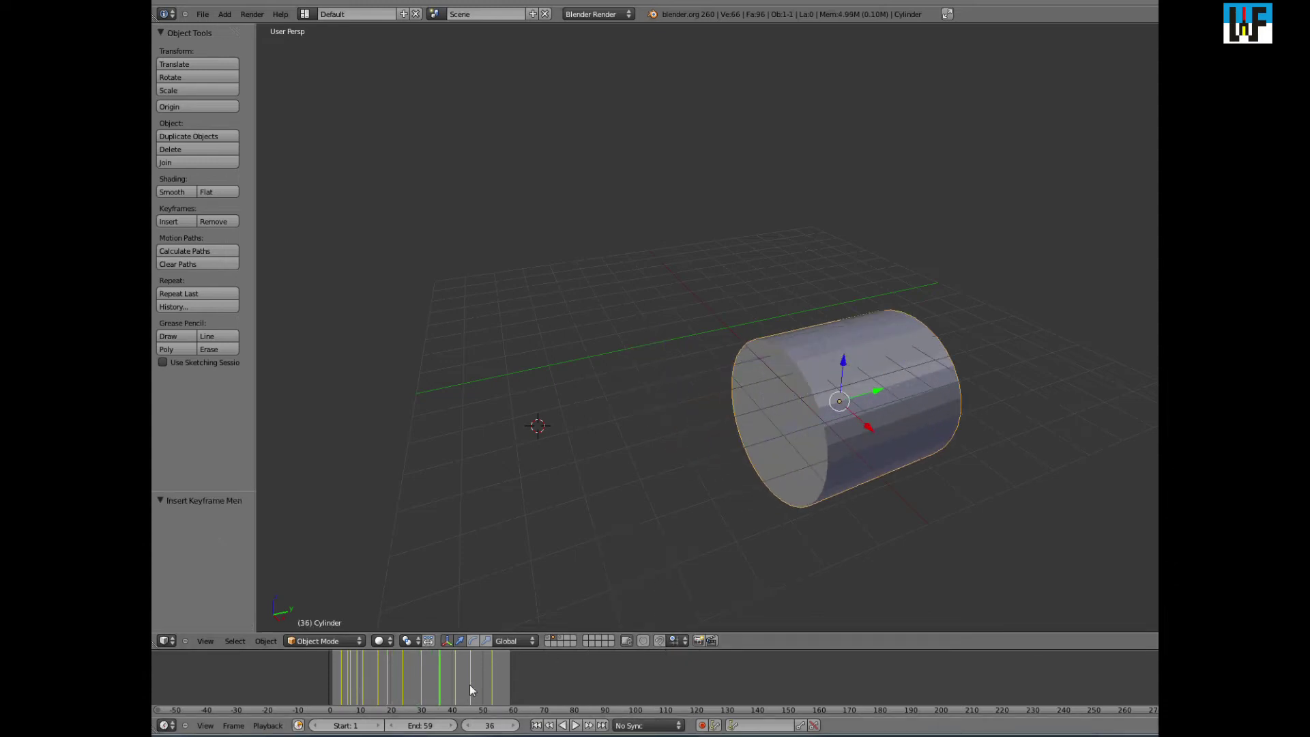
{"action": "key", "text": "r"}
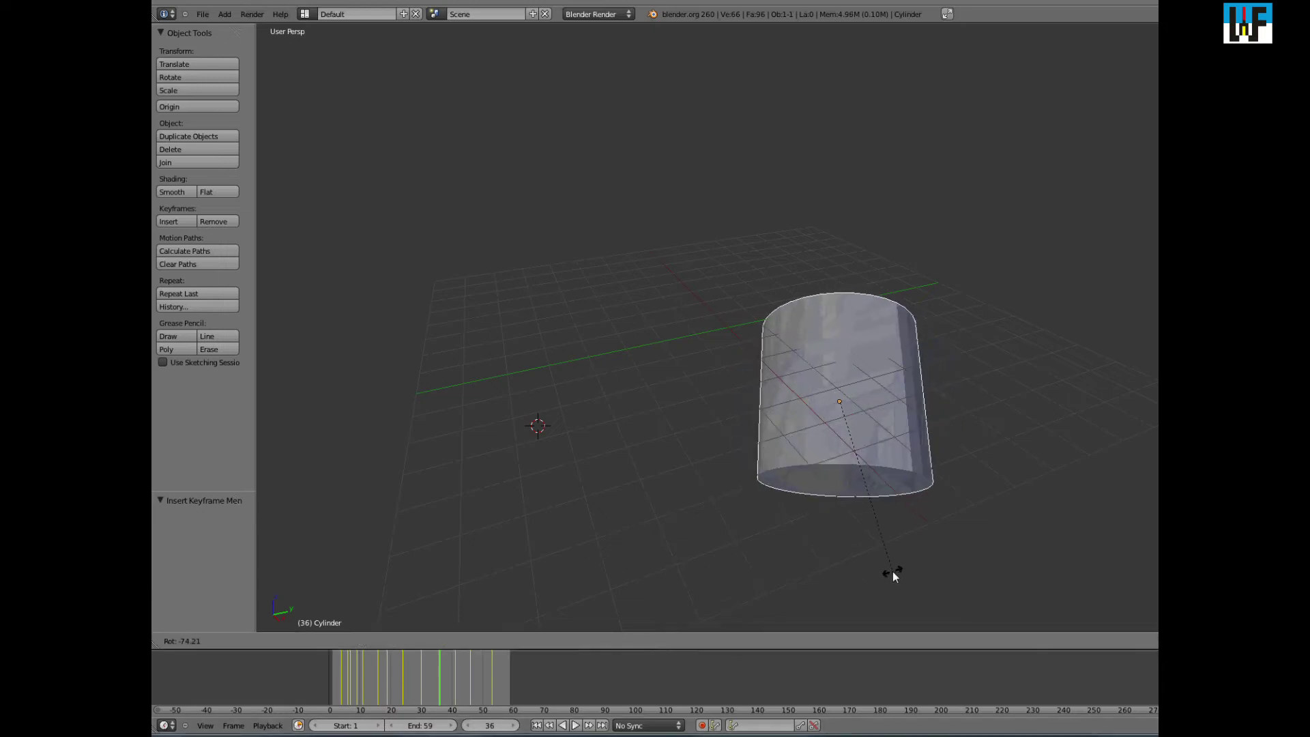
{"action": "left_click", "coordinate": [893, 572]}
{"action": "key", "text": "i"}
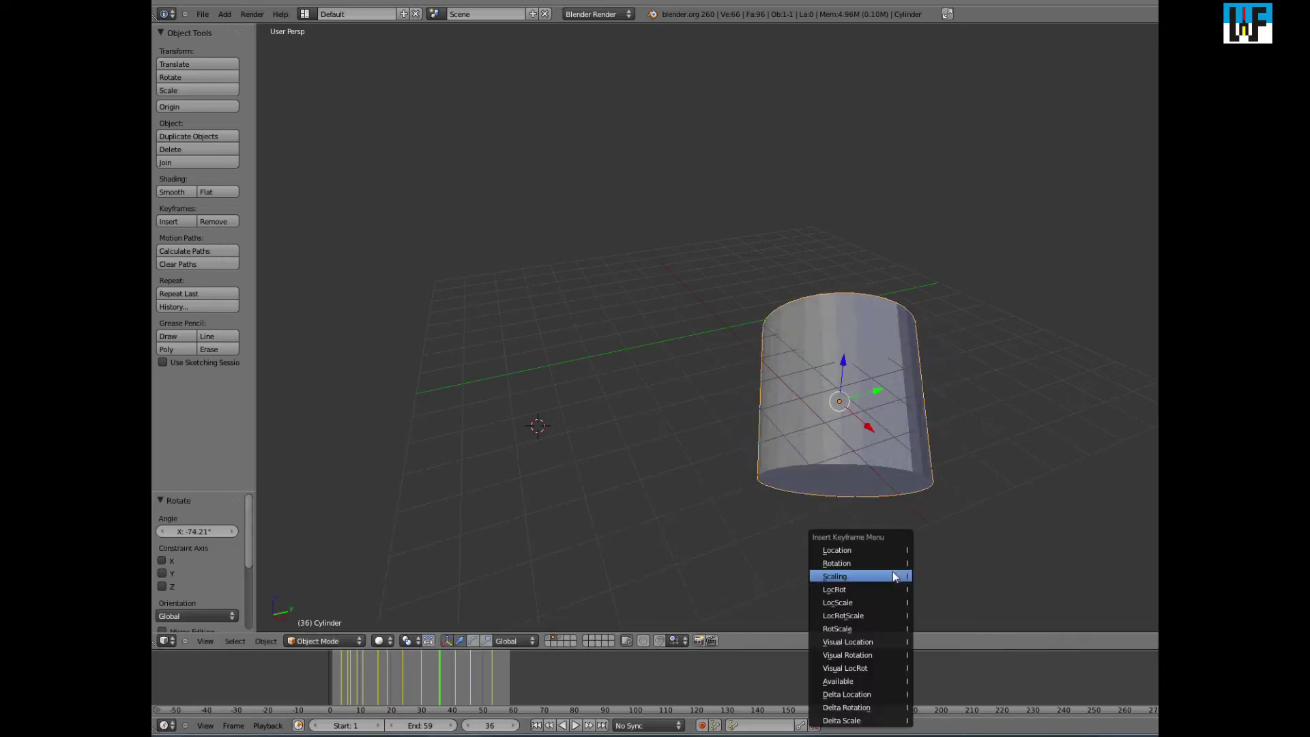
{"action": "left_click", "coordinate": [876, 564]}
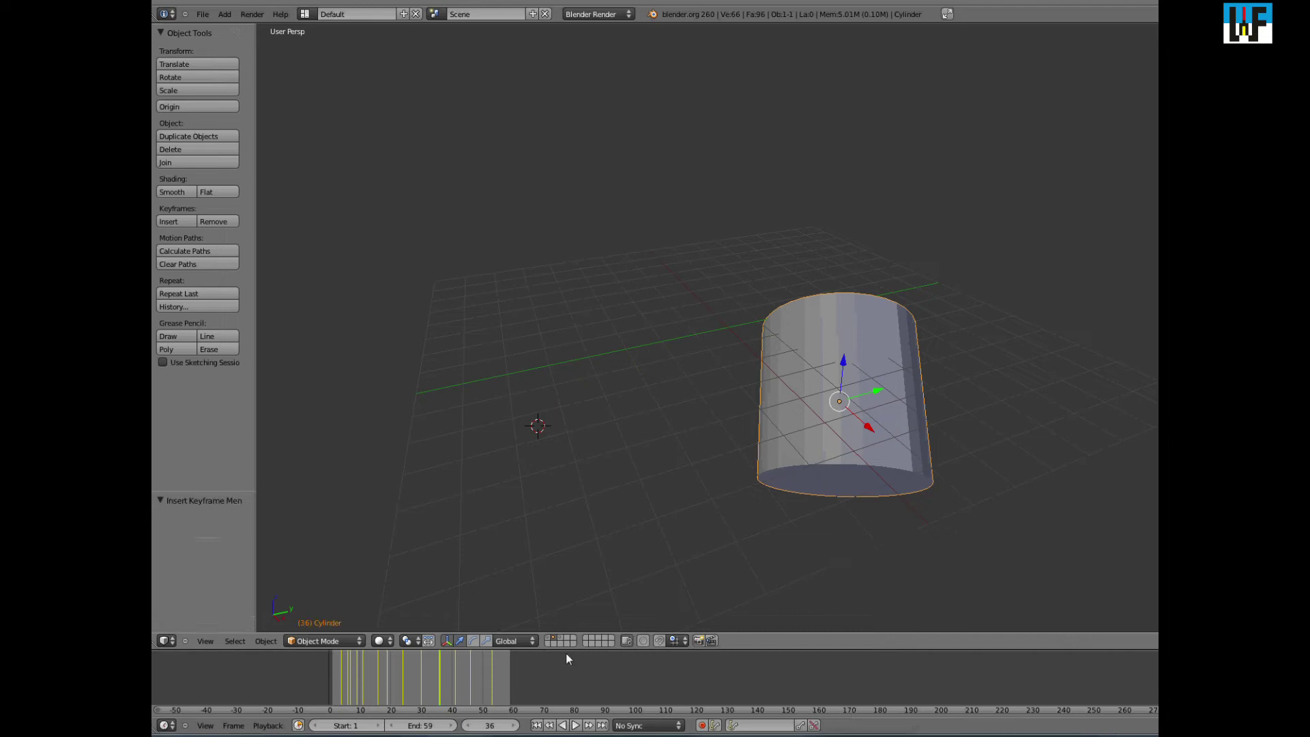
At frame 50, rotate the cylinder by about -10.7° and insert a Rotation keyframe
{"action": "left_click_drag", "start_coordinate": [439, 682], "coordinate": [481, 682]}
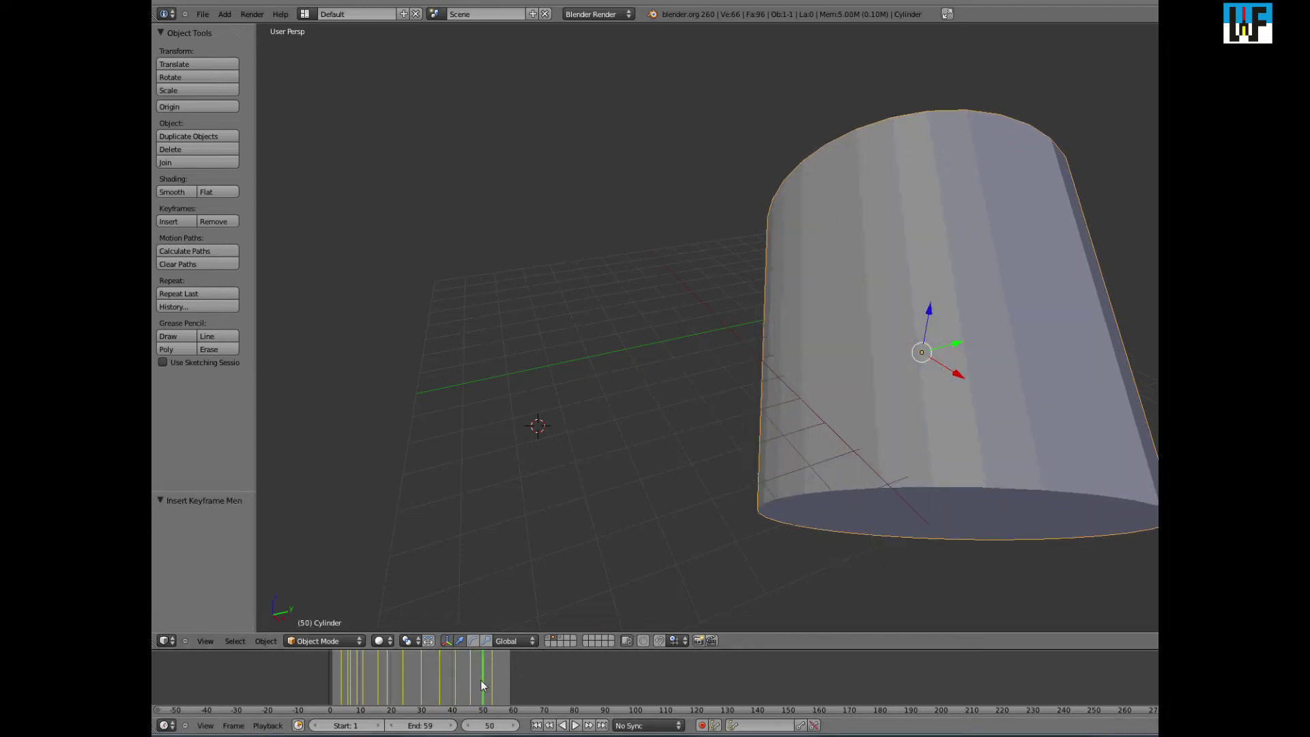
{"action": "key", "text": "r"}
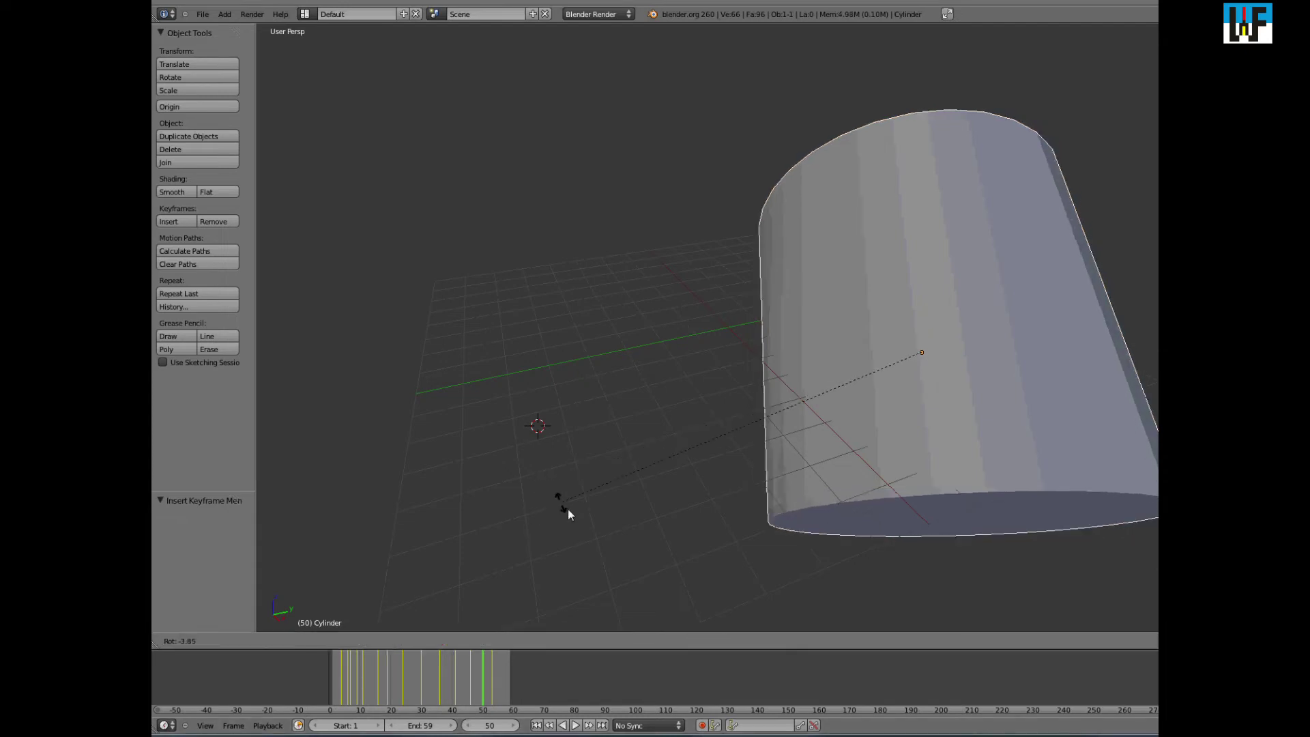
{"action": "left_click", "coordinate": [693, 549]}
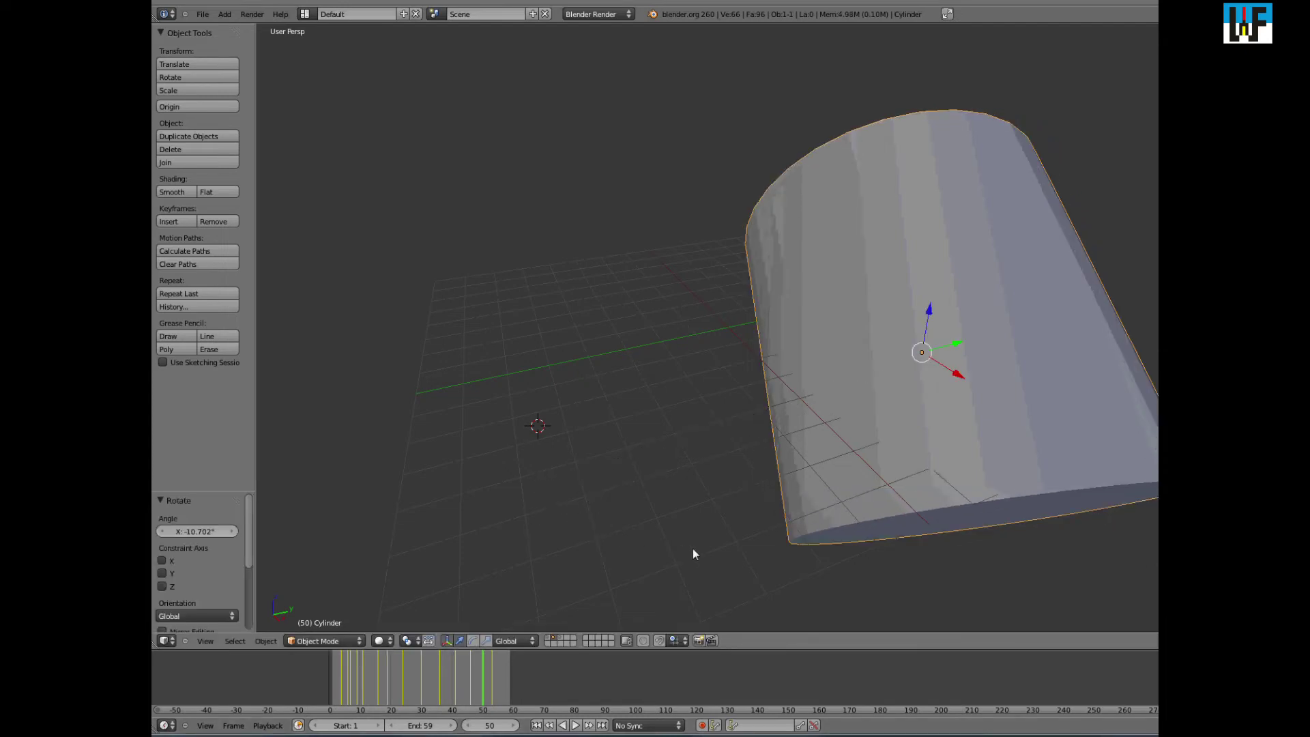
{"action": "key", "text": "i"}
{"action": "left_click", "coordinate": [578, 574]}
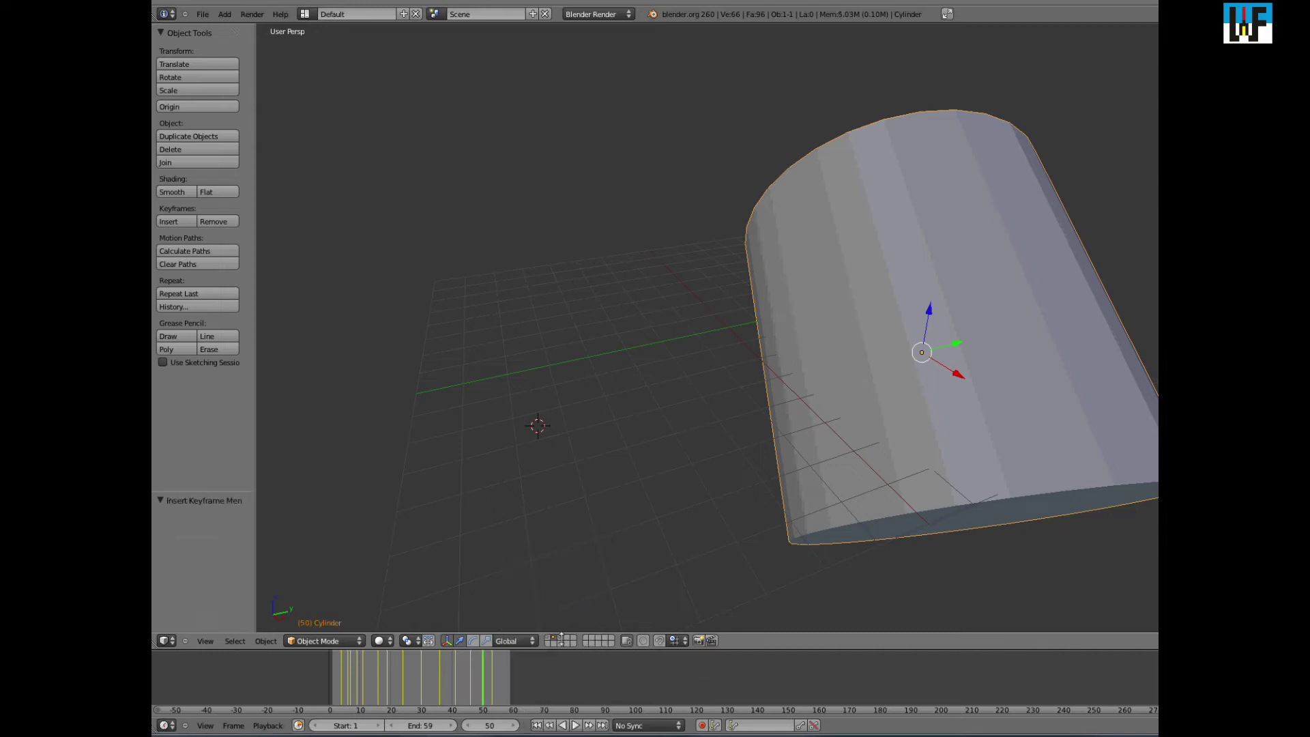
At frame 56, rotate the cylinder by about -37.6° more and insert a Rotation keyframe
{"action": "left_click_drag", "start_coordinate": [483, 675], "coordinate": [499, 675]}
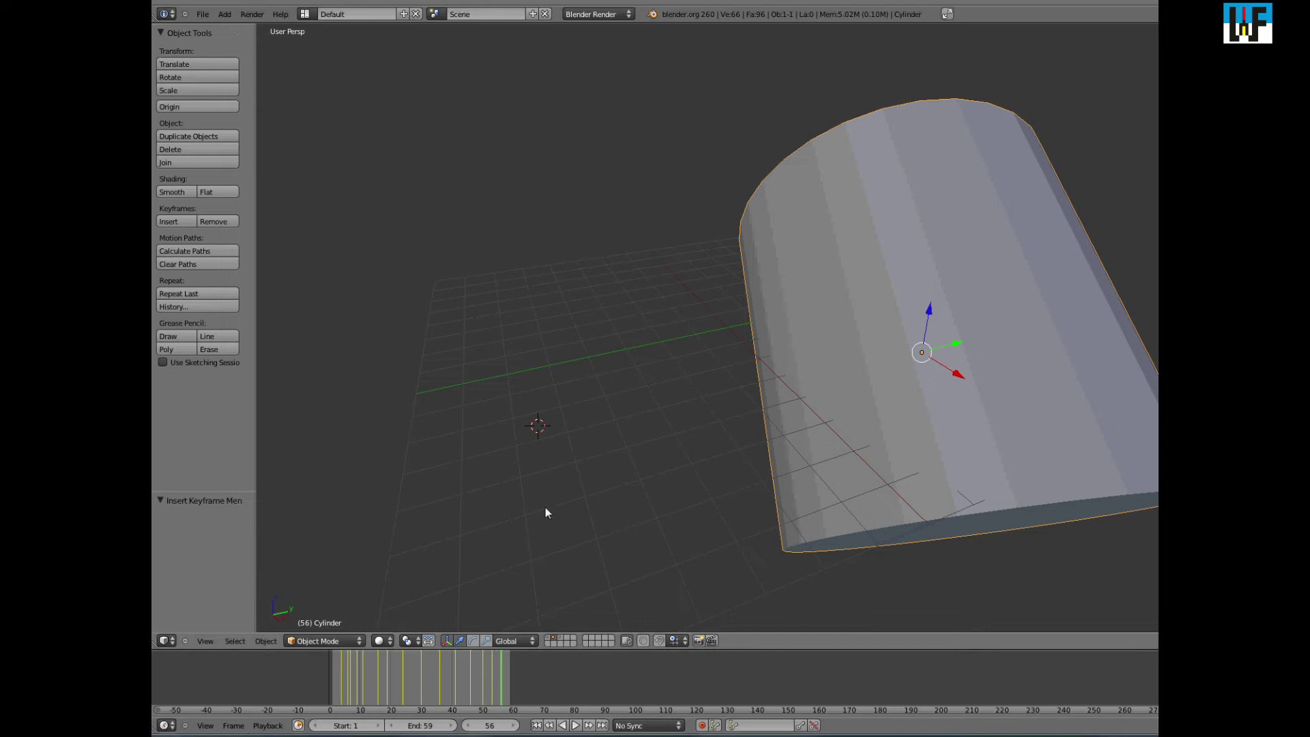
{"action": "key", "text": "r"}
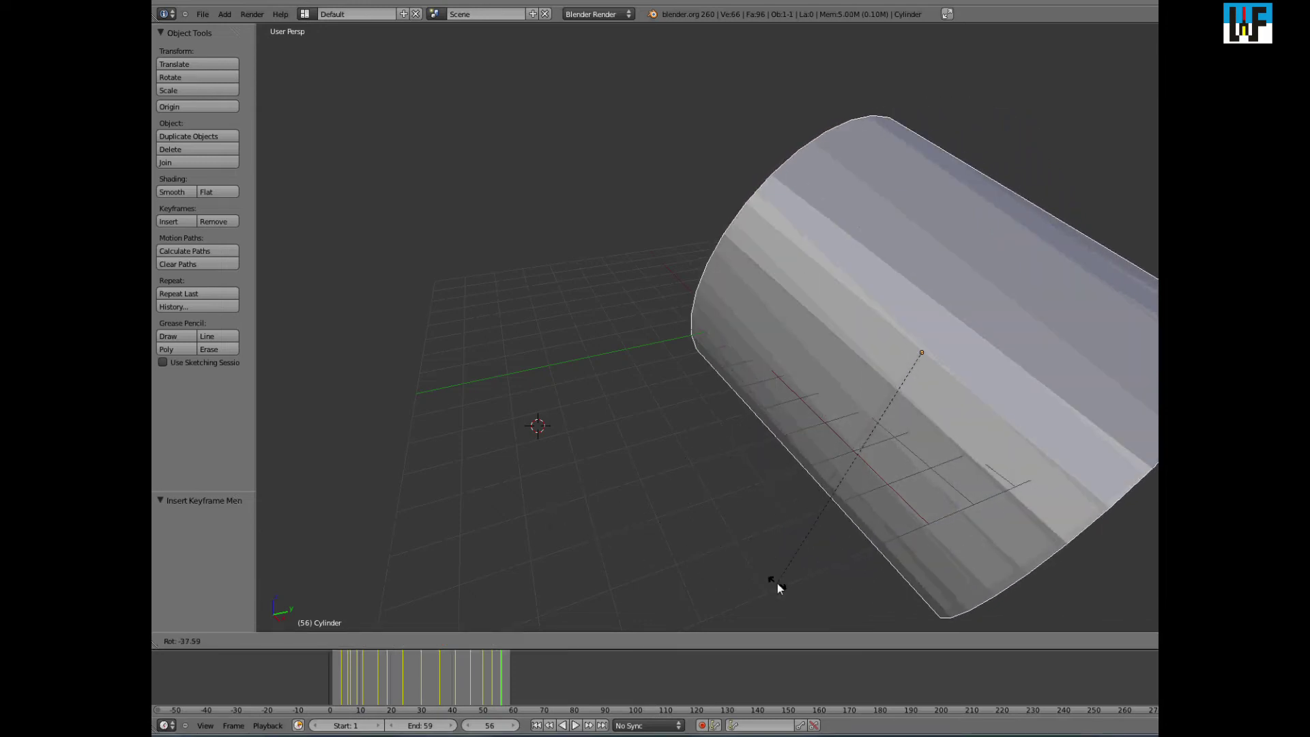
{"action": "left_click", "coordinate": [776, 583]}
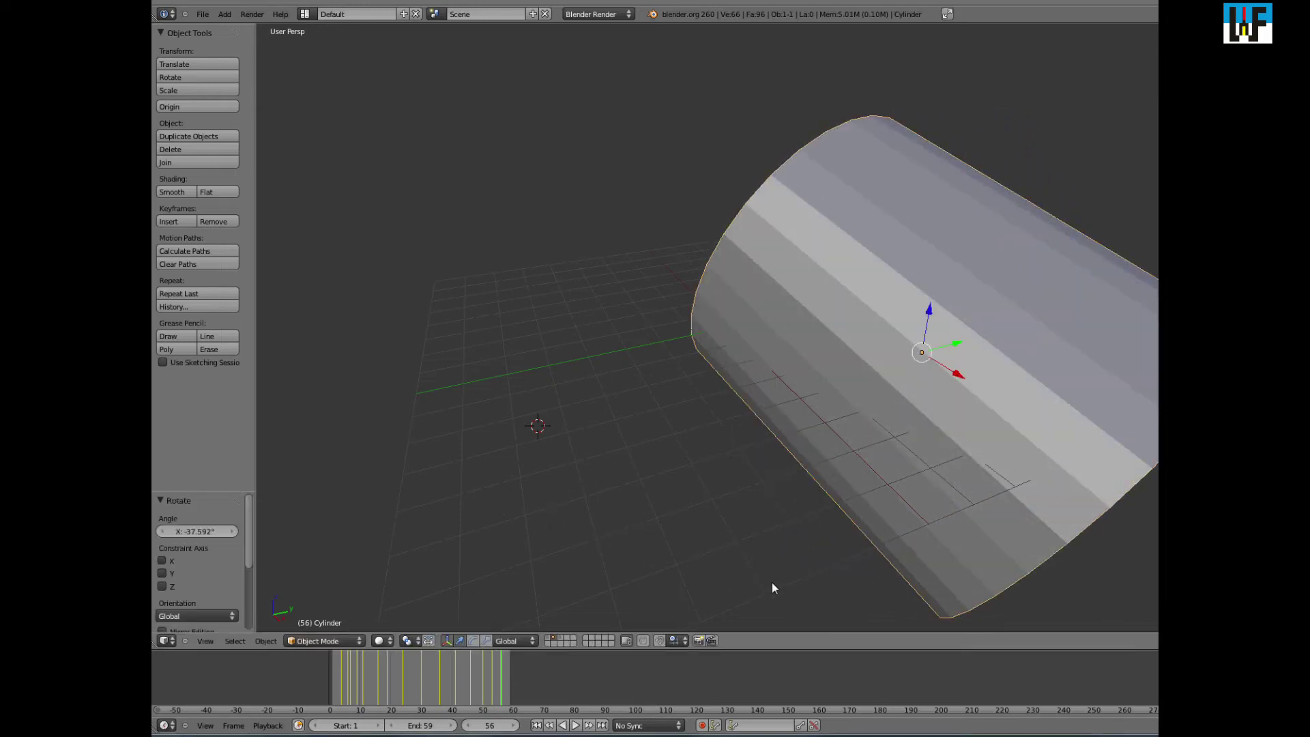
{"action": "key", "text": "i"}
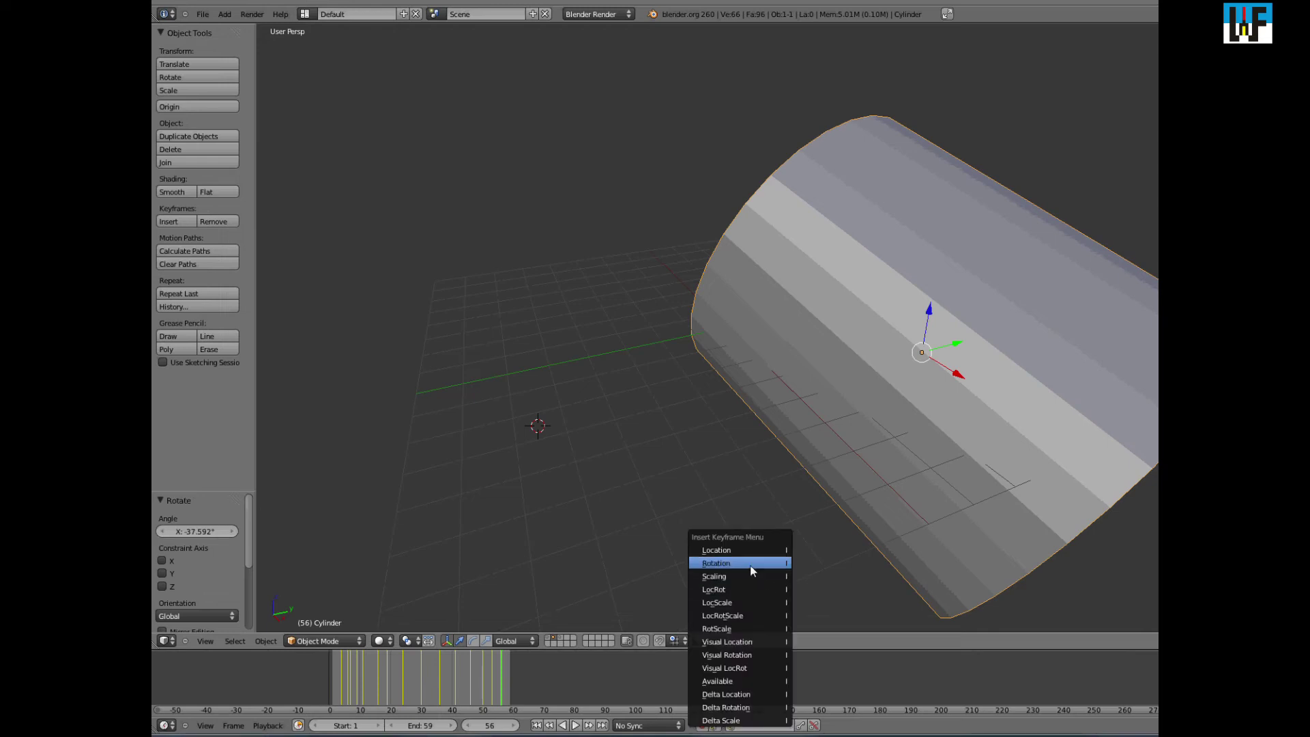
{"action": "left_click", "coordinate": [752, 570]}
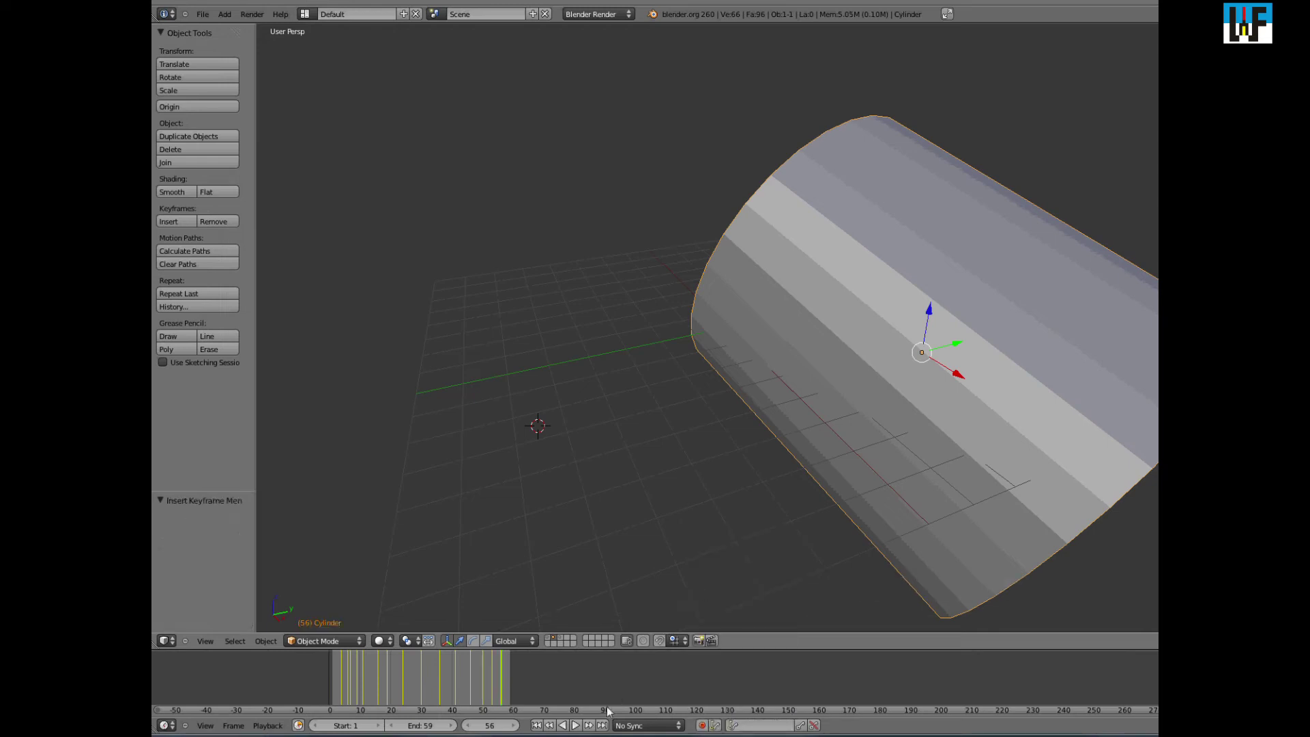
Preview the cylinder's animation, and play it again with the cube, cylinder and cone layers all shown together
{"action": "left_click", "coordinate": [576, 726]}
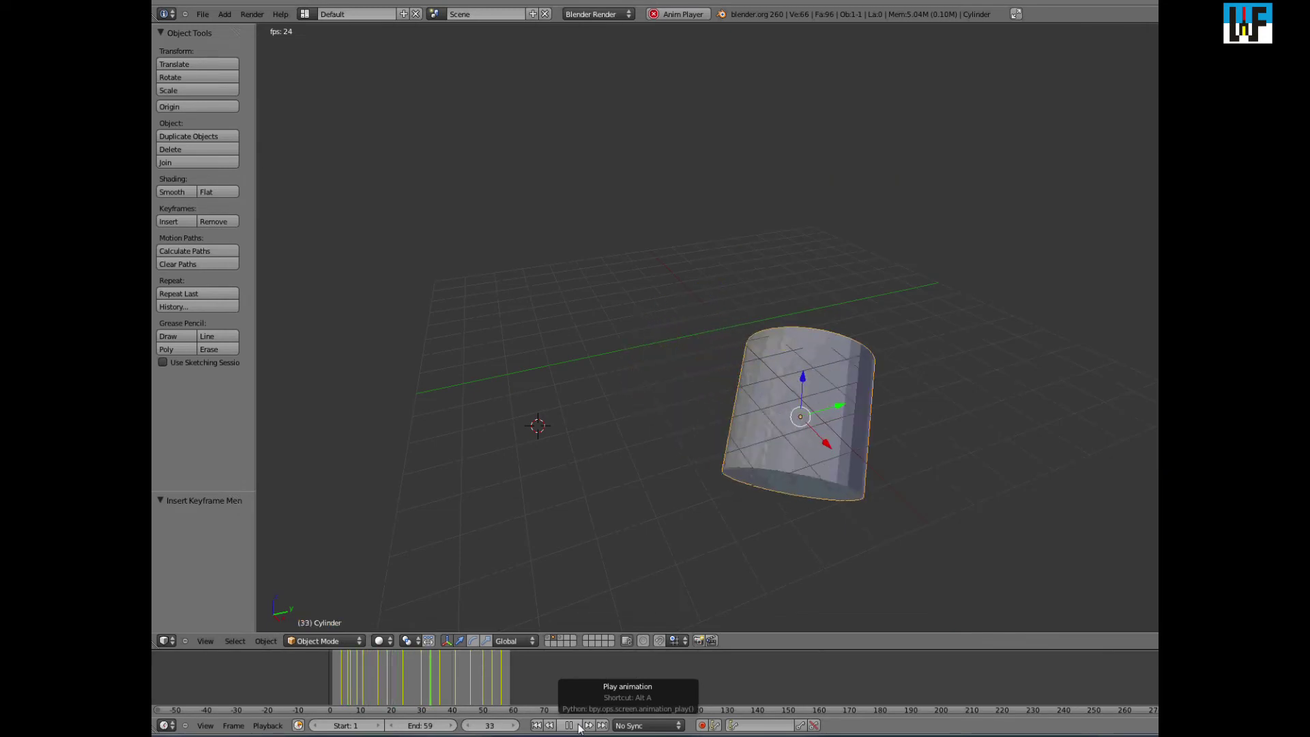
{"action": "left_click", "coordinate": [578, 727]}
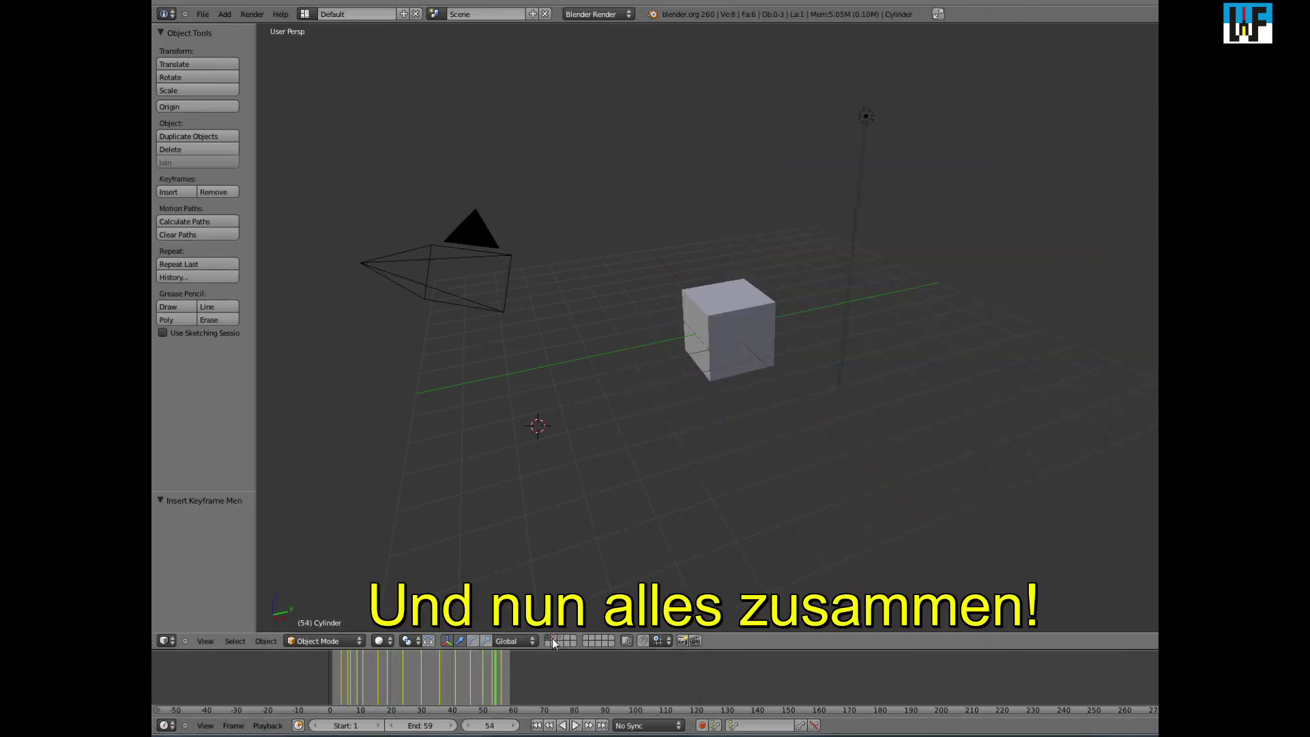
{"action": "left_click", "coordinate": [554, 639], "text": "shift"}
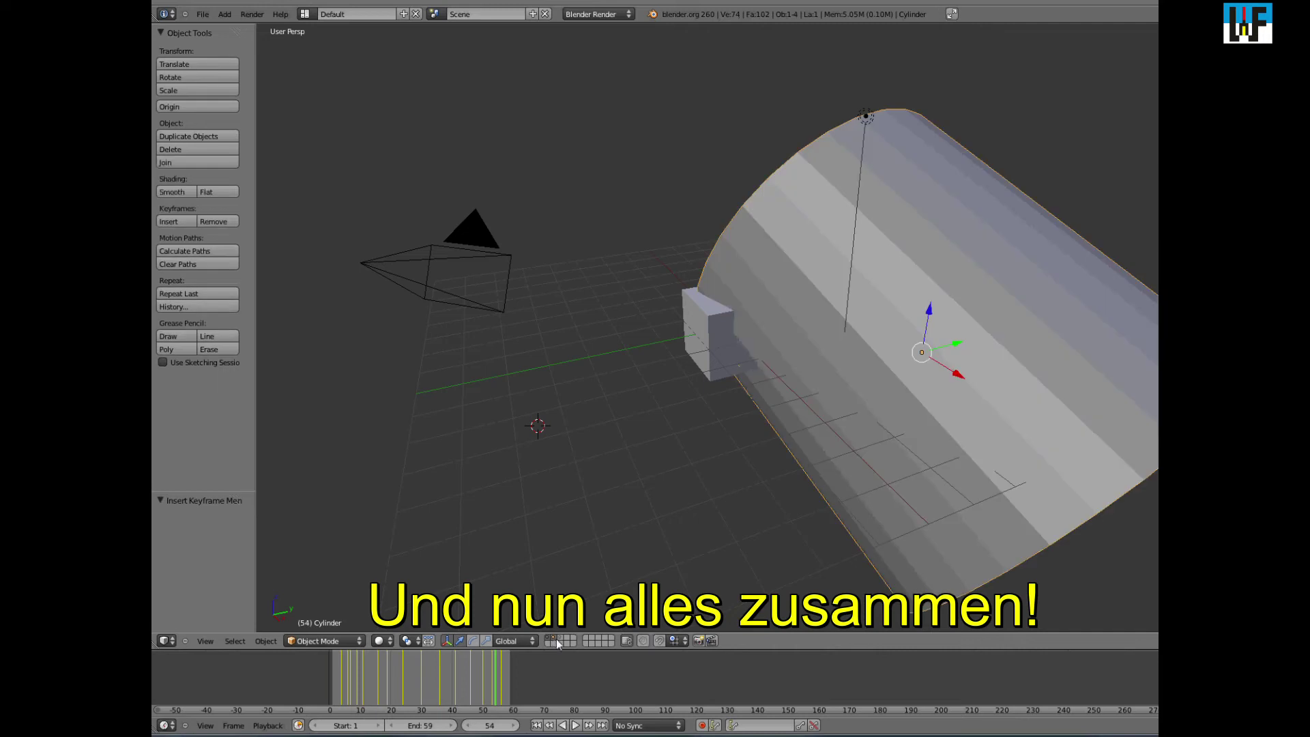
{"action": "left_click", "coordinate": [560, 638], "text": "shift"}
{"action": "left_click", "coordinate": [577, 725]}
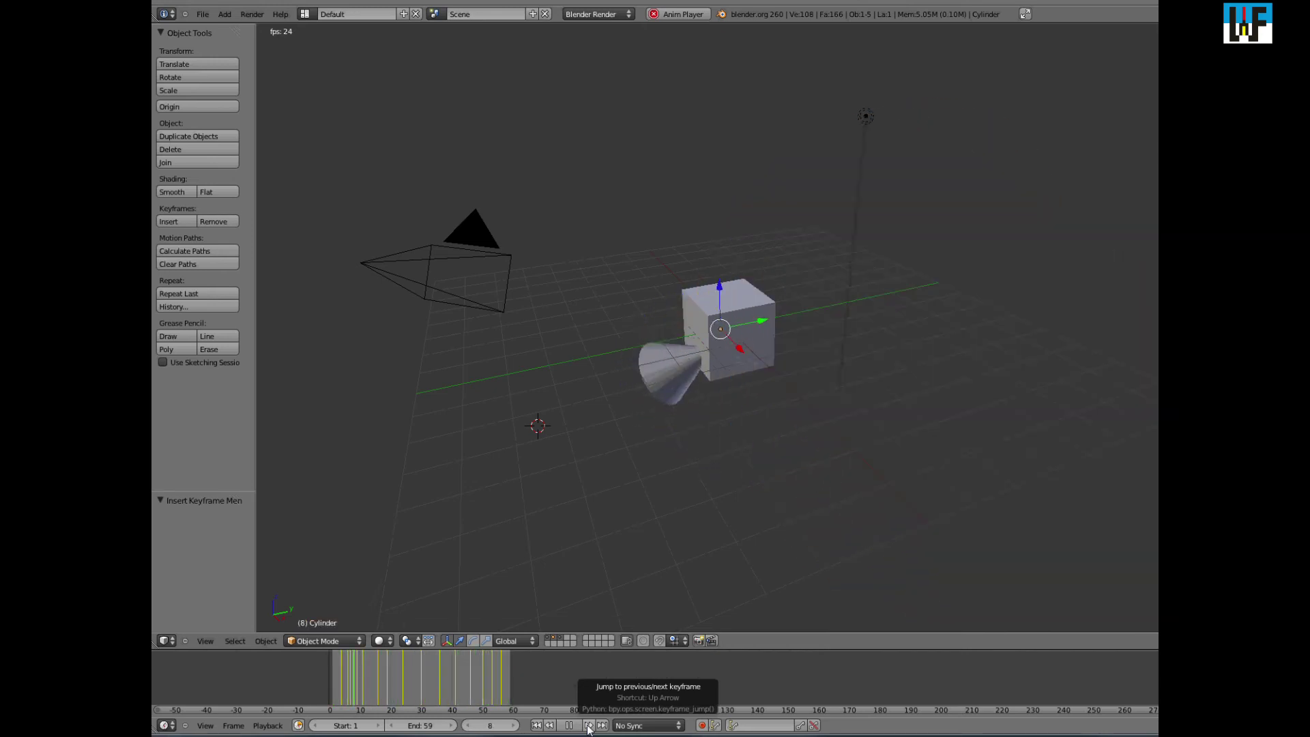
{"action": "left_click", "coordinate": [570, 725]}
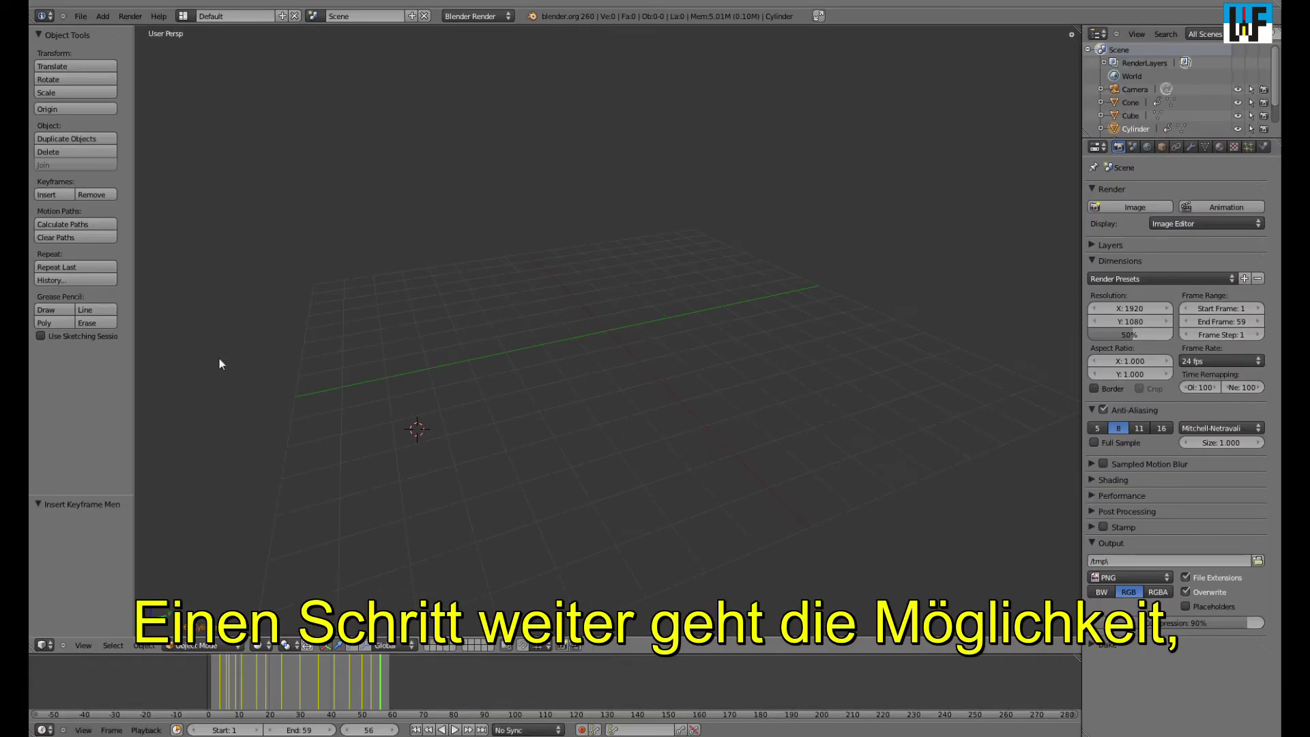
Add an icosphere mesh and a Path curve at the 3D cursor on the empty layer
{"action": "left_click", "coordinate": [103, 17]}
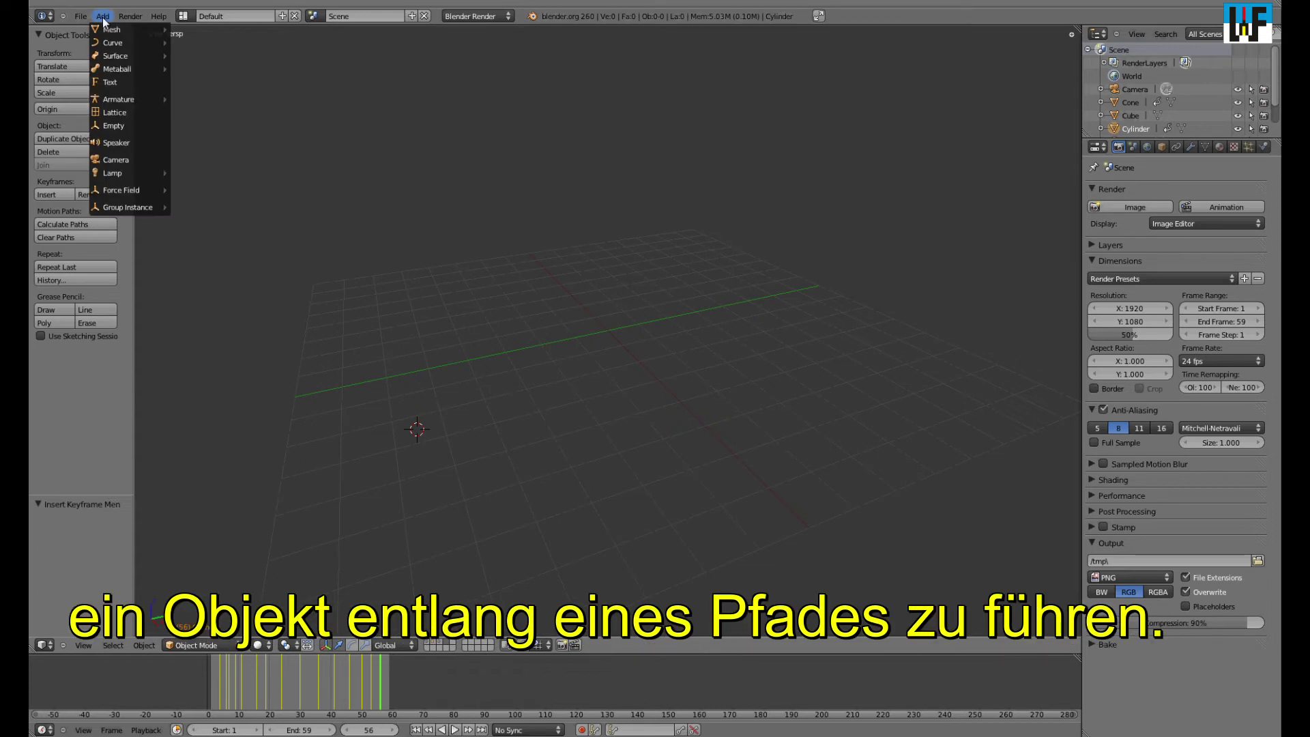
{"action": "mouse_move", "coordinate": [110, 31]}
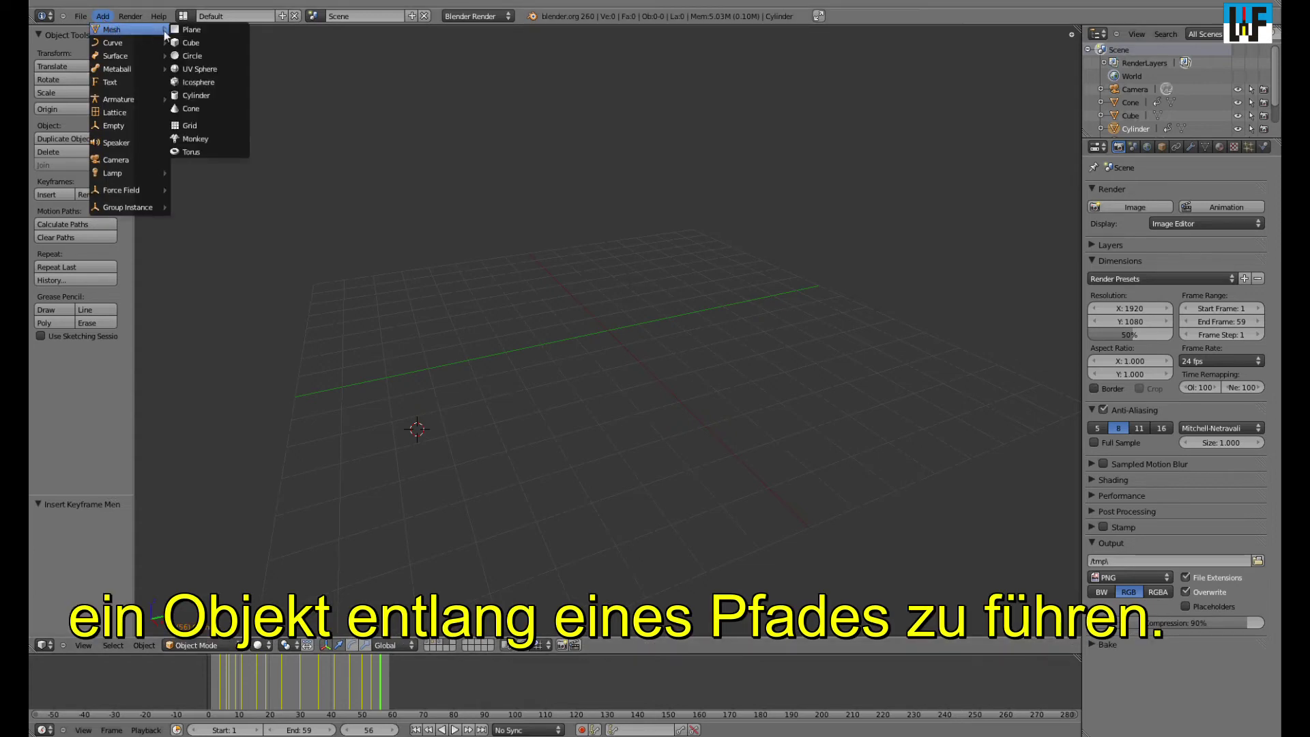
{"action": "left_click", "coordinate": [198, 82]}
{"action": "left_click", "coordinate": [104, 18]}
{"action": "mouse_move", "coordinate": [120, 41]}
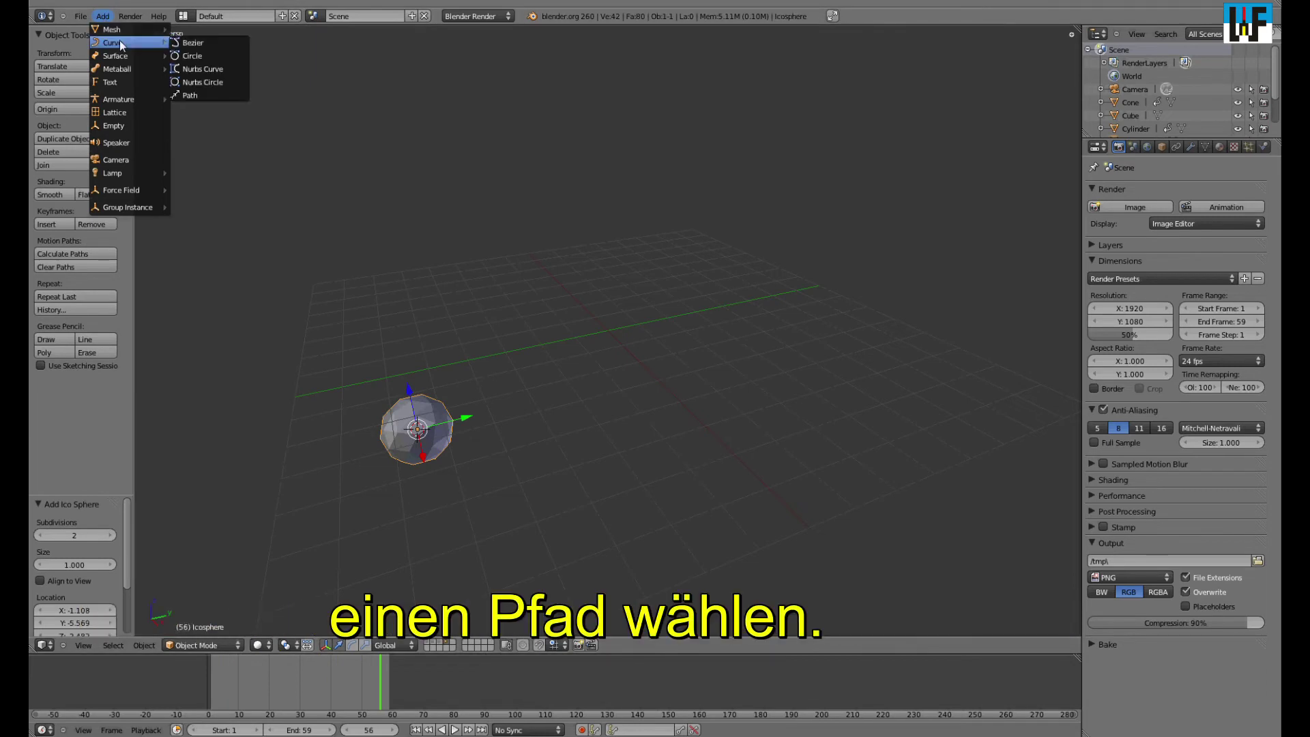
{"action": "left_click", "coordinate": [190, 96]}
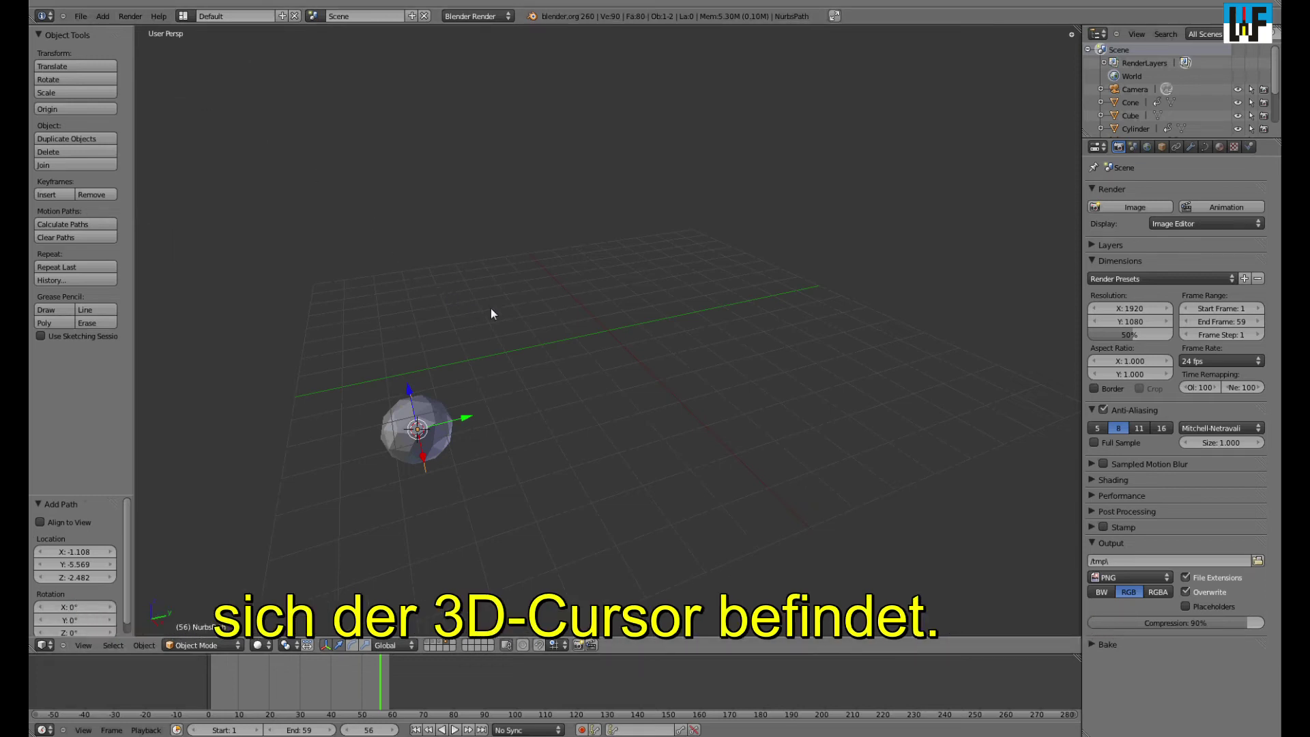
Move the icosphere off the path by about 0.82 in X and 3.91 in Y, staying in Object Mode
{"action": "right_click", "coordinate": [427, 404]}
{"action": "key", "text": "g"}
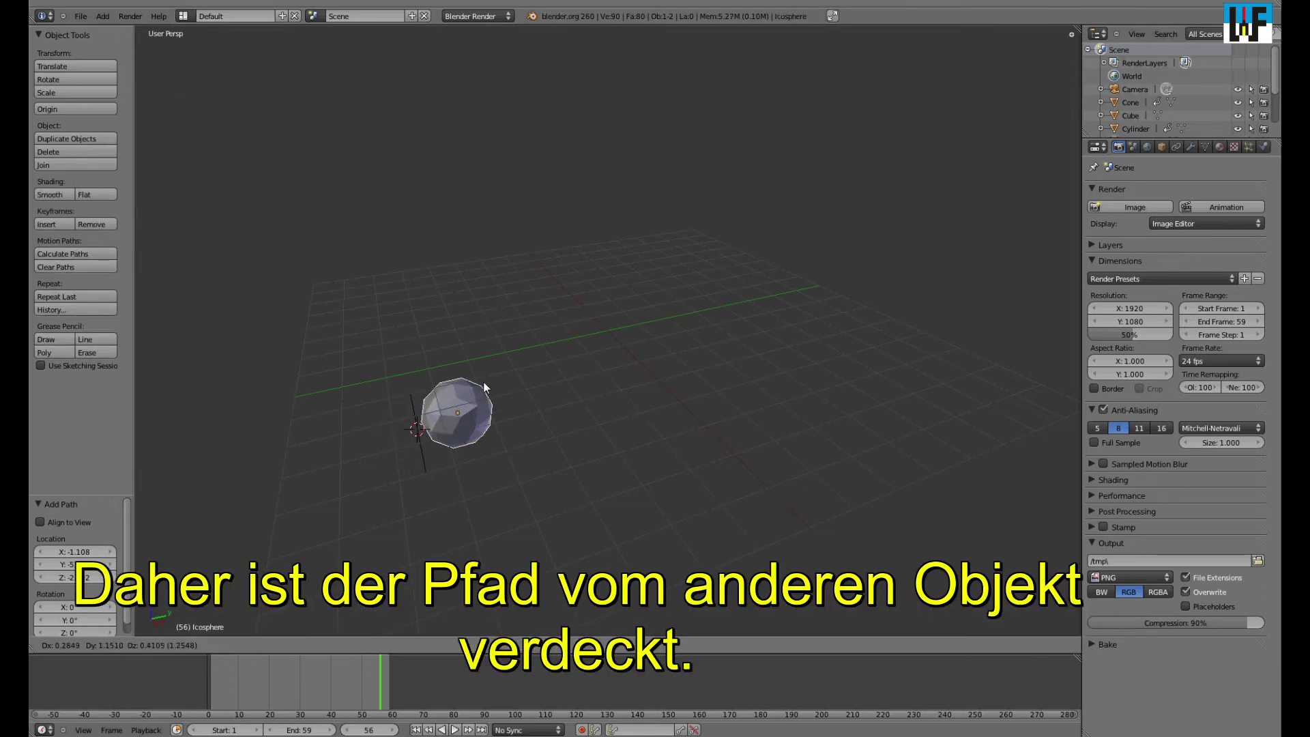
{"action": "left_click", "coordinate": [567, 345]}
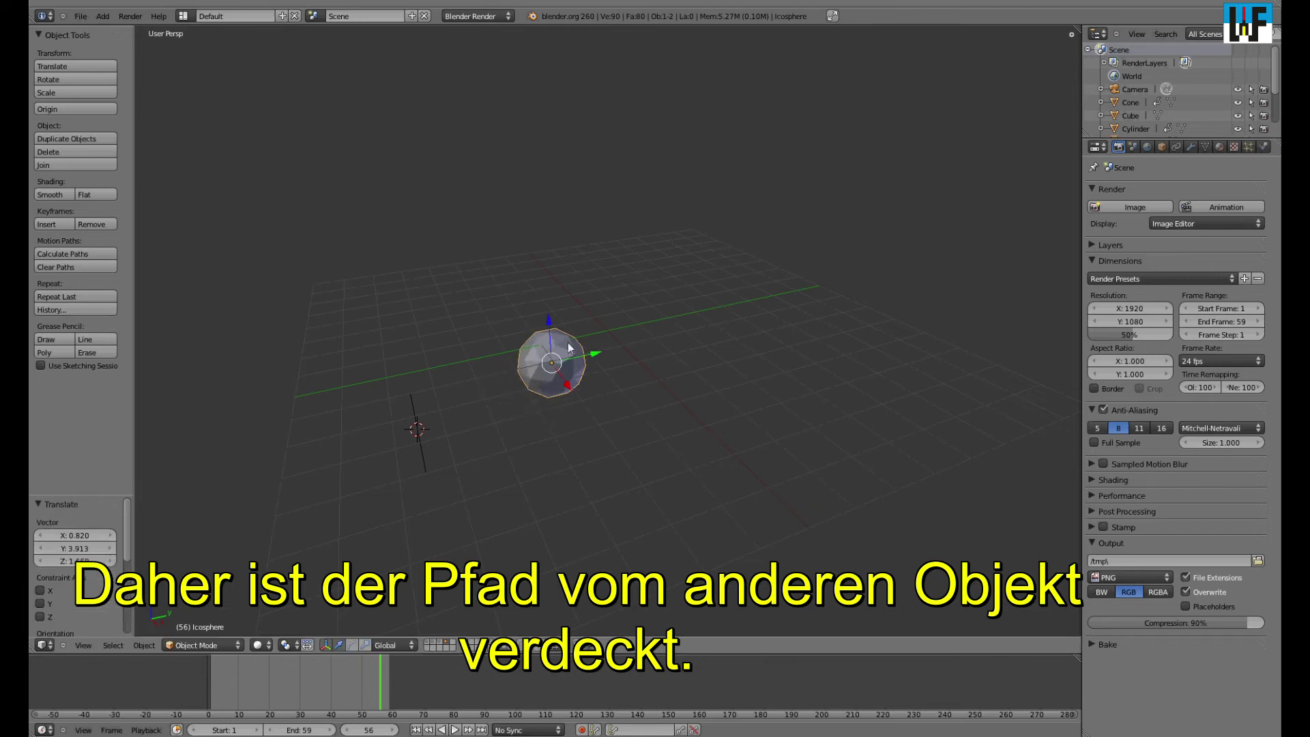
{"action": "key", "text": "Tab"}
{"action": "key", "text": "Tab"}
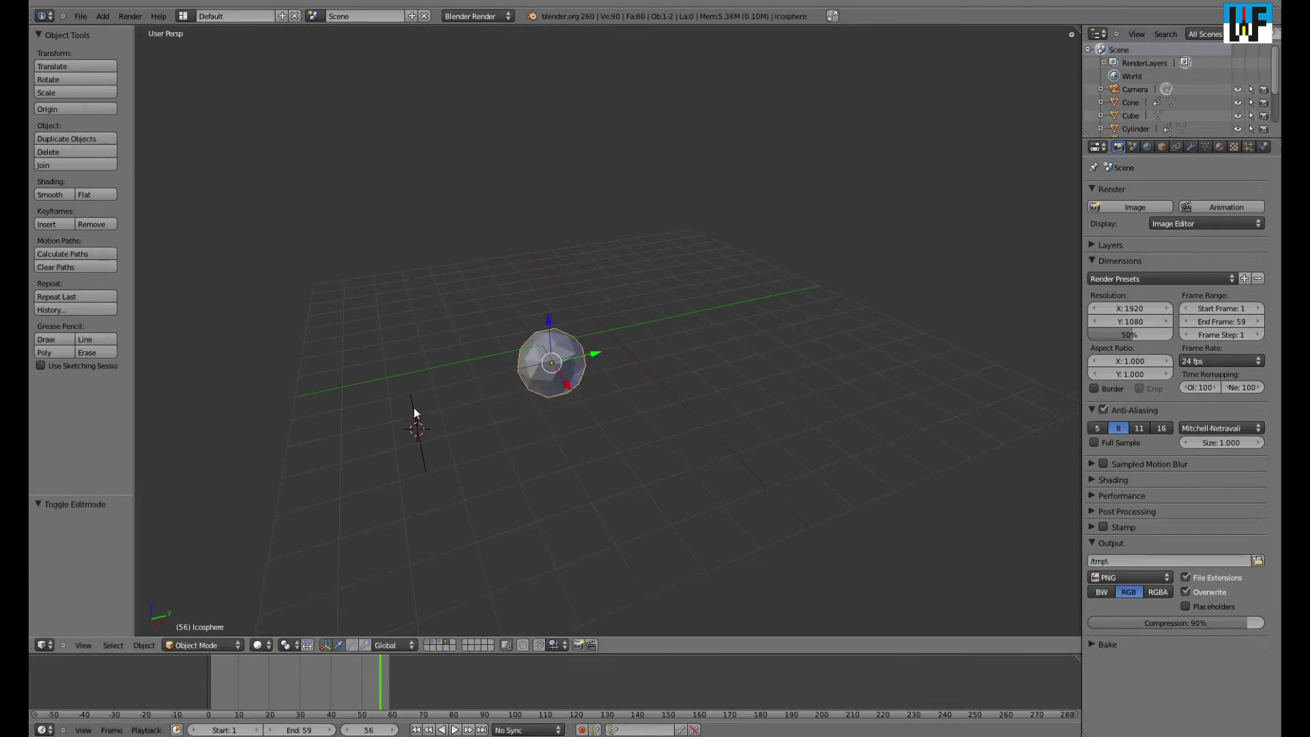
In the path's Edit Mode, move its lower end point by about 1.80 in X, 6.40 in Y and 1.88 in Z
{"action": "right_click", "coordinate": [414, 409]}
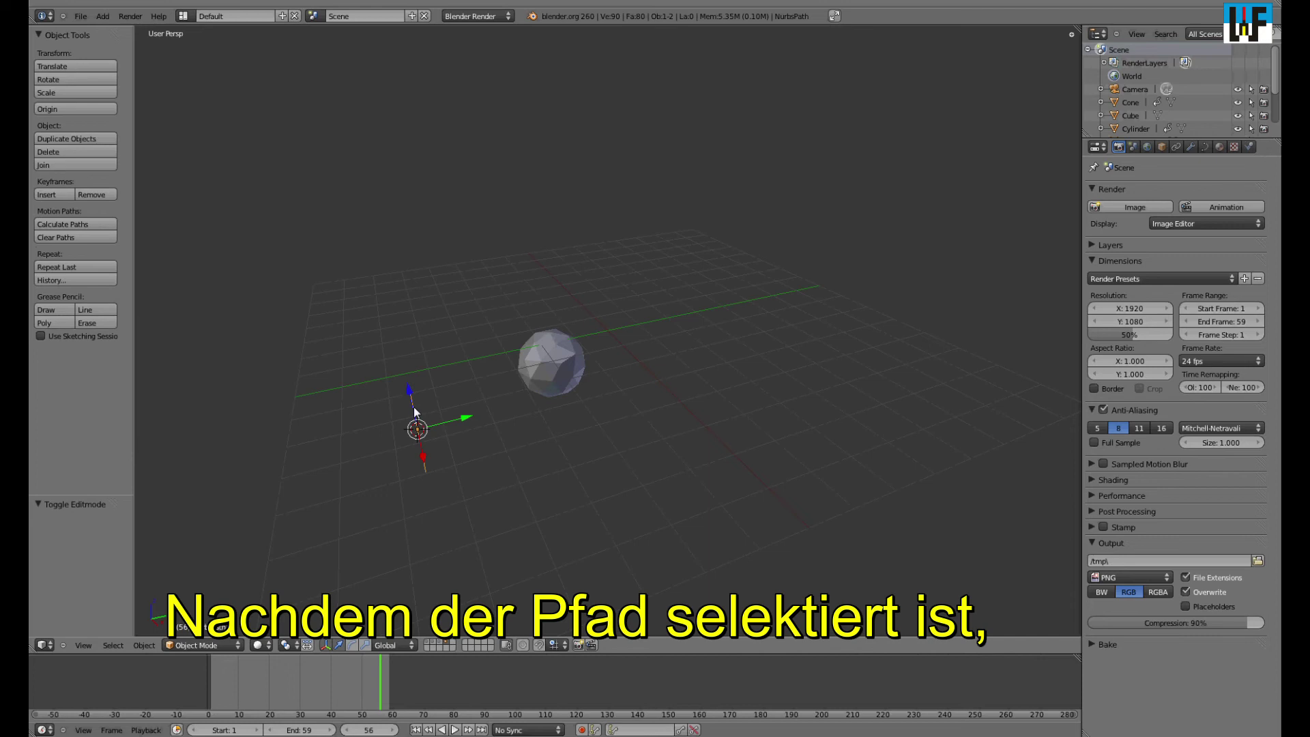
{"action": "key", "text": "Tab"}
{"action": "scroll", "coordinate": [417, 406], "scroll_direction": "up", "scroll_amount": 2}
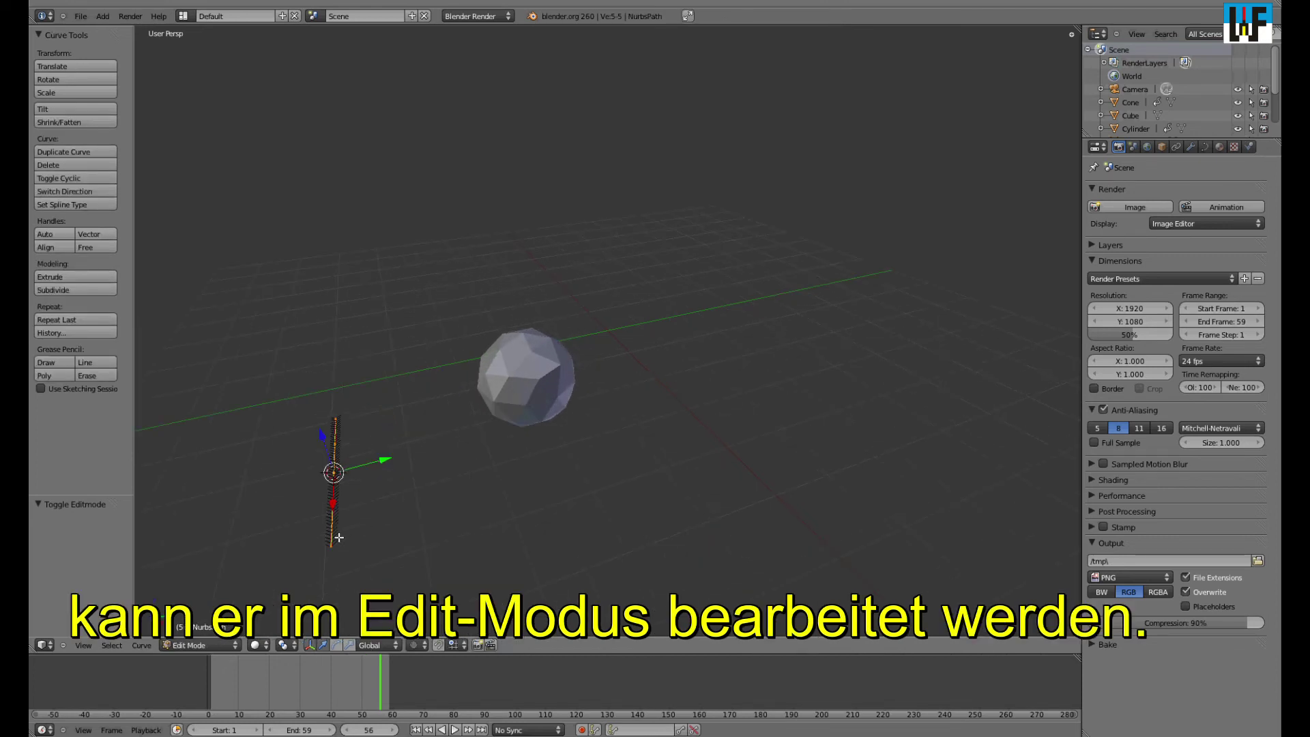
{"action": "key", "text": "g"}
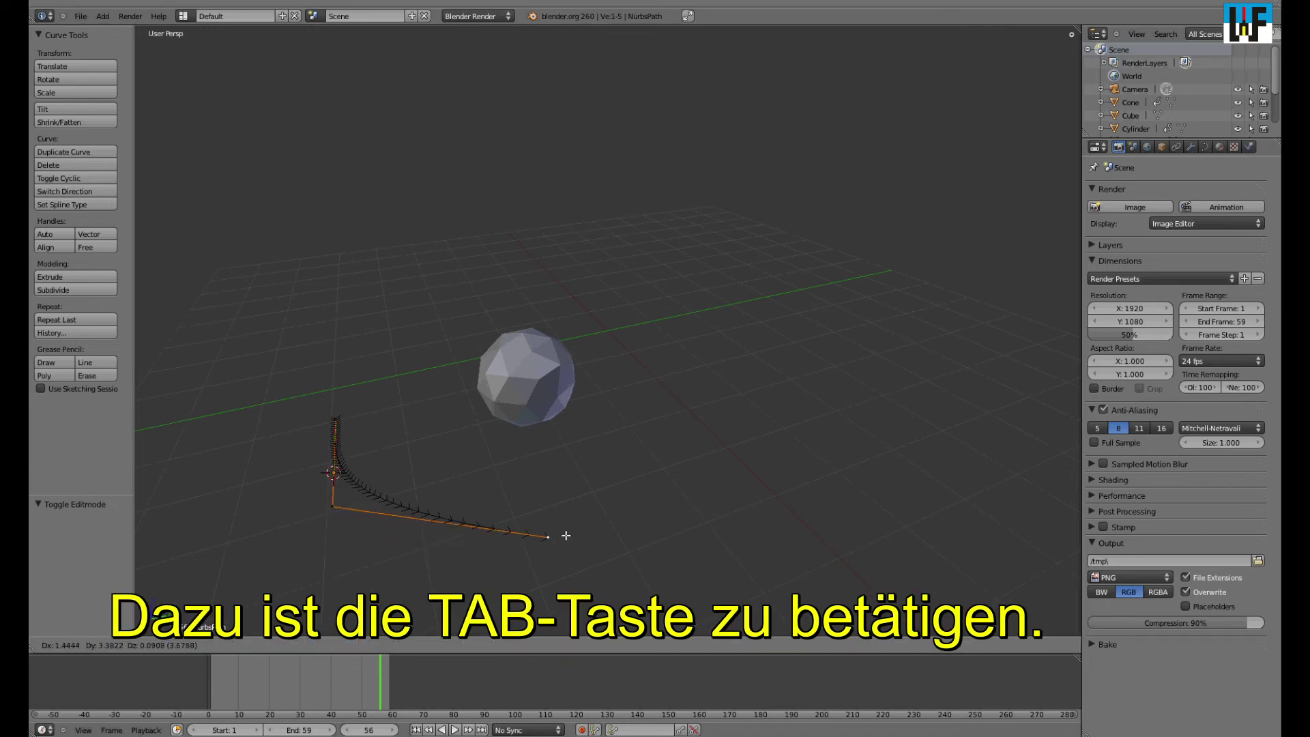
{"action": "left_click", "coordinate": [718, 417]}
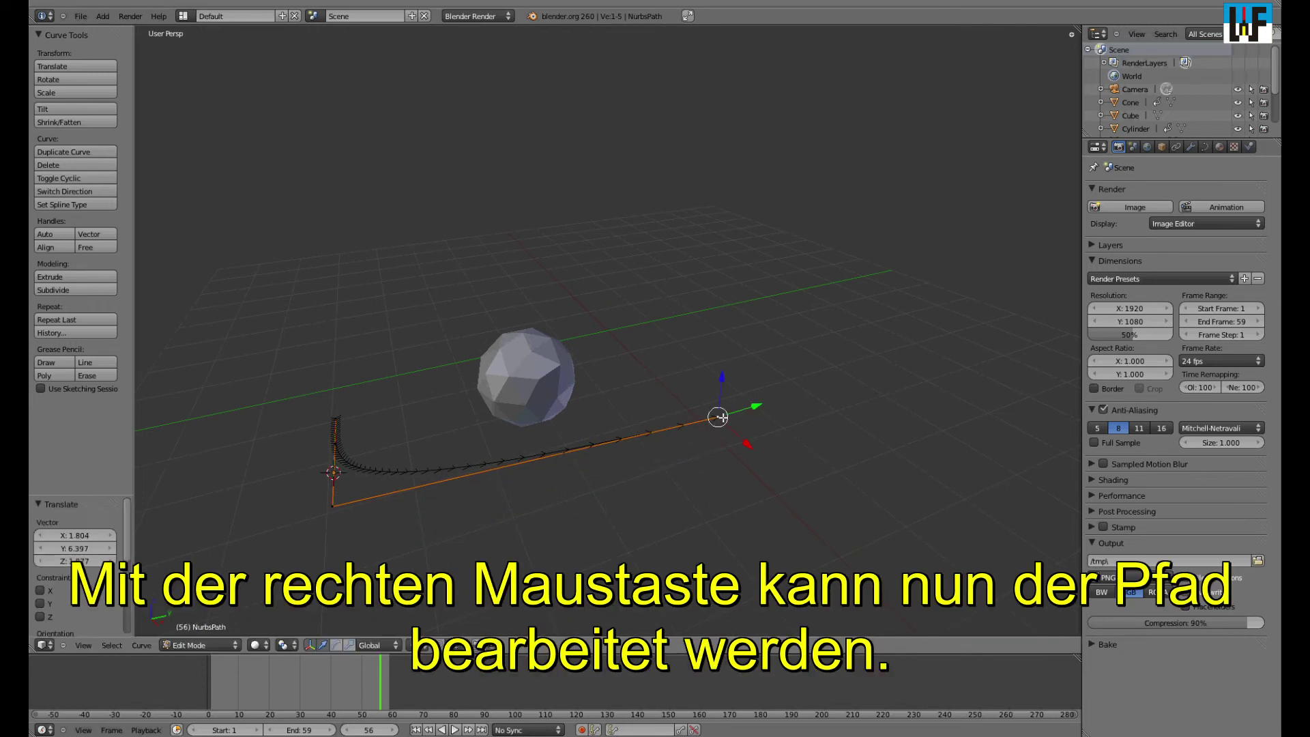
Move the path's other end point by about -1.15 in X, 4.32 in Y and 5.61 in Z, and return to Object Mode
{"action": "right_click", "coordinate": [335, 420]}
{"action": "key", "text": "g"}
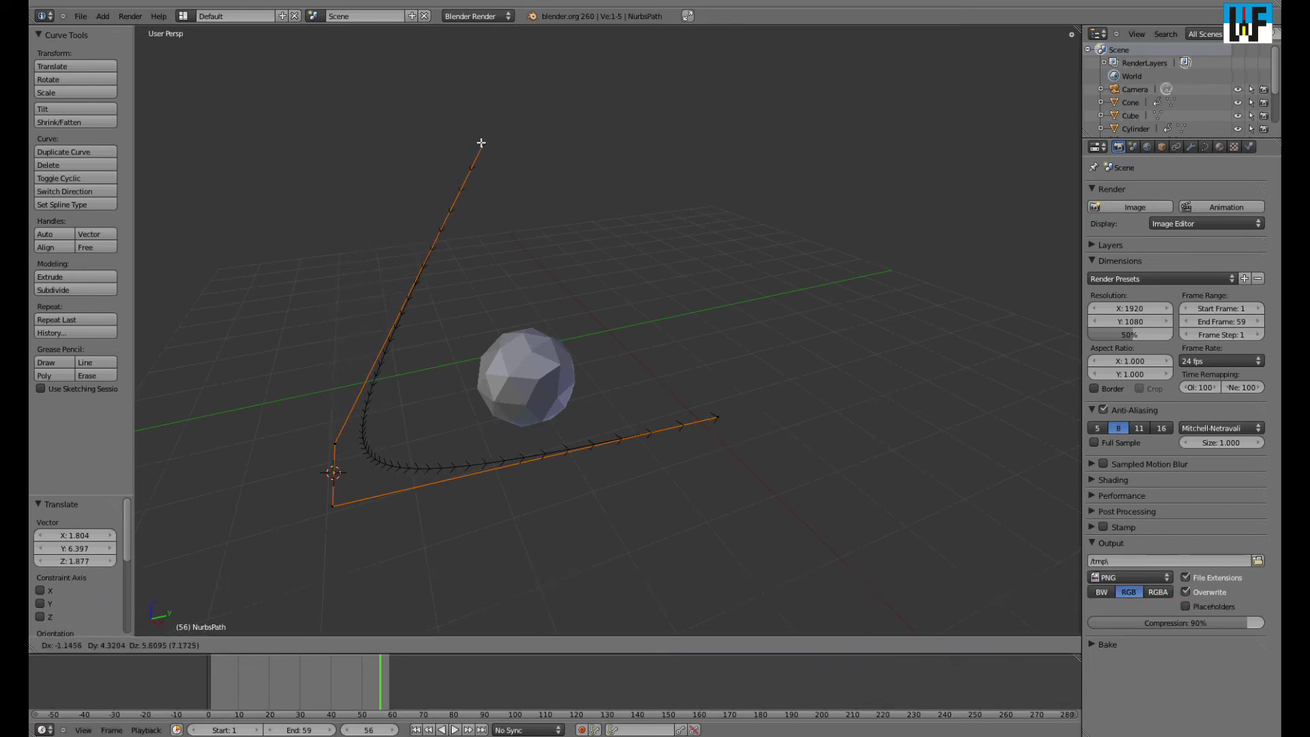
{"action": "left_click", "coordinate": [481, 143]}
{"action": "key", "text": "Tab"}
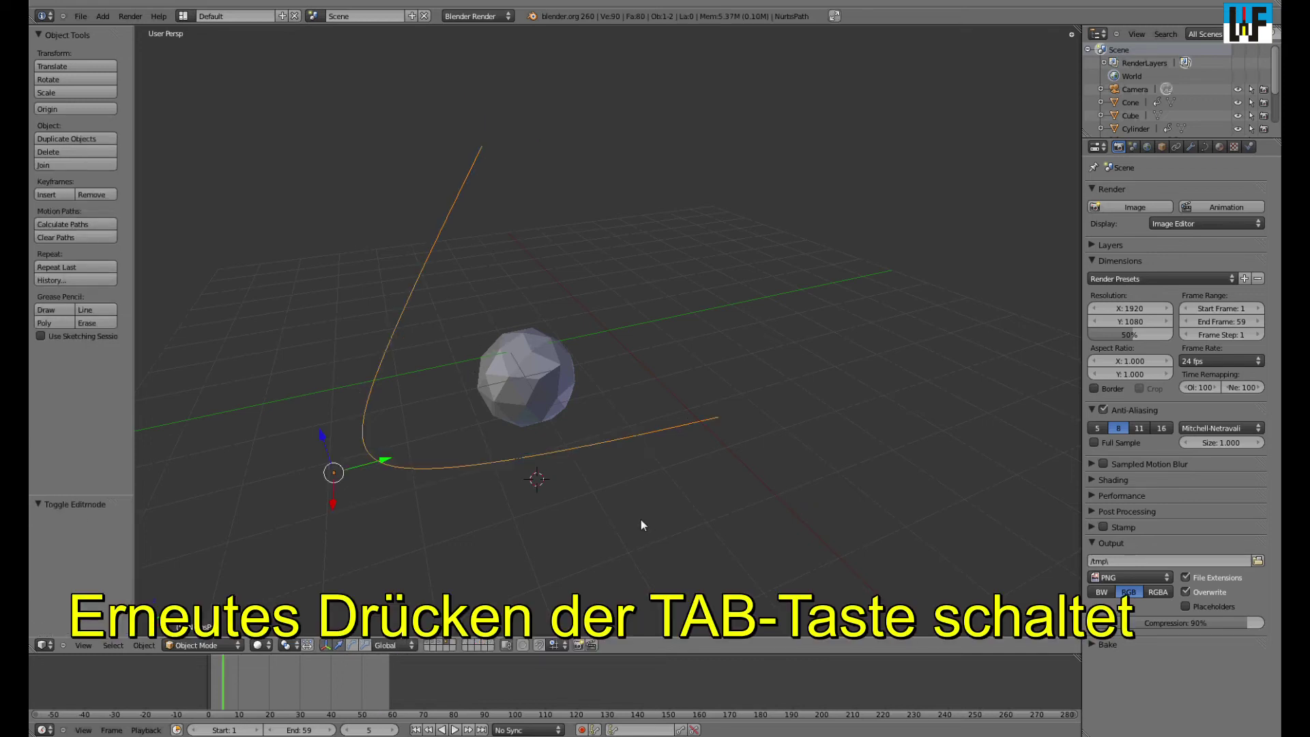
Add the path to the selection after the icosphere and parent the icosphere to it with Follow Path
{"action": "mouse_move", "coordinate": [594, 479]}
{"action": "middle_mouse_down"}
{"action": "mouse_move", "coordinate": [594, 413]}
{"action": "mouse_move", "coordinate": [594, 493]}
{"action": "mouse_move", "coordinate": [420, 457]}
{"action": "mouse_move", "coordinate": [546, 494]}
{"action": "mouse_move", "coordinate": [602, 486]}
{"action": "mouse_move", "coordinate": [599, 468]}
{"action": "middle_mouse_up"}
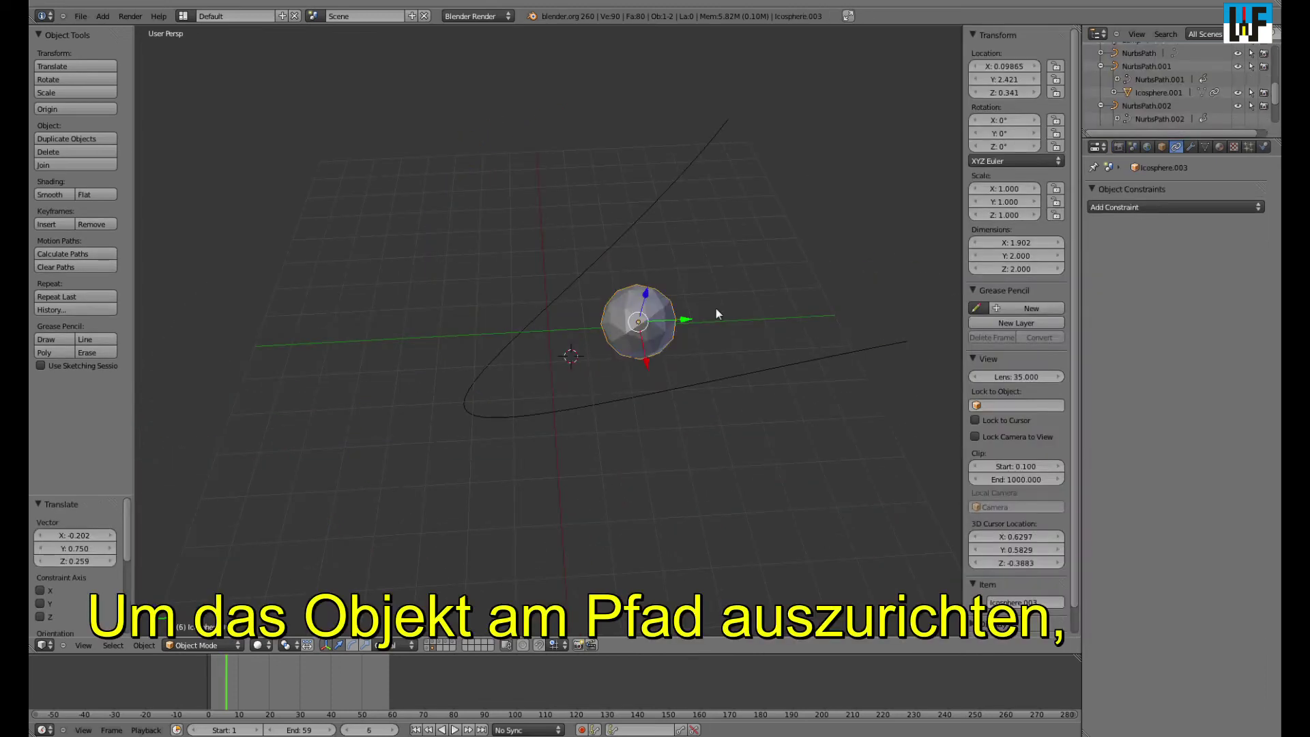
{"action": "left_click", "coordinate": [546, 305]}
{"action": "right_click", "coordinate": [546, 305], "text": "shift"}
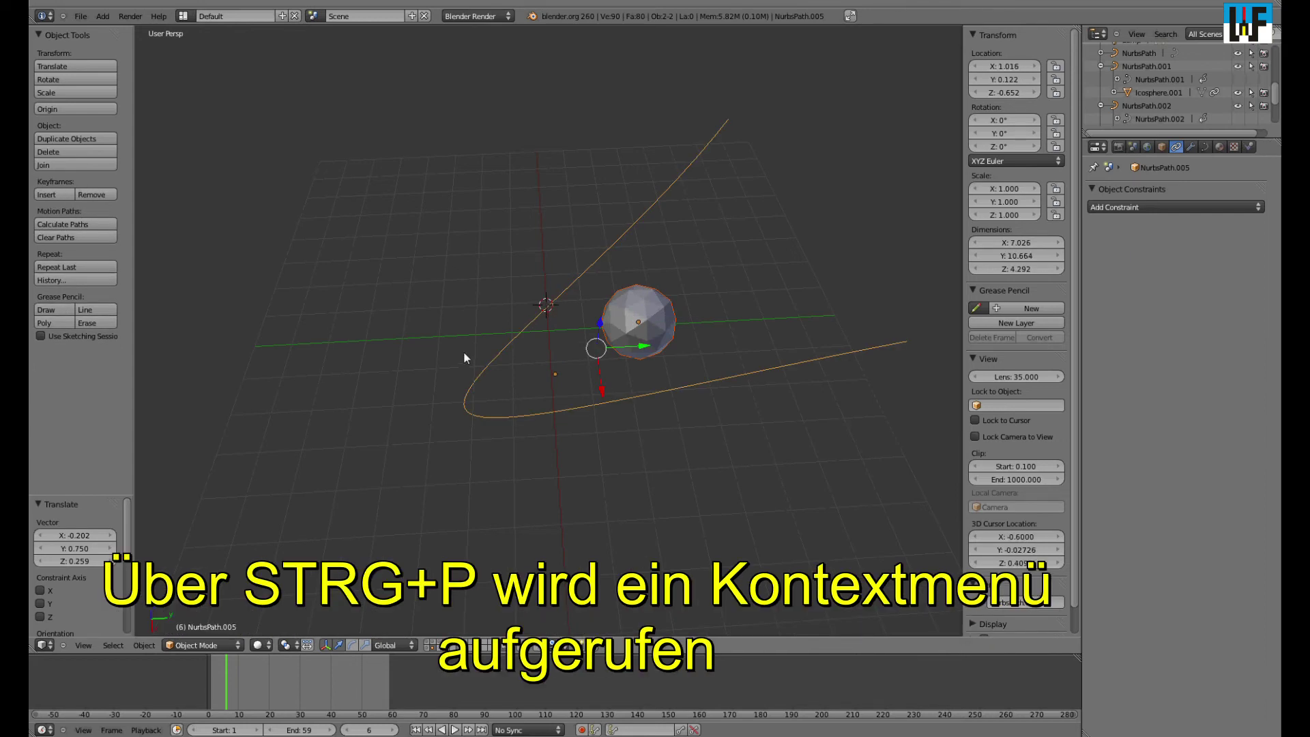
{"action": "key", "text": "ctrl+p"}
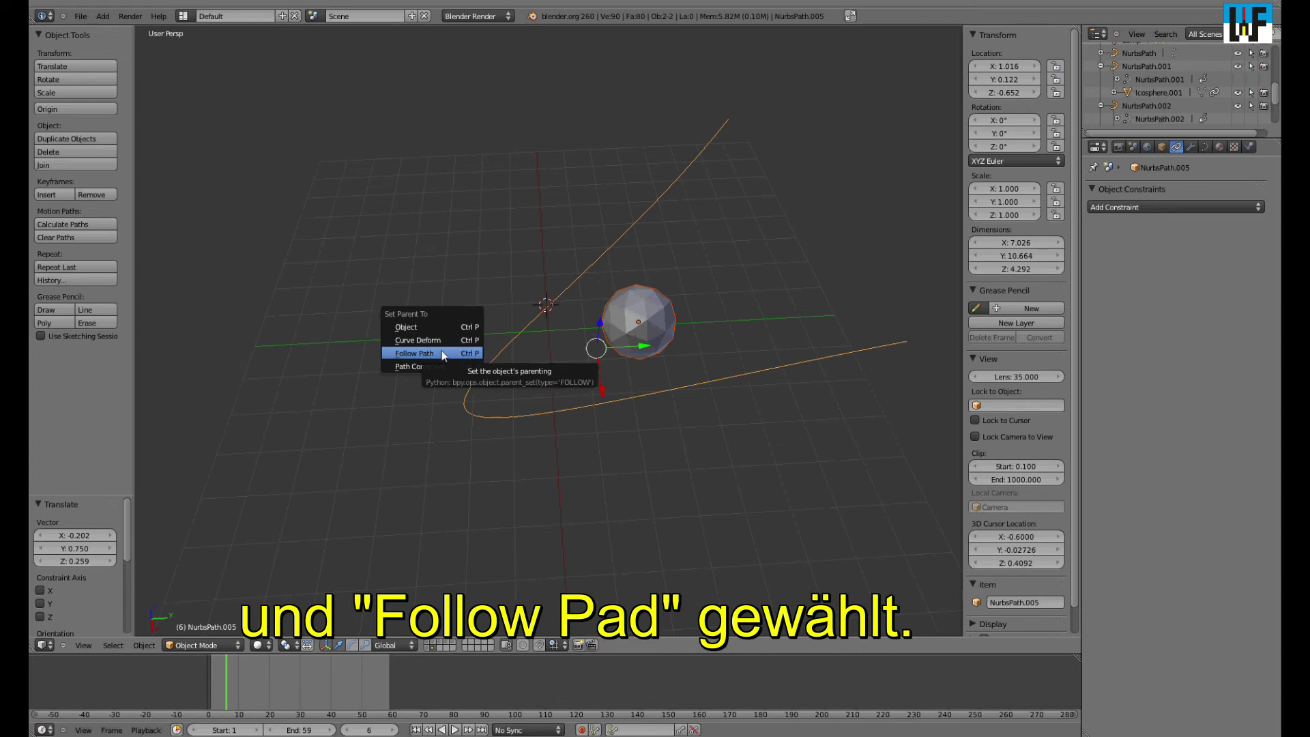
{"action": "left_click", "coordinate": [432, 353]}
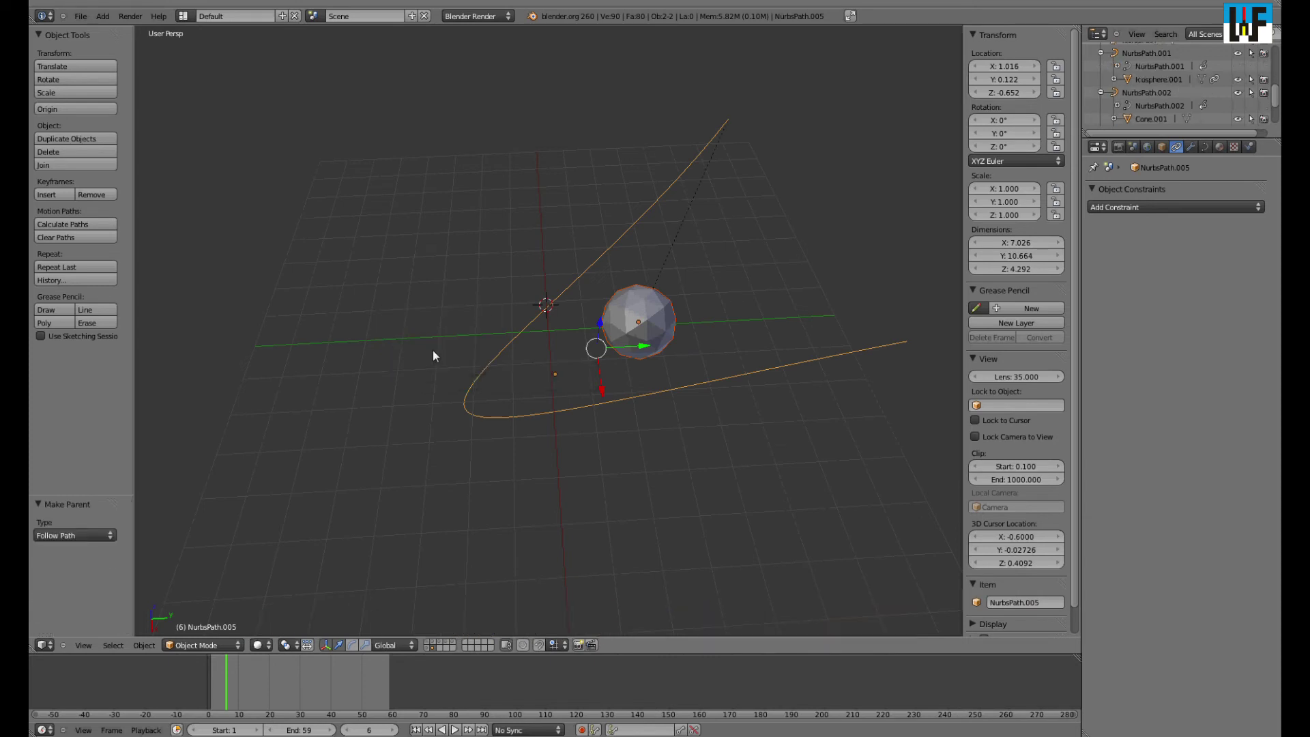
Go to frame 5 and clear the origin of the selected objects to place the icosphere on the path
{"action": "mouse_move", "coordinate": [227, 682]}
{"action": "left_mouse_down"}
{"action": "mouse_move", "coordinate": [477, 681]}
{"action": "mouse_move", "coordinate": [223, 683]}
{"action": "left_mouse_up"}
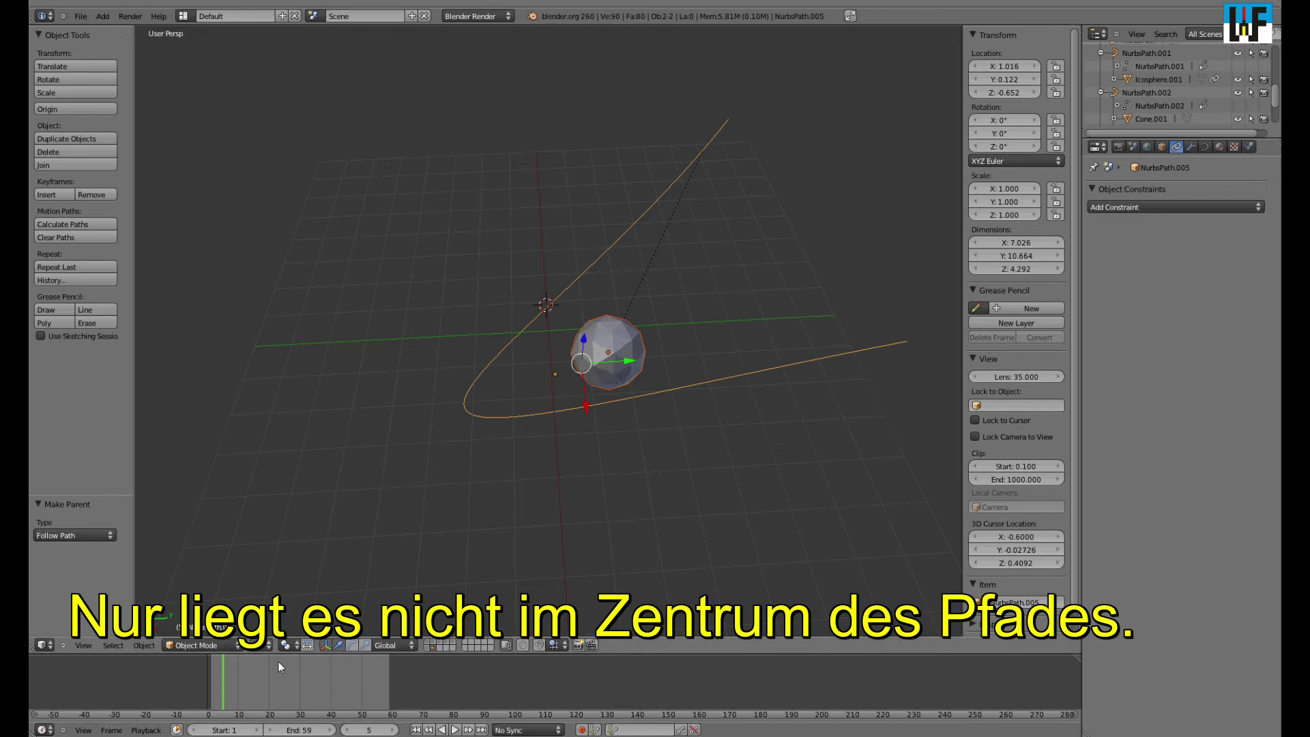
{"action": "left_click", "coordinate": [145, 646]}
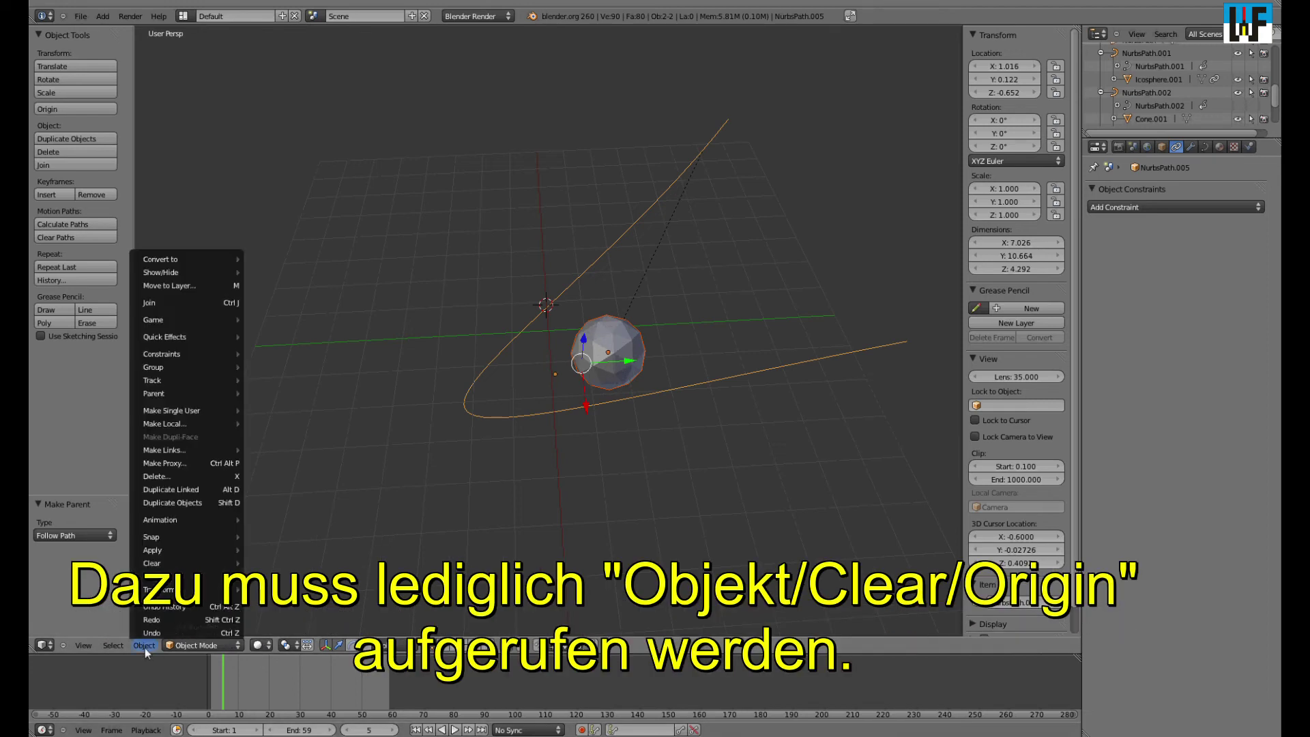
{"action": "mouse_move", "coordinate": [206, 578]}
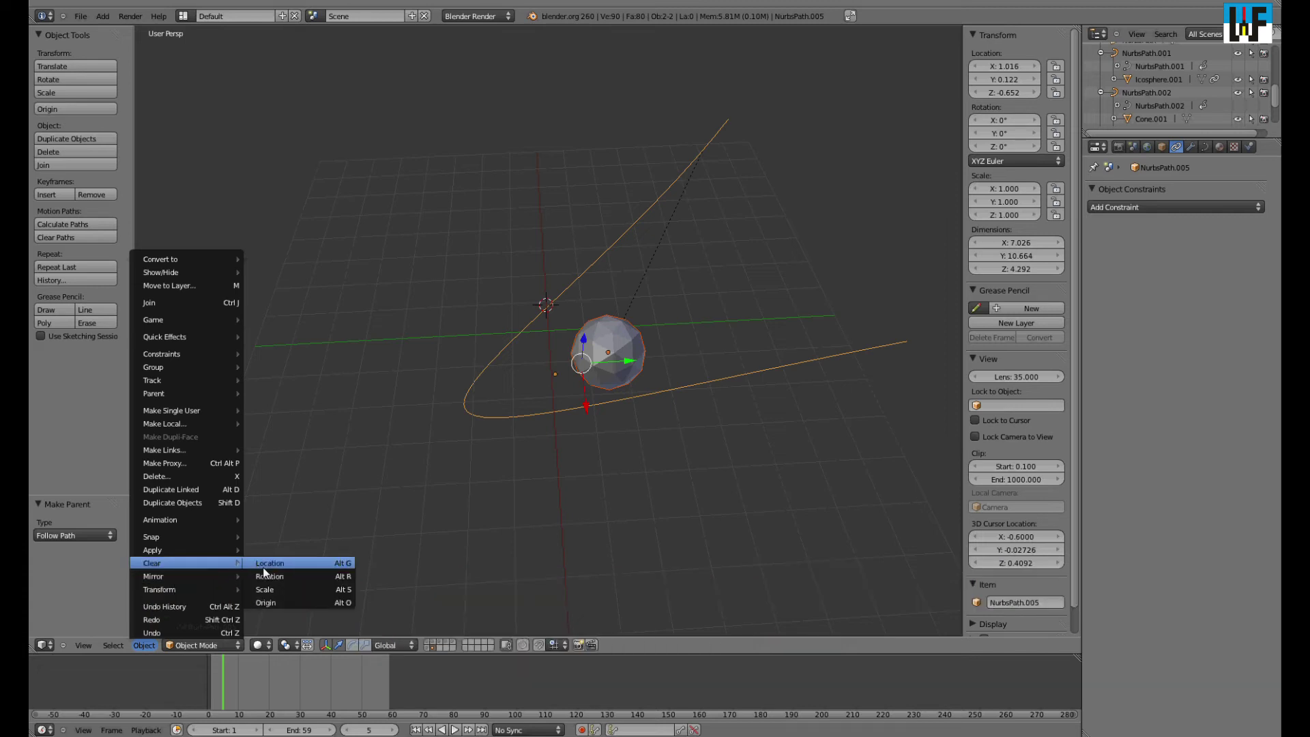
{"action": "left_click", "coordinate": [268, 603]}
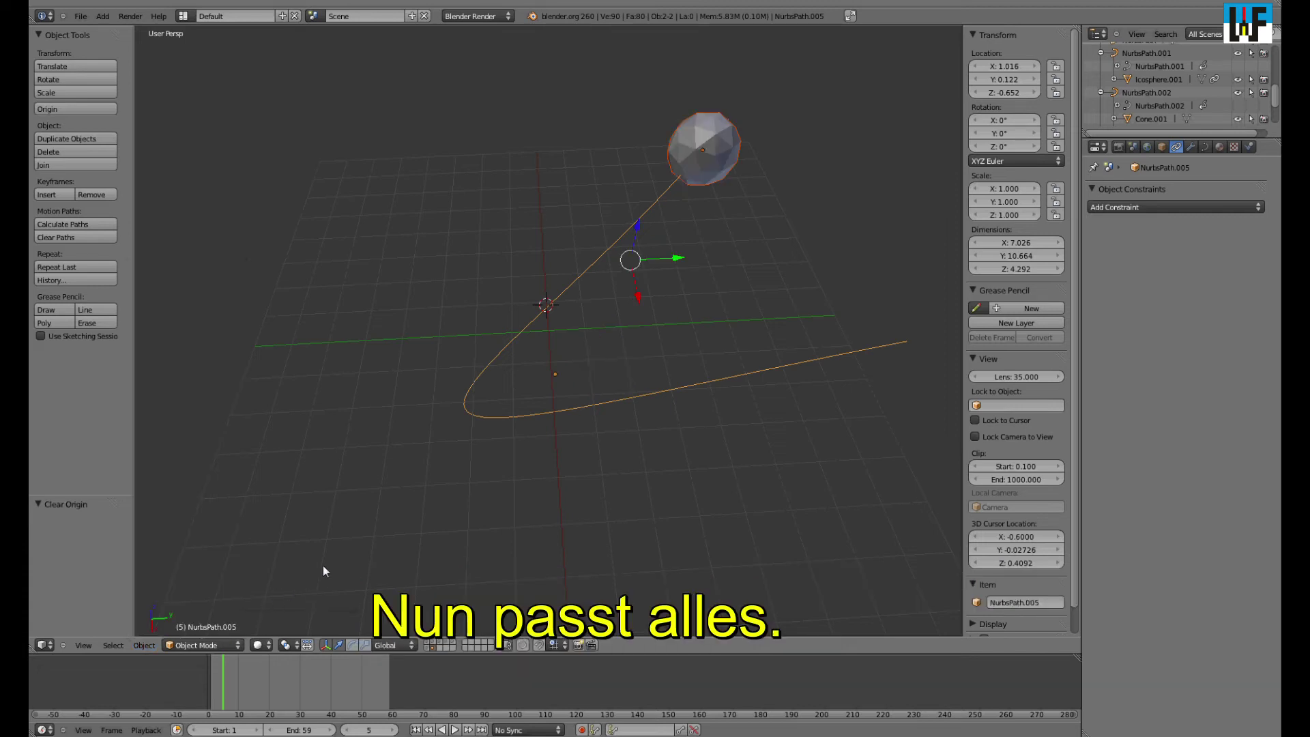
Scrub through the frames to check the icosphere's motion along the path, and add a camera to the scene
{"action": "left_click_drag", "start_coordinate": [224, 678], "coordinate": [429, 682]}
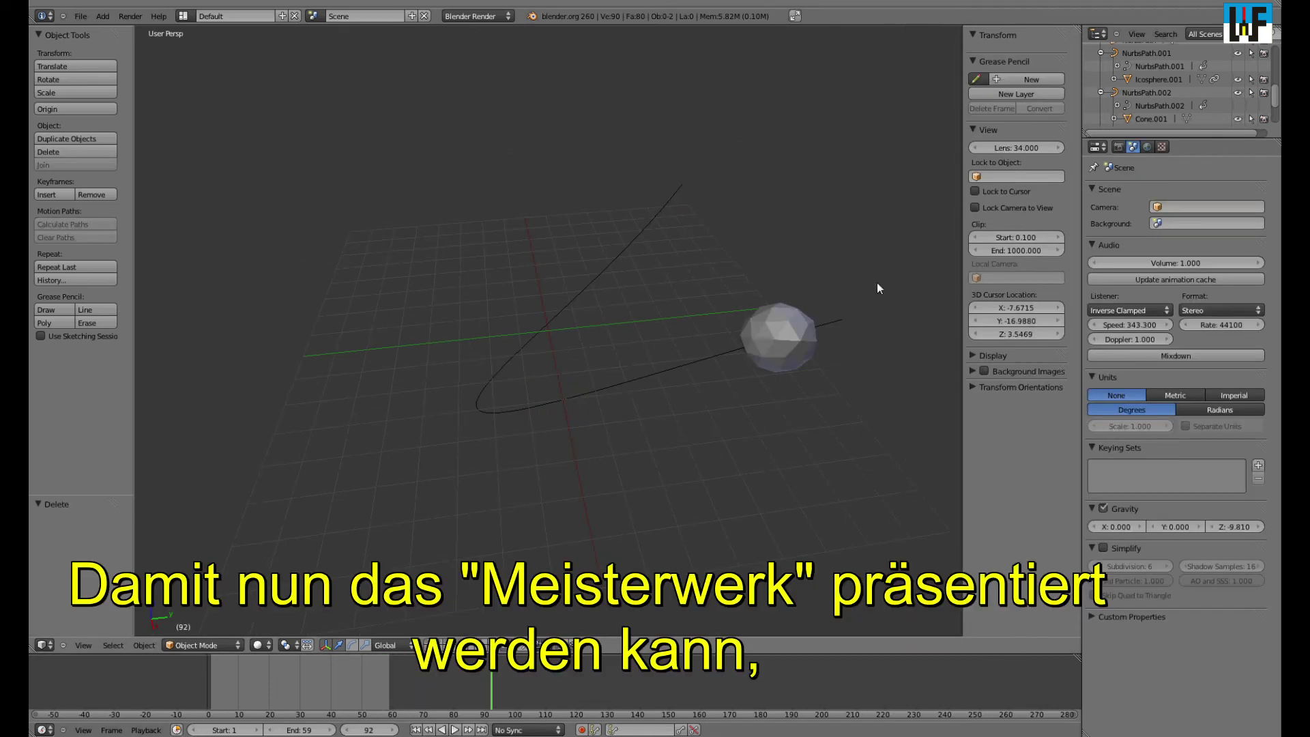
{"action": "left_click", "coordinate": [103, 18]}
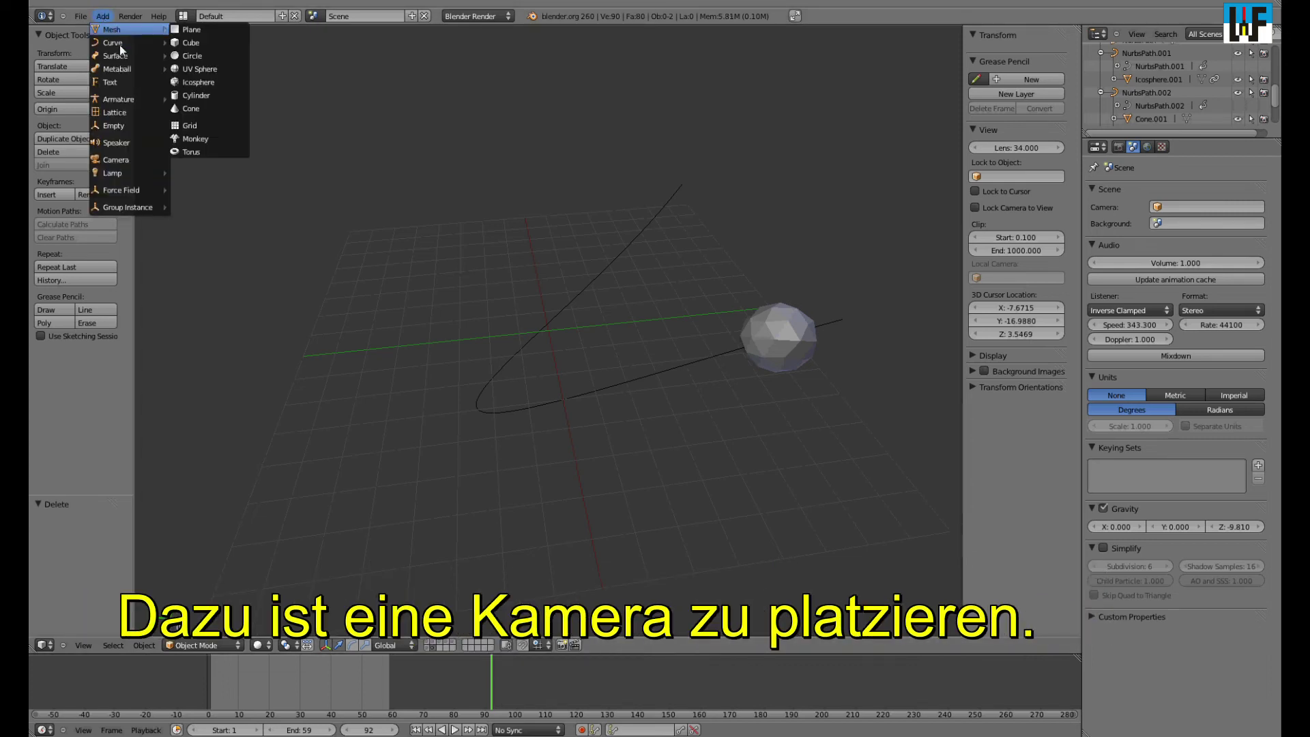
{"action": "mouse_move", "coordinate": [110, 102]}
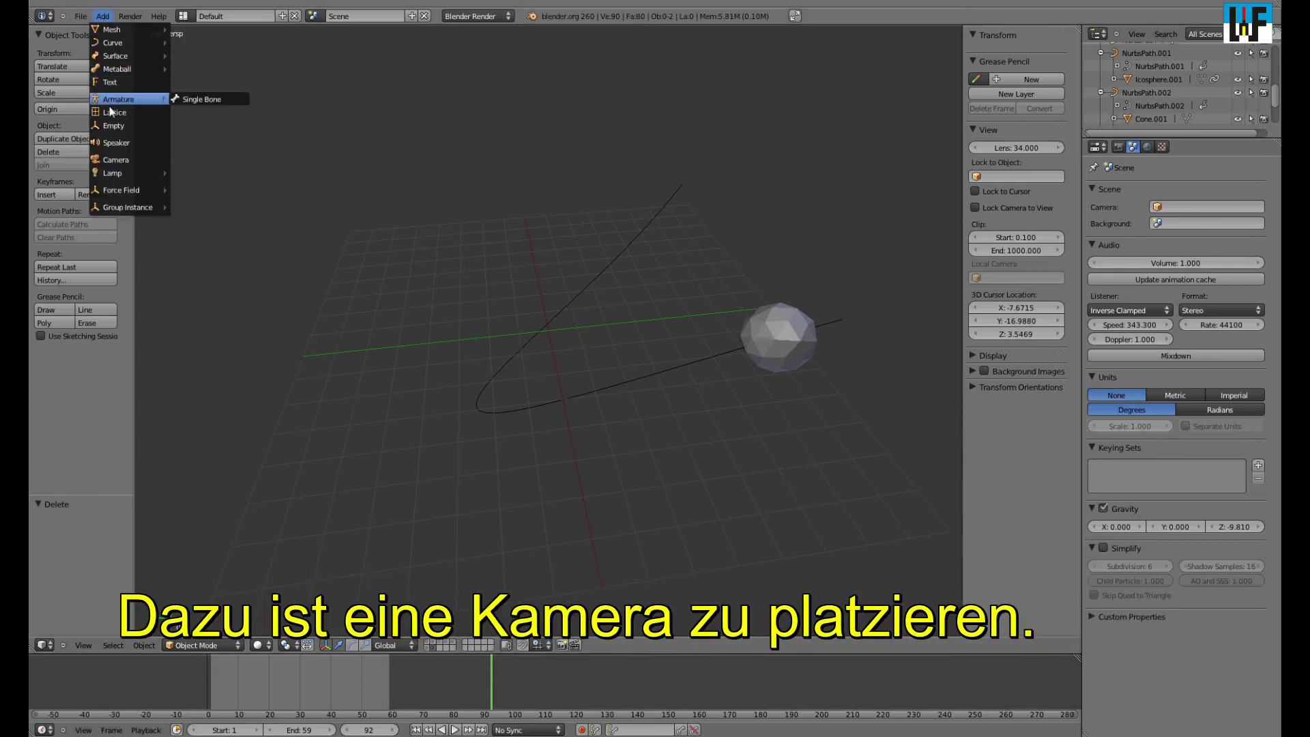
{"action": "left_click", "coordinate": [116, 160]}
{"action": "left_click", "coordinate": [353, 293]}
Move the new camera by about 4.28 in X, 8.70 in Y and -3.42 in Z, closer to the path
{"action": "scroll", "coordinate": [222, 236], "scroll_direction": "down", "scroll_amount": 2}
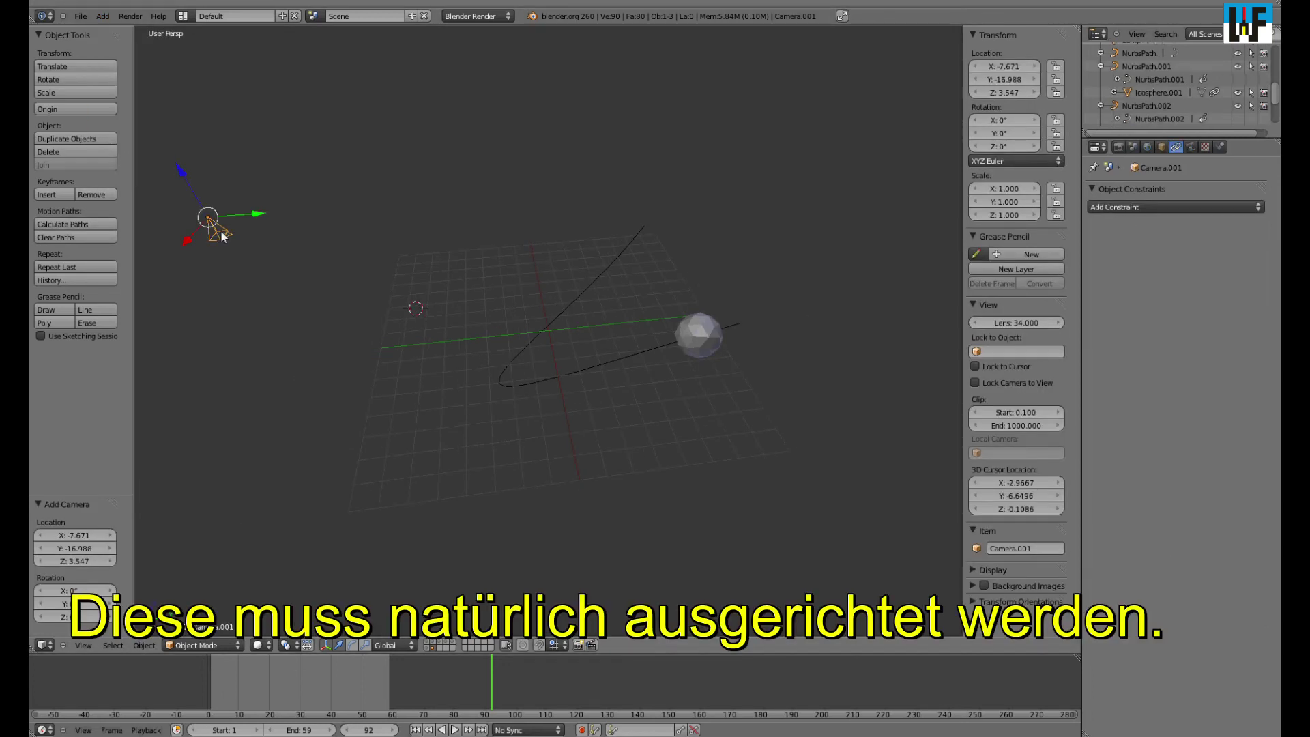
{"action": "left_click", "coordinate": [225, 235]}
{"action": "key", "text": "g"}
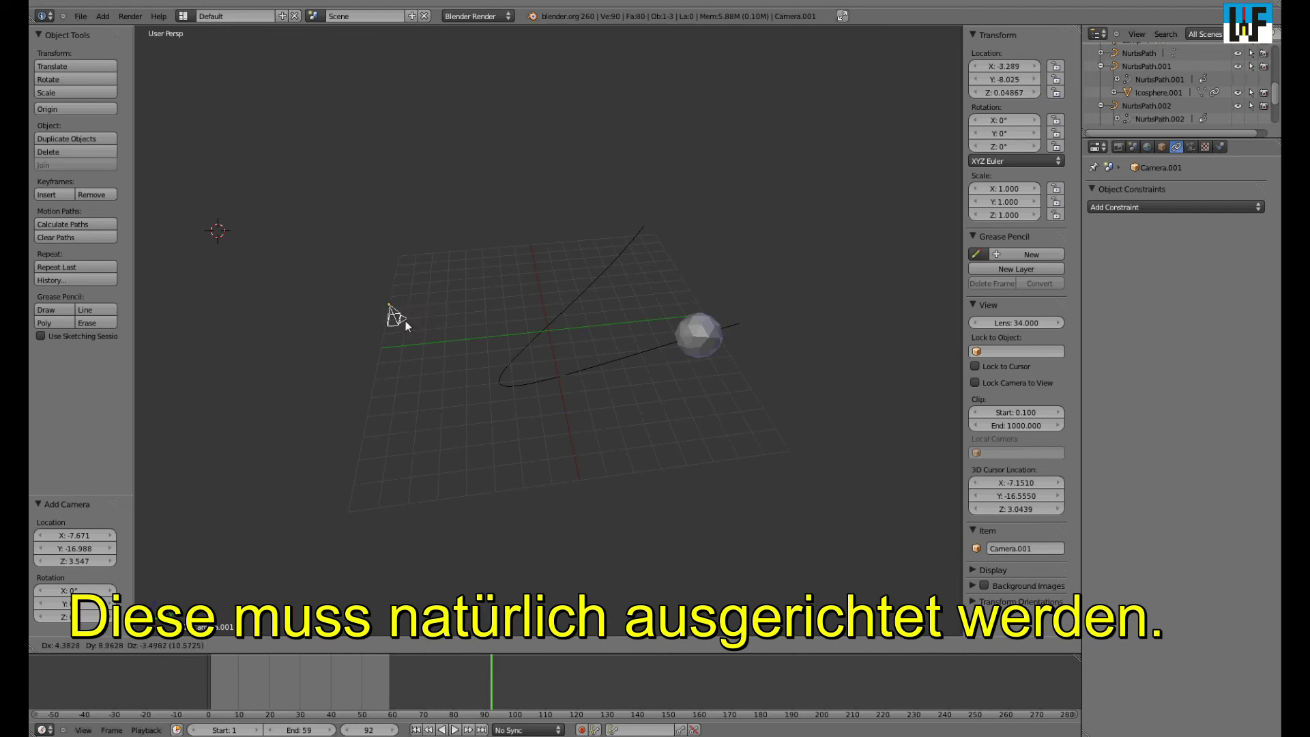
{"action": "left_click", "coordinate": [403, 320]}
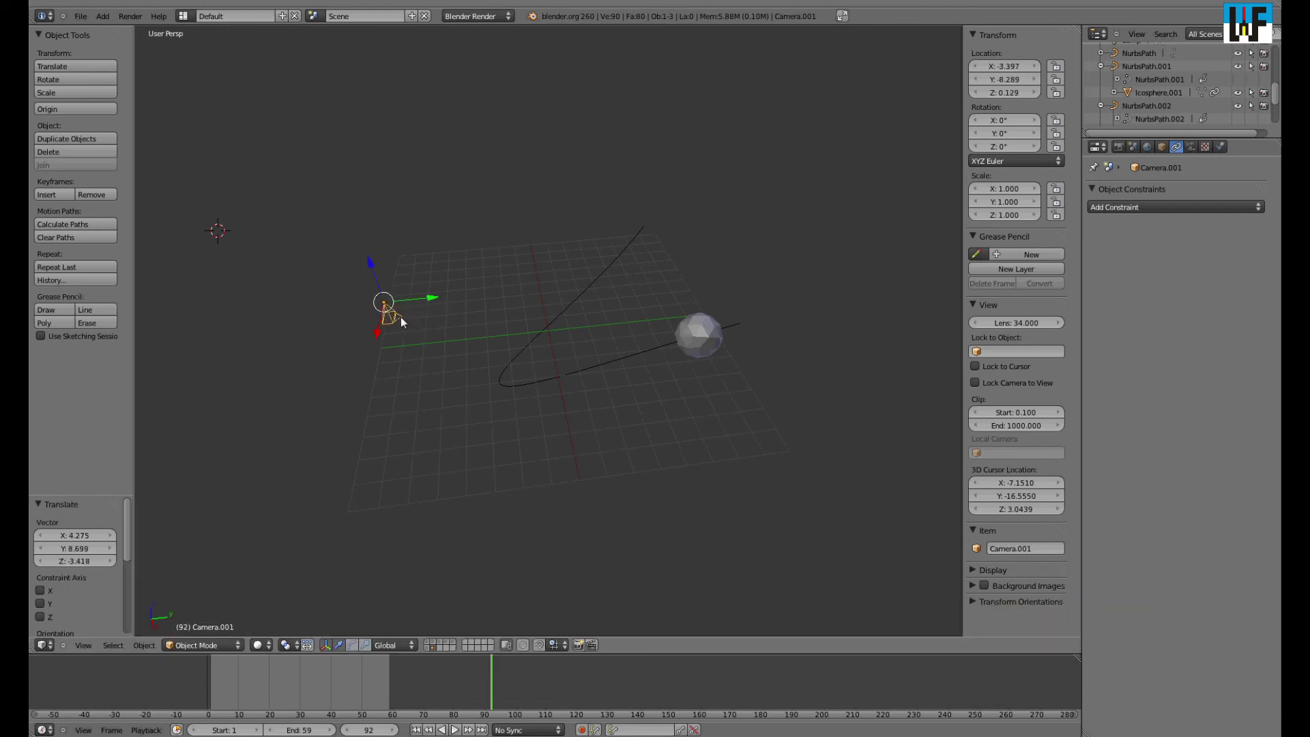
Rotate the camera towards the icosphere, to about 92.2° in X, -7.2° in Y and -34.3° in Z, and look through it
{"action": "key", "text": "r"}
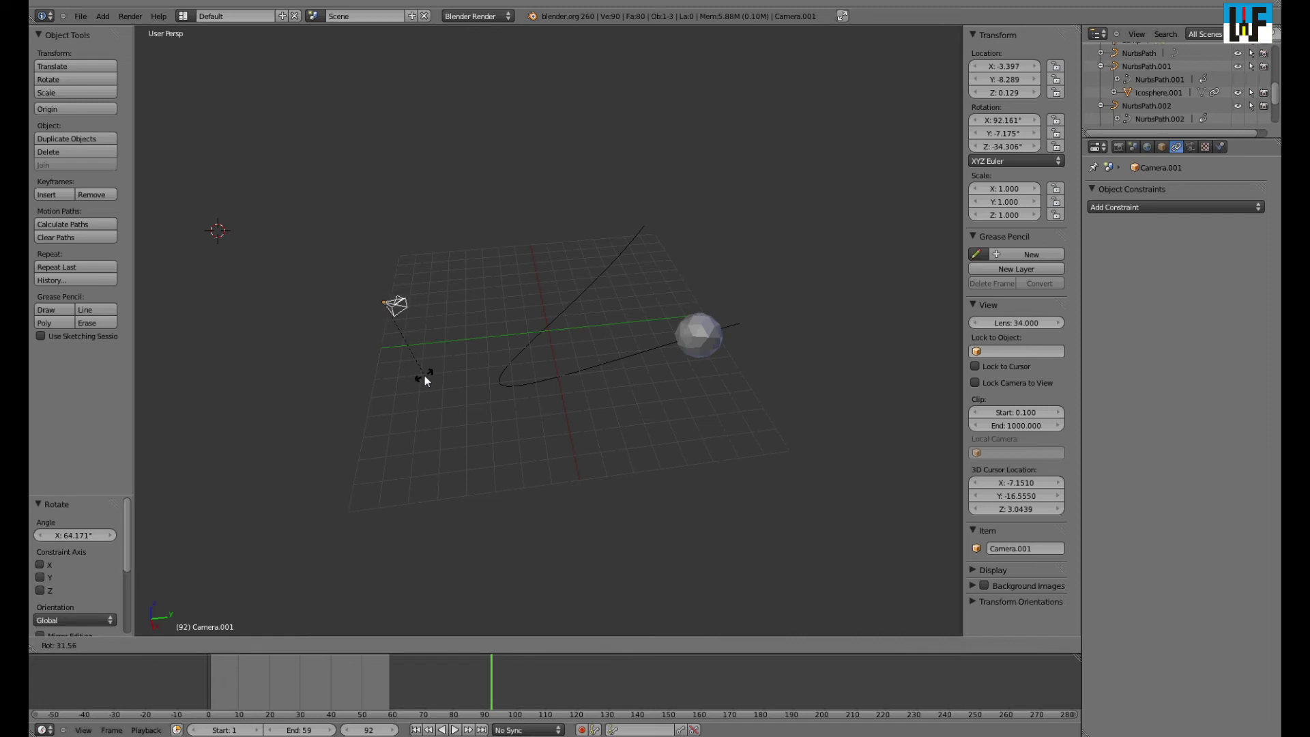
{"action": "left_click", "coordinate": [424, 376]}
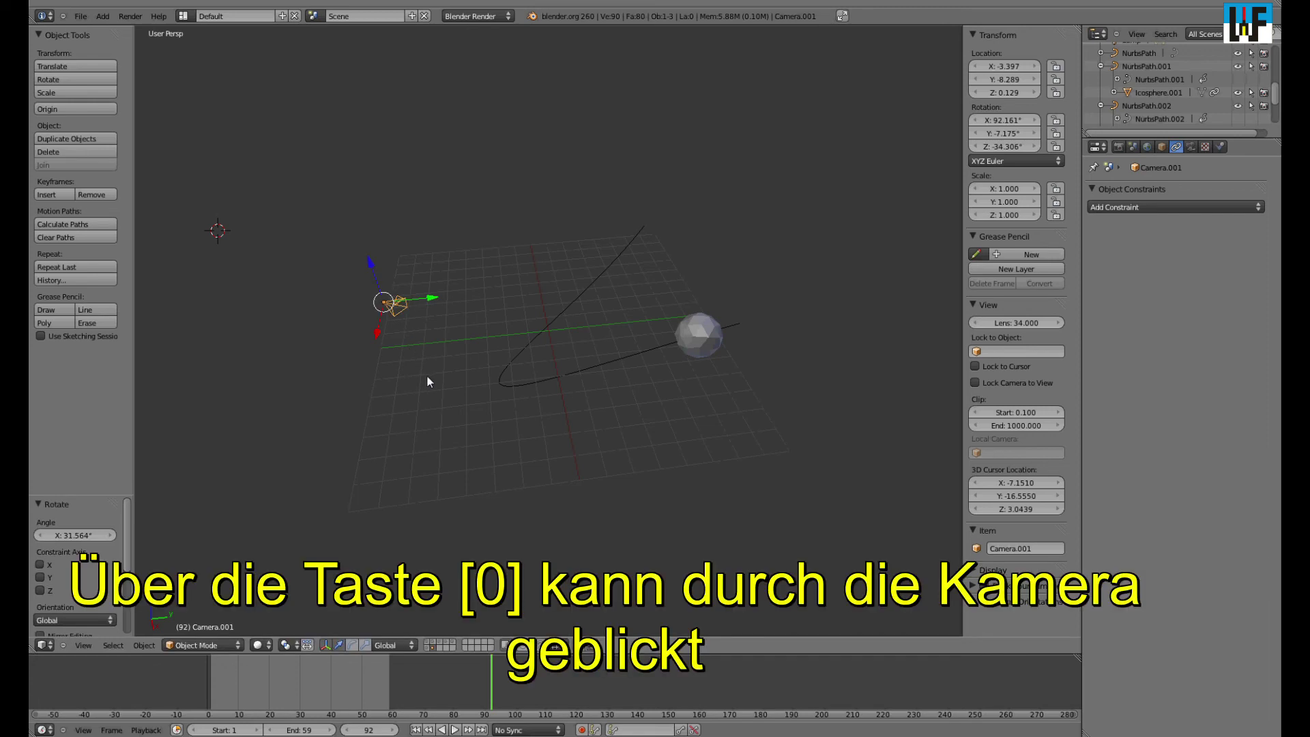
{"action": "key", "text": "KP_0"}
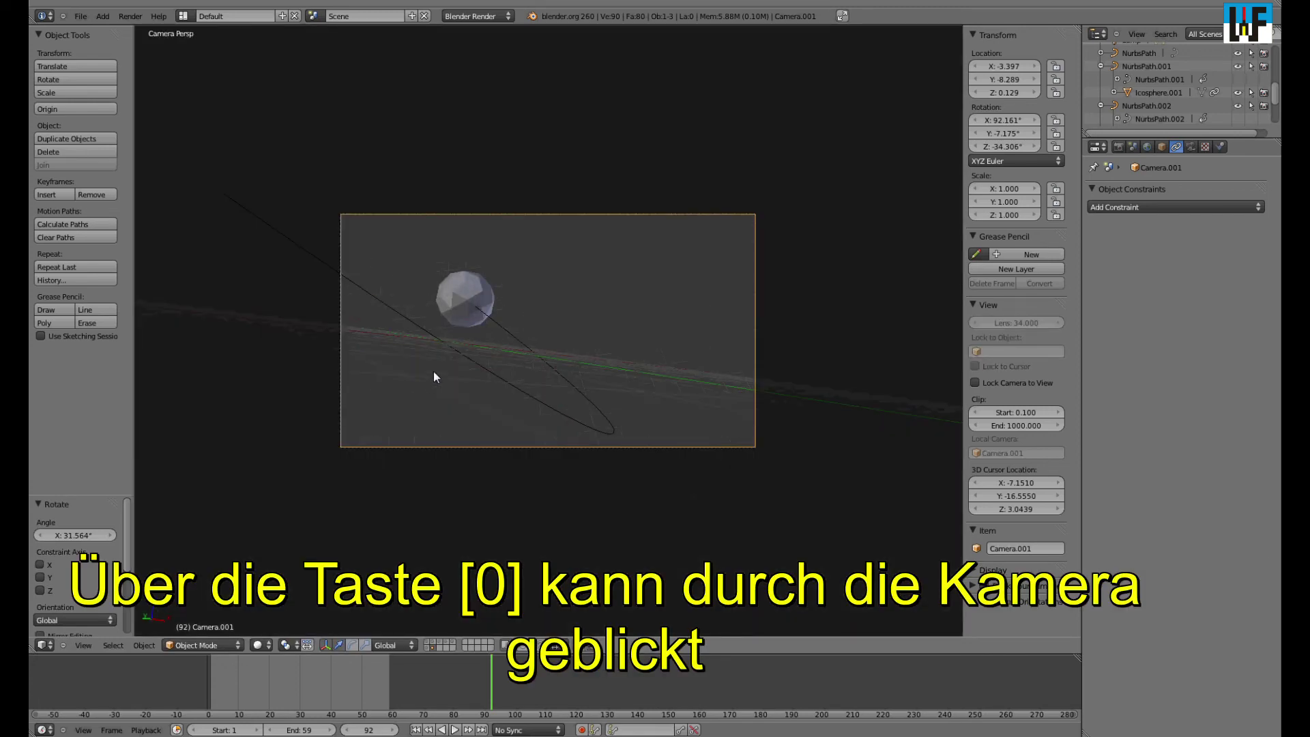
Move the camera by about -1.71 in X, 1.16 in Y and -0.09 in Z to frame the icosphere, scrubbing the animation to check
{"action": "left_click_drag", "start_coordinate": [492, 677], "coordinate": [289, 708]}
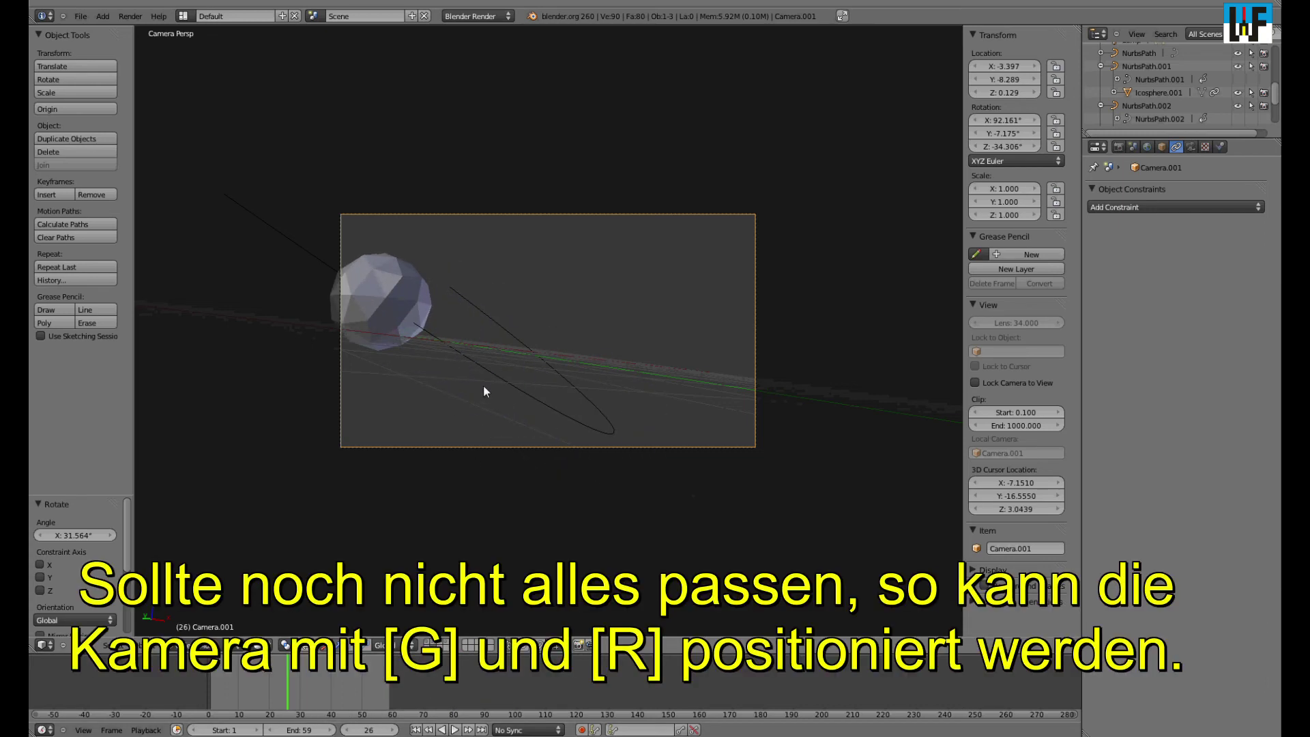
{"action": "key", "text": "g"}
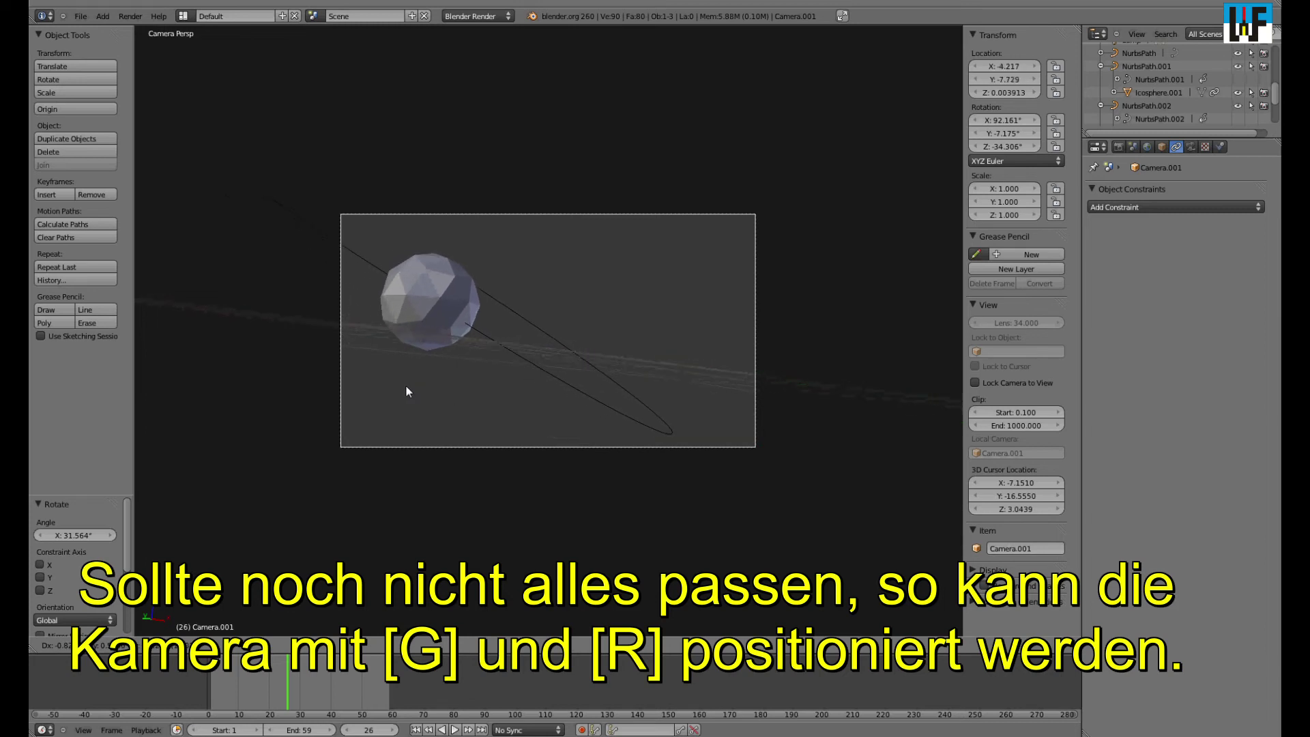
{"action": "left_click", "coordinate": [328, 372]}
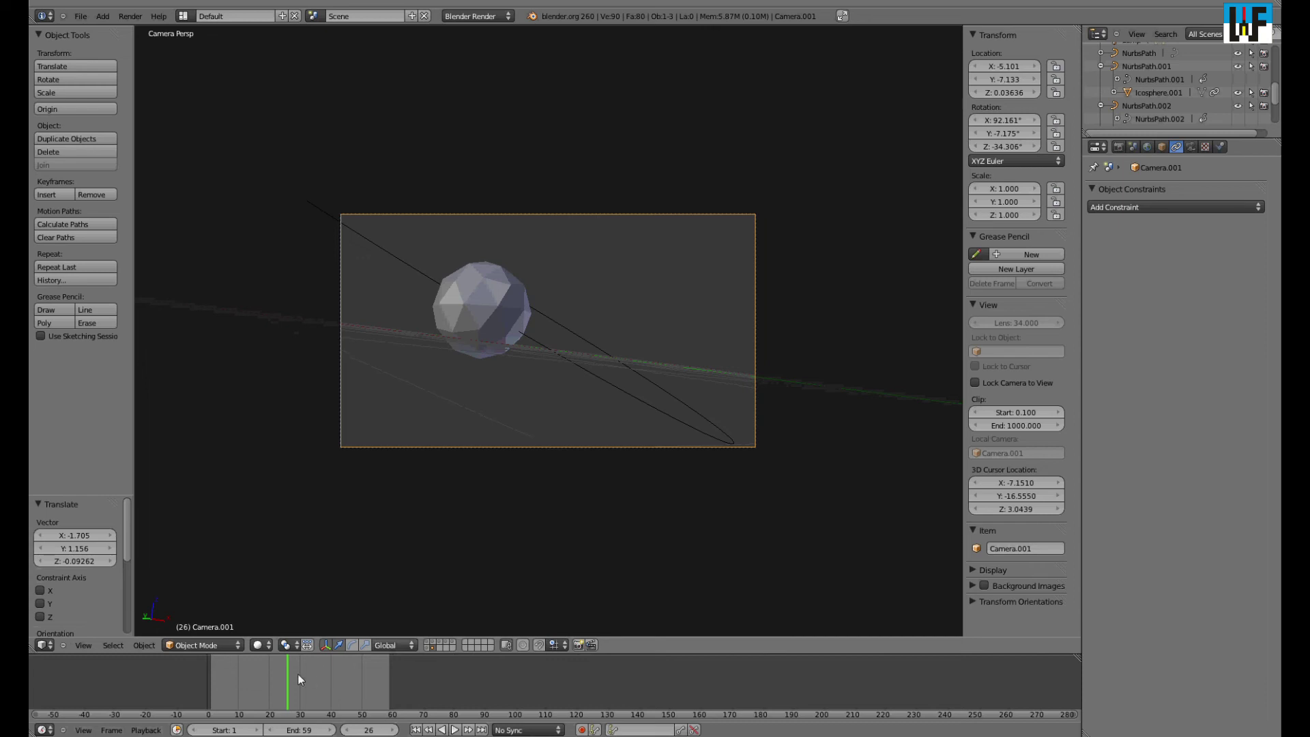
{"action": "left_click_drag", "start_coordinate": [288, 681], "coordinate": [249, 665]}
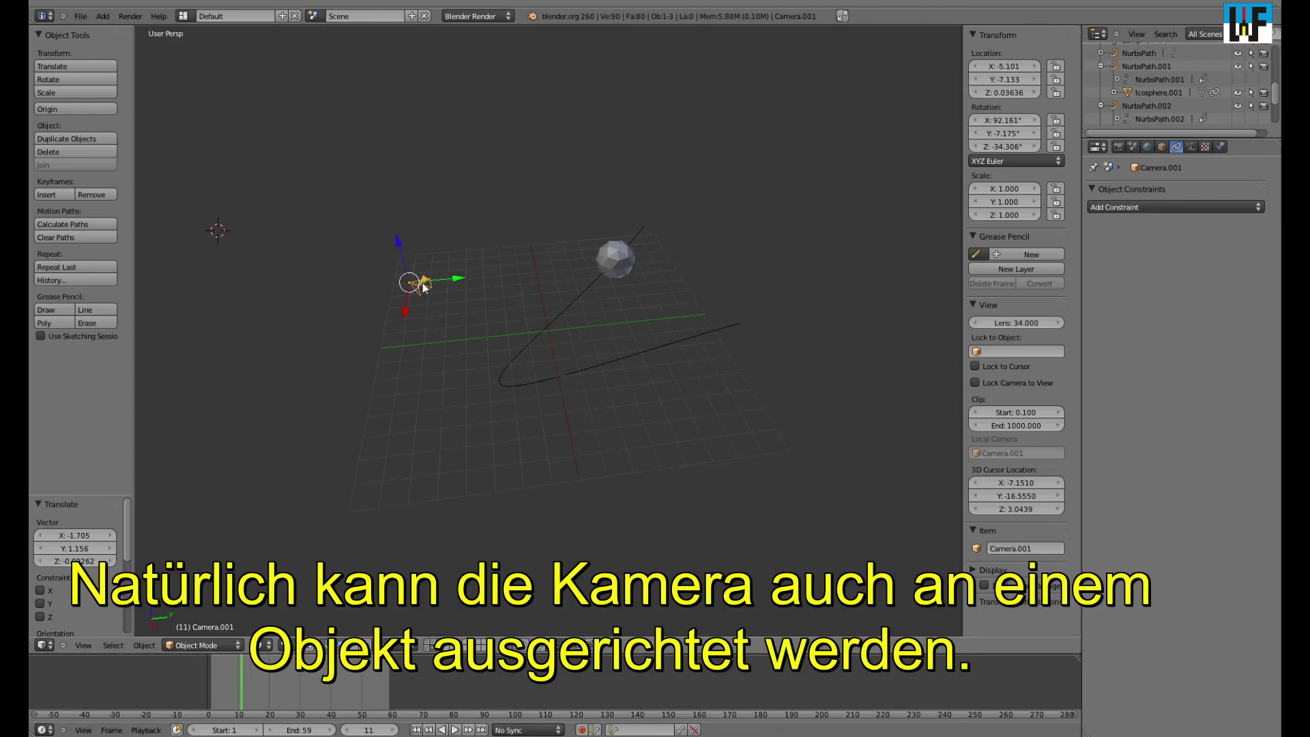
Parent the camera to the icosphere with the Object option, and check the animation through the camera
{"action": "right_click", "coordinate": [613, 250], "text": "shift"}
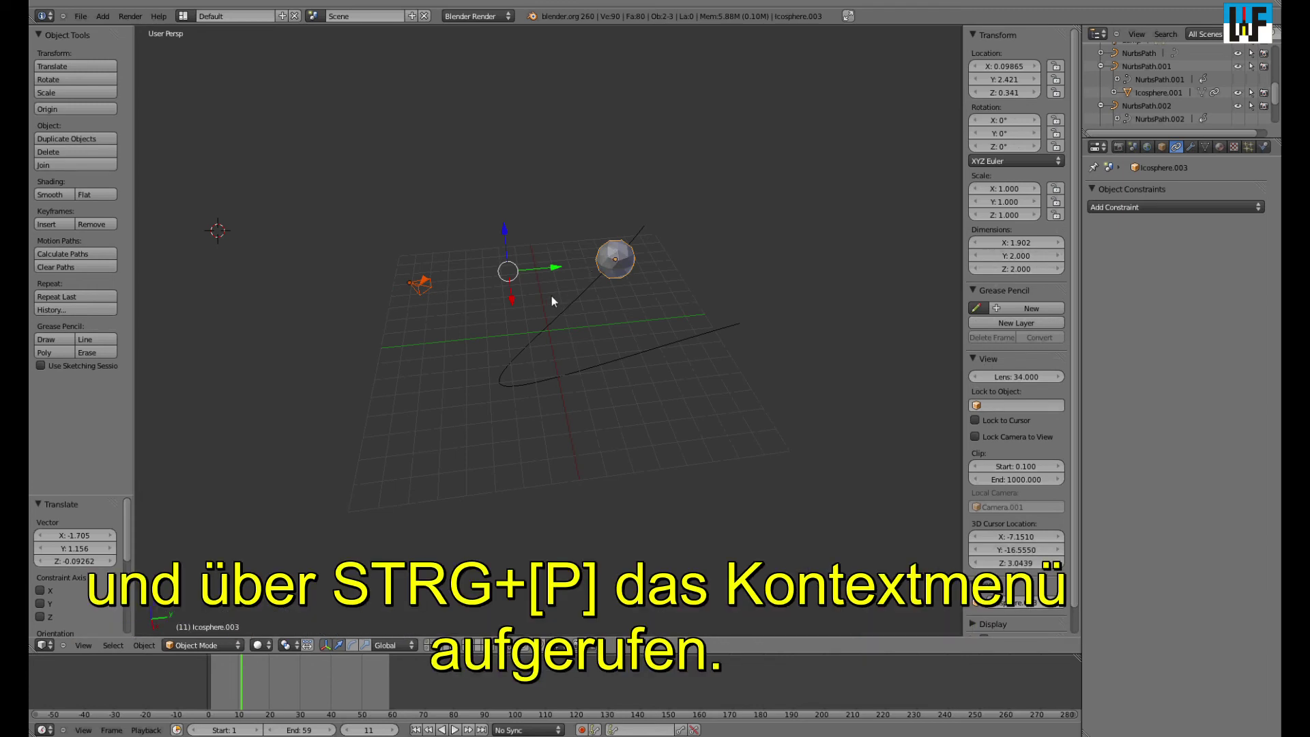
{"action": "key", "text": "ctrl+p"}
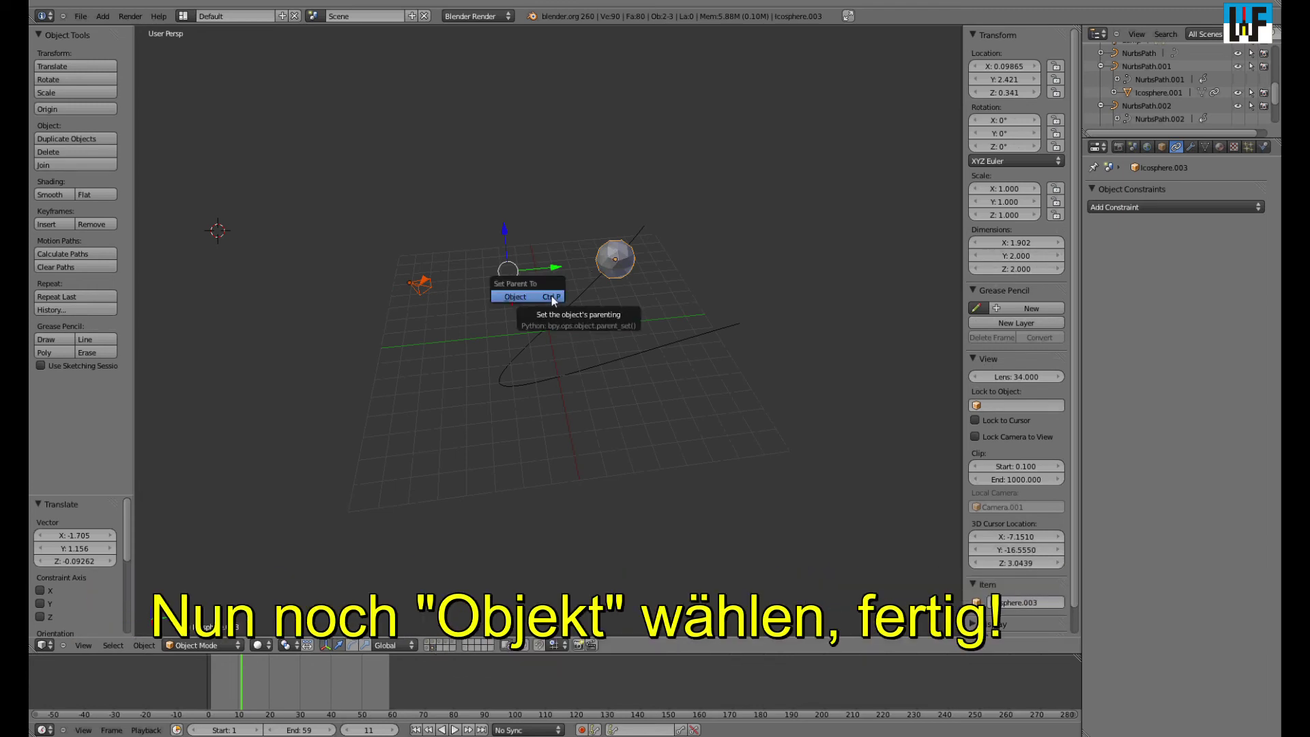
{"action": "left_click", "coordinate": [533, 301]}
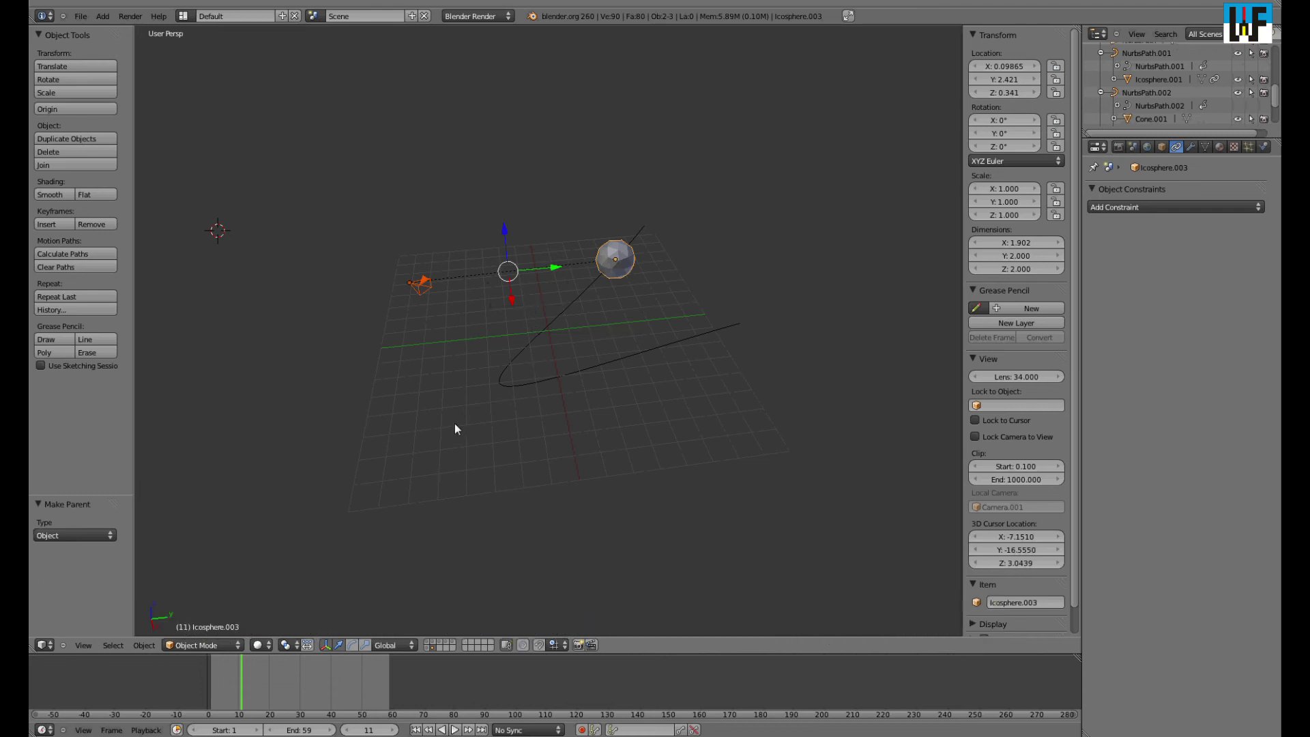
{"action": "key", "text": "KP_0"}
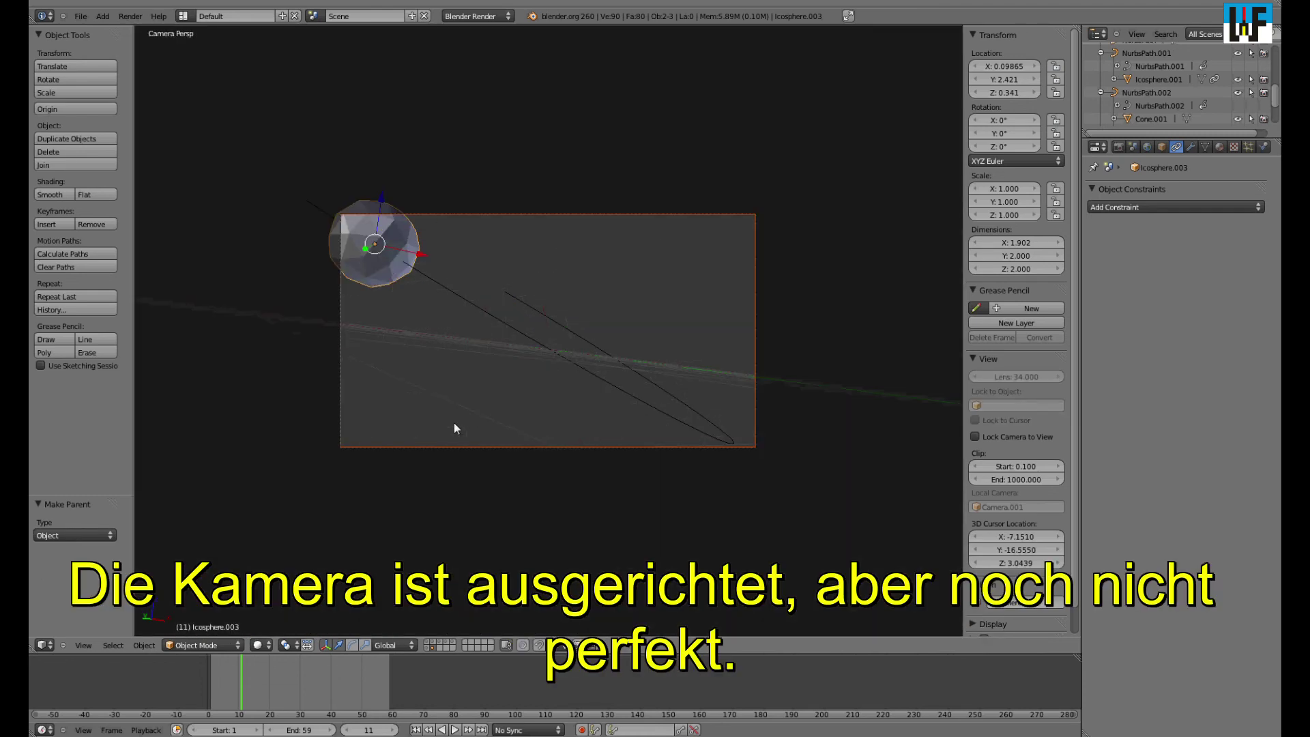
{"action": "left_click_drag", "start_coordinate": [242, 690], "coordinate": [295, 698]}
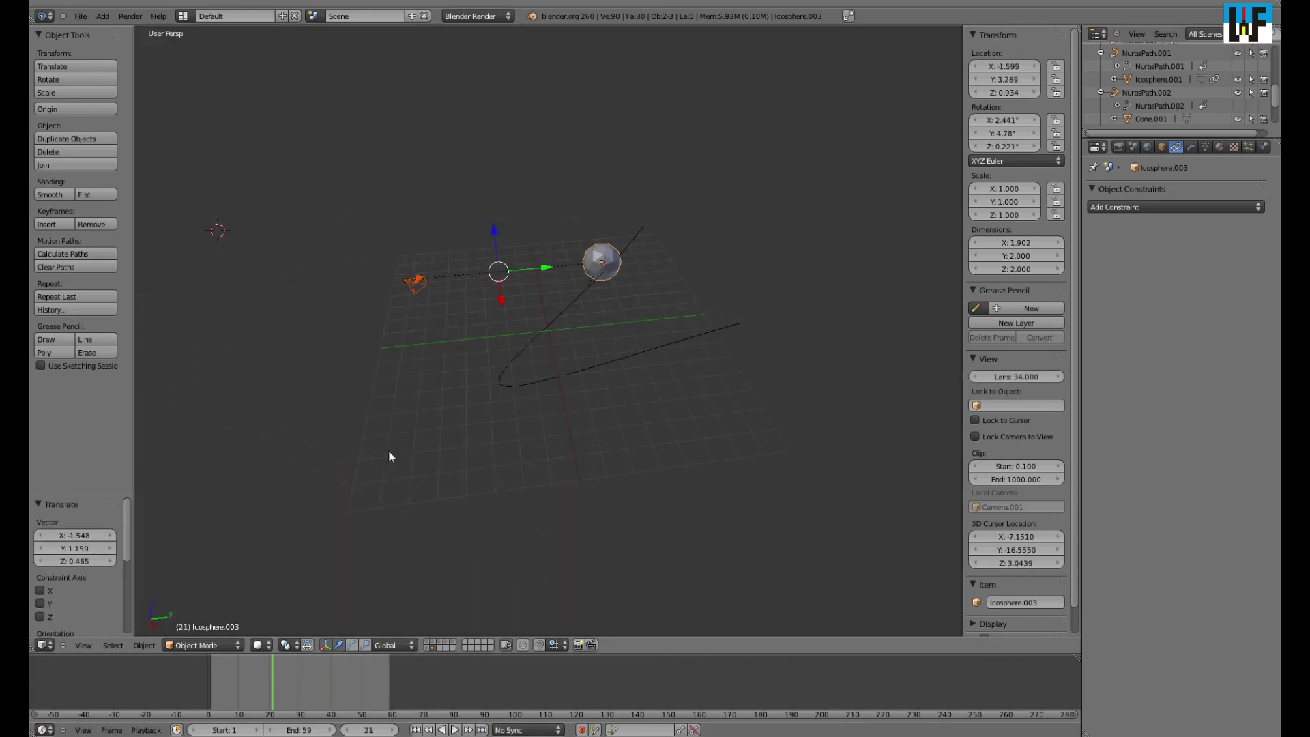
Rotate only the camera by about -19.2° to fine-tune its aim, and scrub the animation in camera view
{"action": "right_click", "coordinate": [415, 292]}
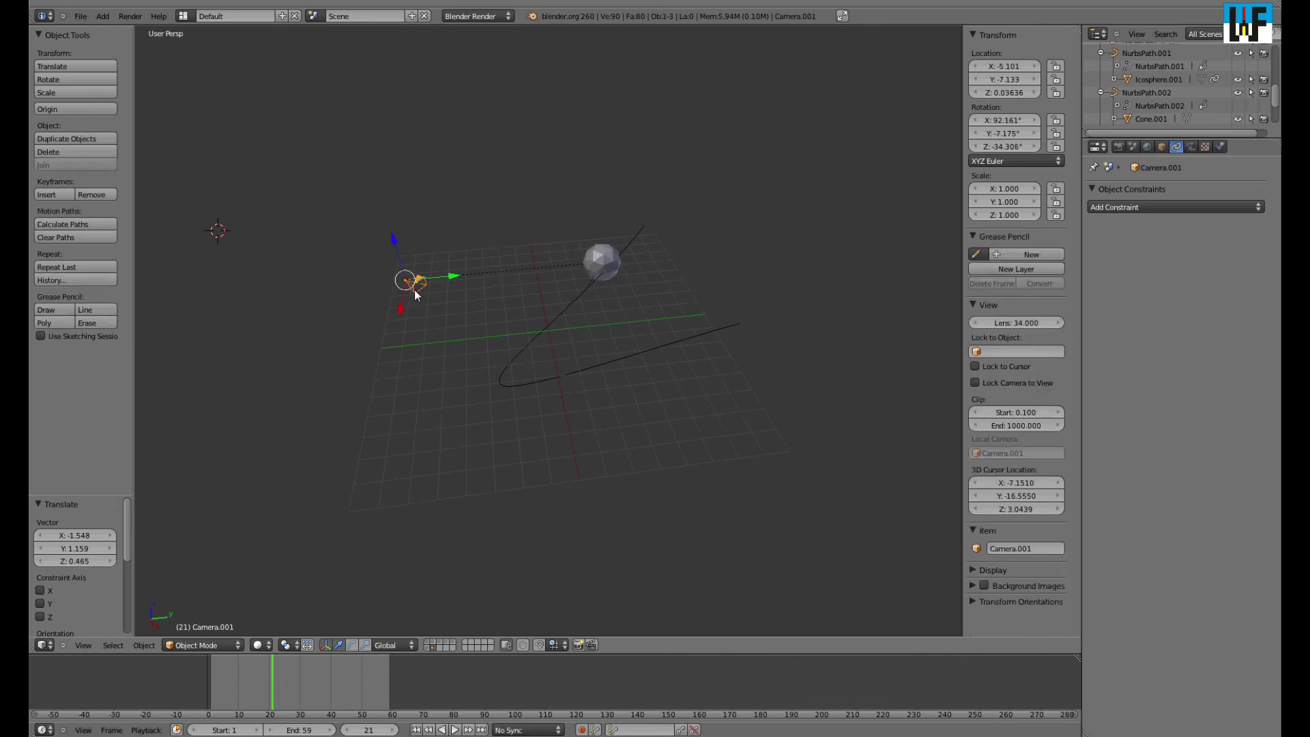
{"action": "key", "text": "r"}
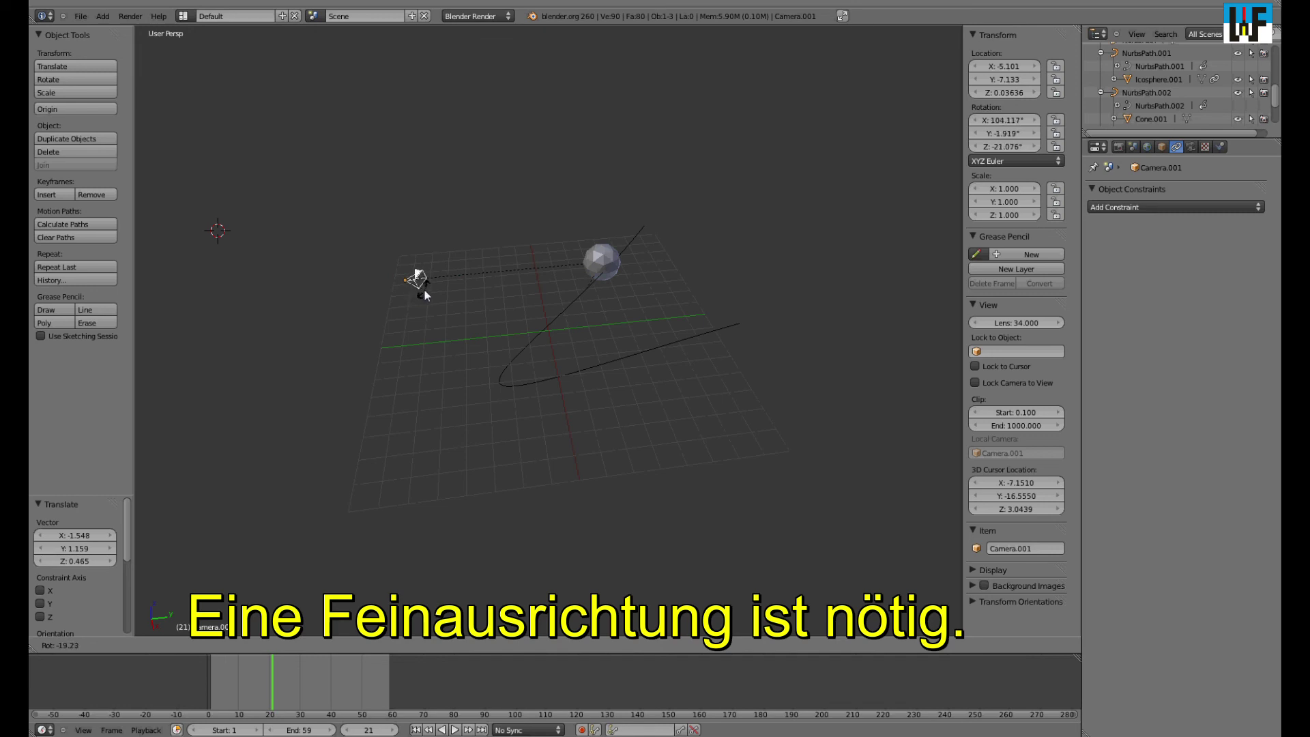
{"action": "left_click", "coordinate": [425, 294]}
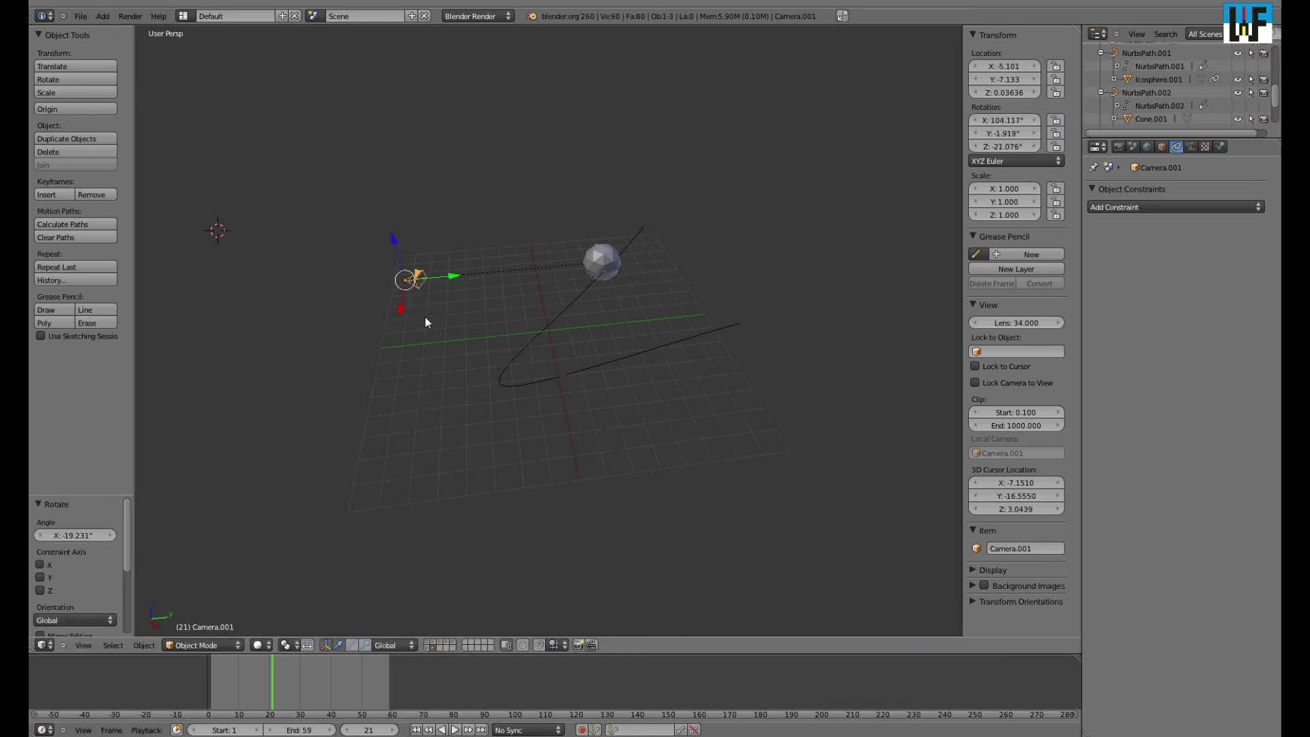
{"action": "key", "text": "KP_0"}
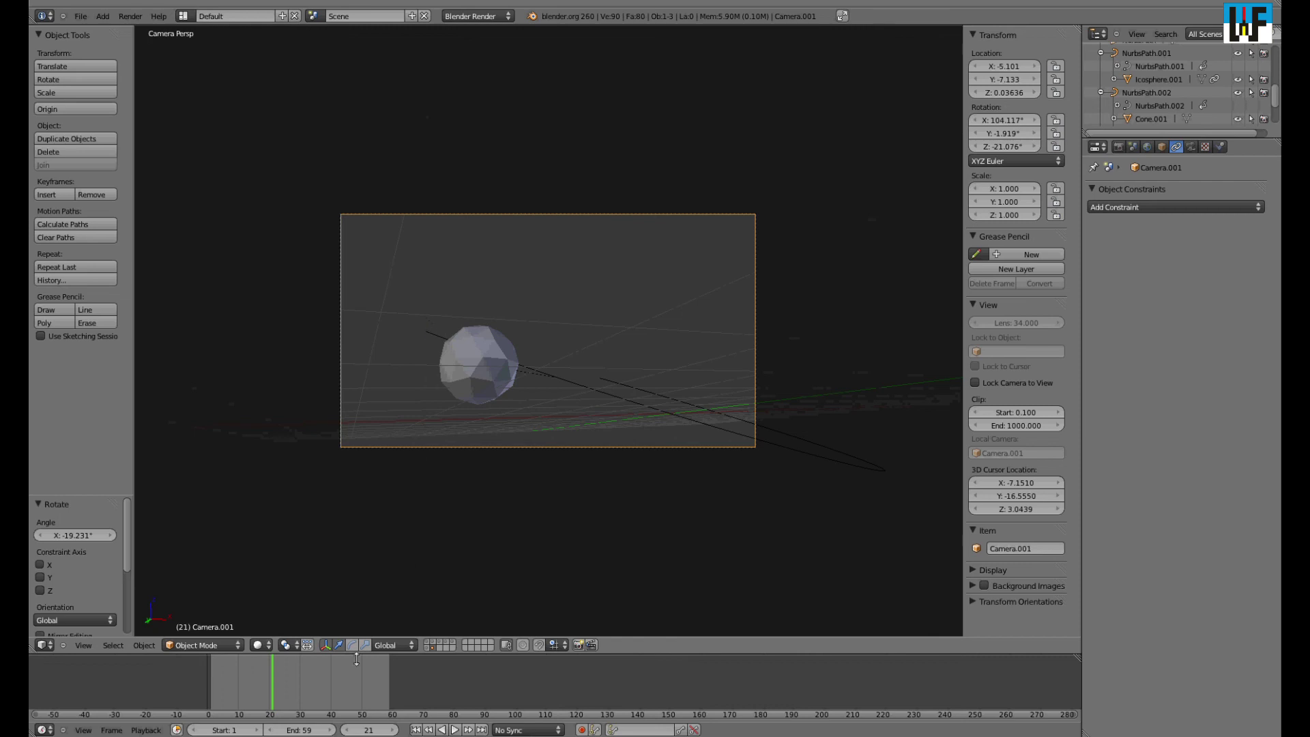
{"action": "mouse_move", "coordinate": [275, 686]}
{"action": "left_mouse_down"}
{"action": "mouse_move", "coordinate": [535, 732]}
{"action": "mouse_move", "coordinate": [238, 712]}
{"action": "mouse_move", "coordinate": [420, 714]}
{"action": "mouse_move", "coordinate": [509, 732]}
{"action": "mouse_move", "coordinate": [262, 732]}
{"action": "left_mouse_up"}
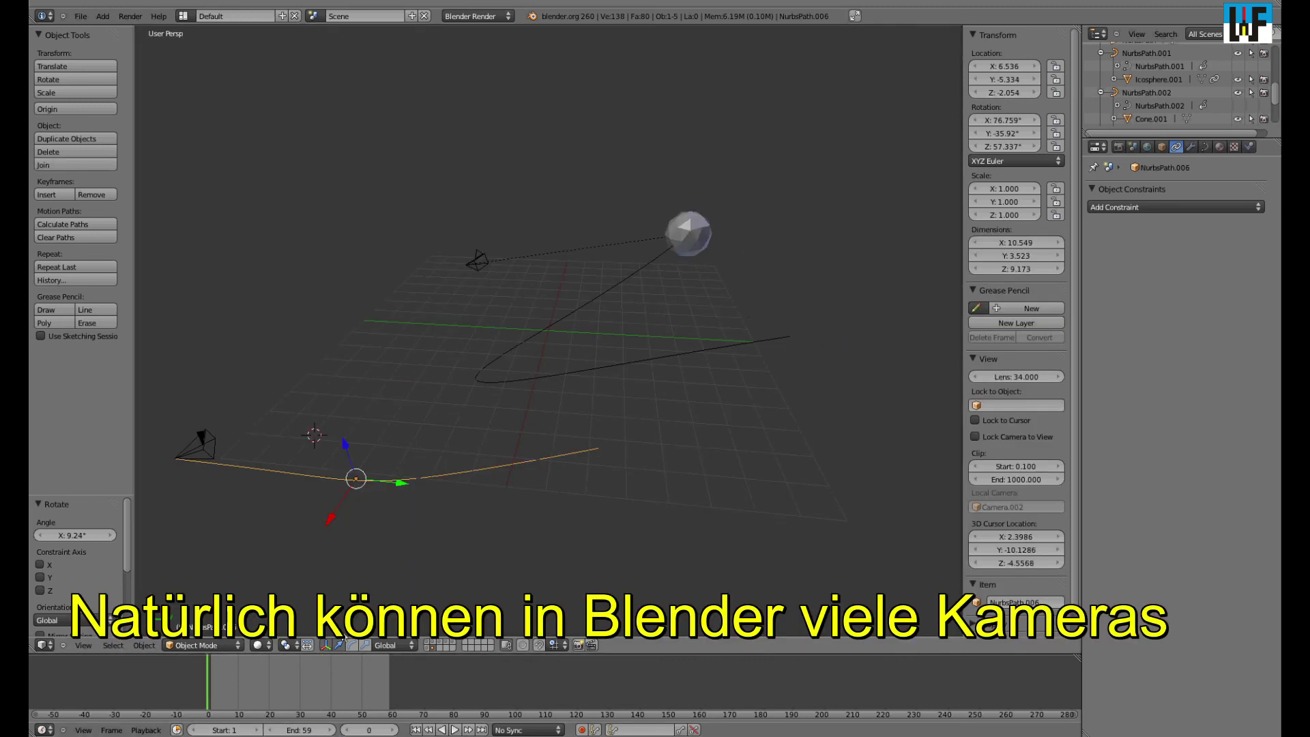
Scrub the animation in the normal view and through the second camera that sits on its own path
{"action": "mouse_move", "coordinate": [207, 691]}
{"action": "left_mouse_down"}
{"action": "mouse_move", "coordinate": [511, 696]}
{"action": "mouse_move", "coordinate": [202, 677]}
{"action": "left_mouse_up"}
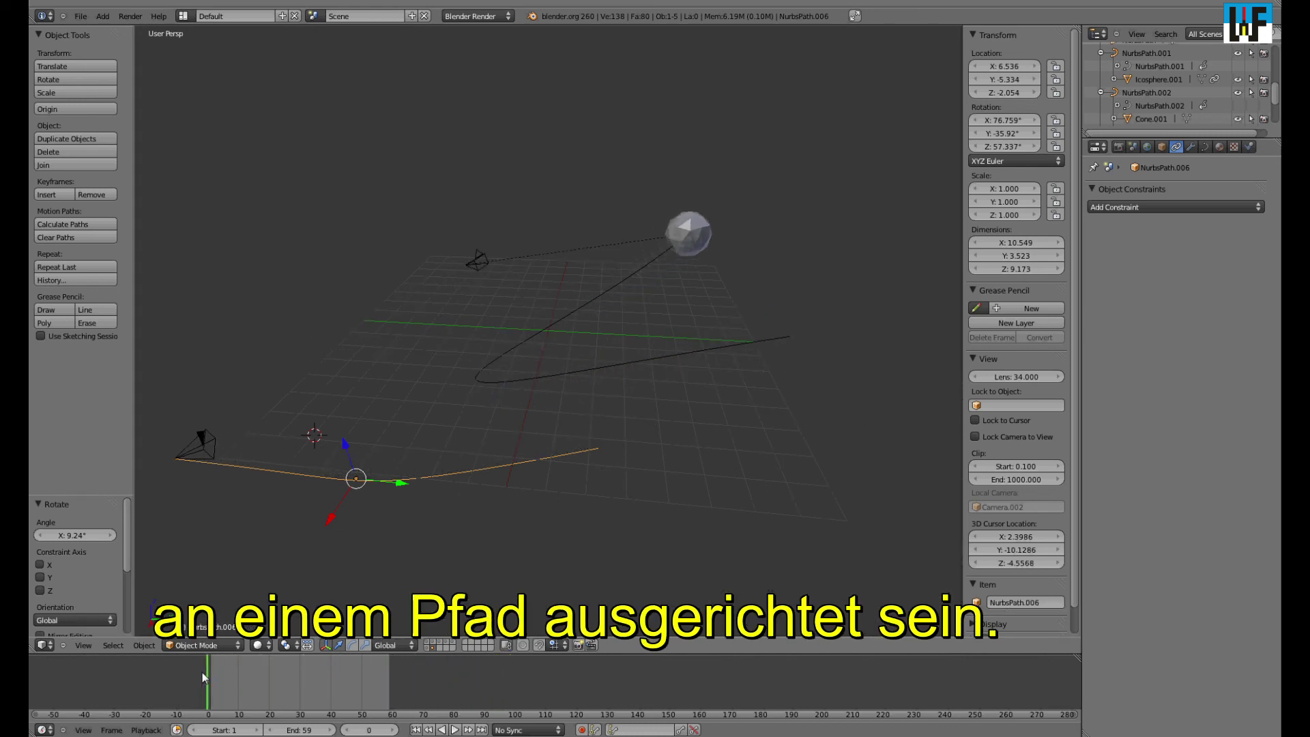
{"action": "key", "text": "KP_0"}
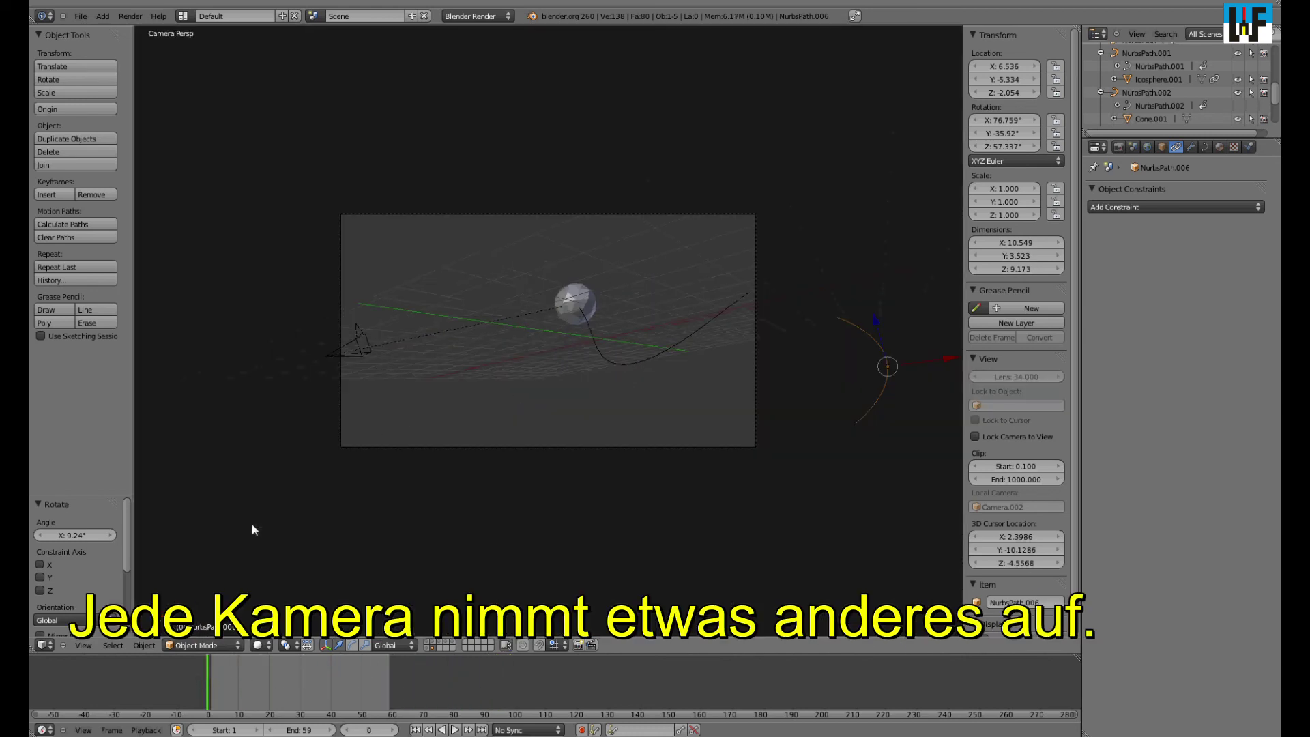
{"action": "mouse_move", "coordinate": [206, 696]}
{"action": "left_mouse_down"}
{"action": "mouse_move", "coordinate": [531, 666]}
{"action": "mouse_move", "coordinate": [198, 676]}
{"action": "left_mouse_up"}
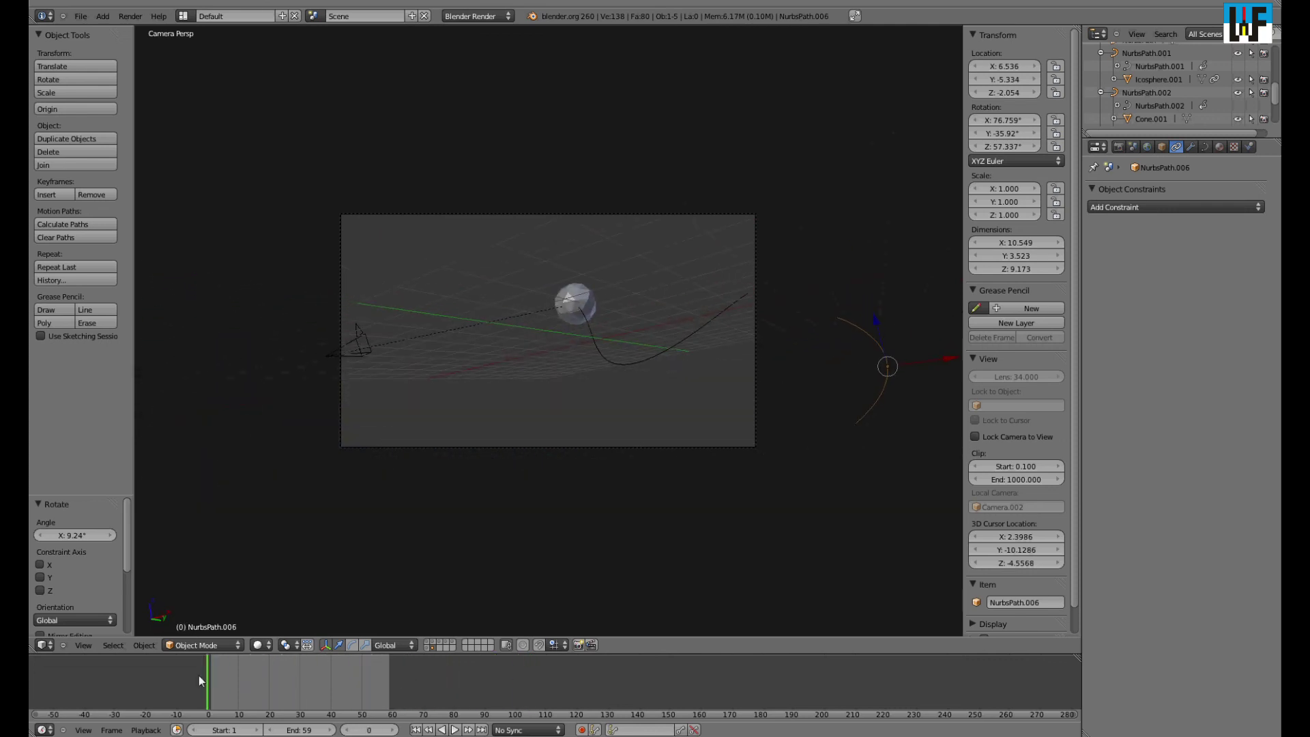
{"action": "key", "text": "KP_0"}
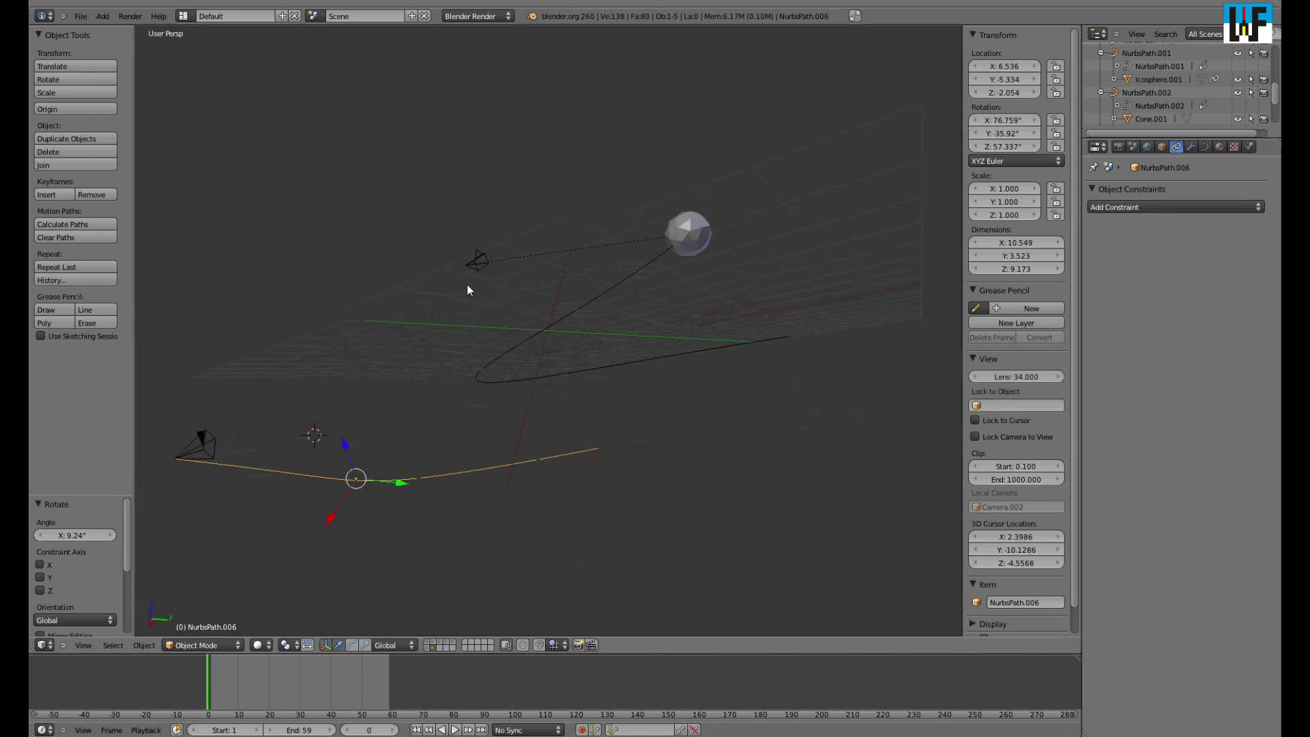
Make the camera parented to the icosphere the active camera, and scrub the animation through it
{"action": "right_click", "coordinate": [482, 264]}
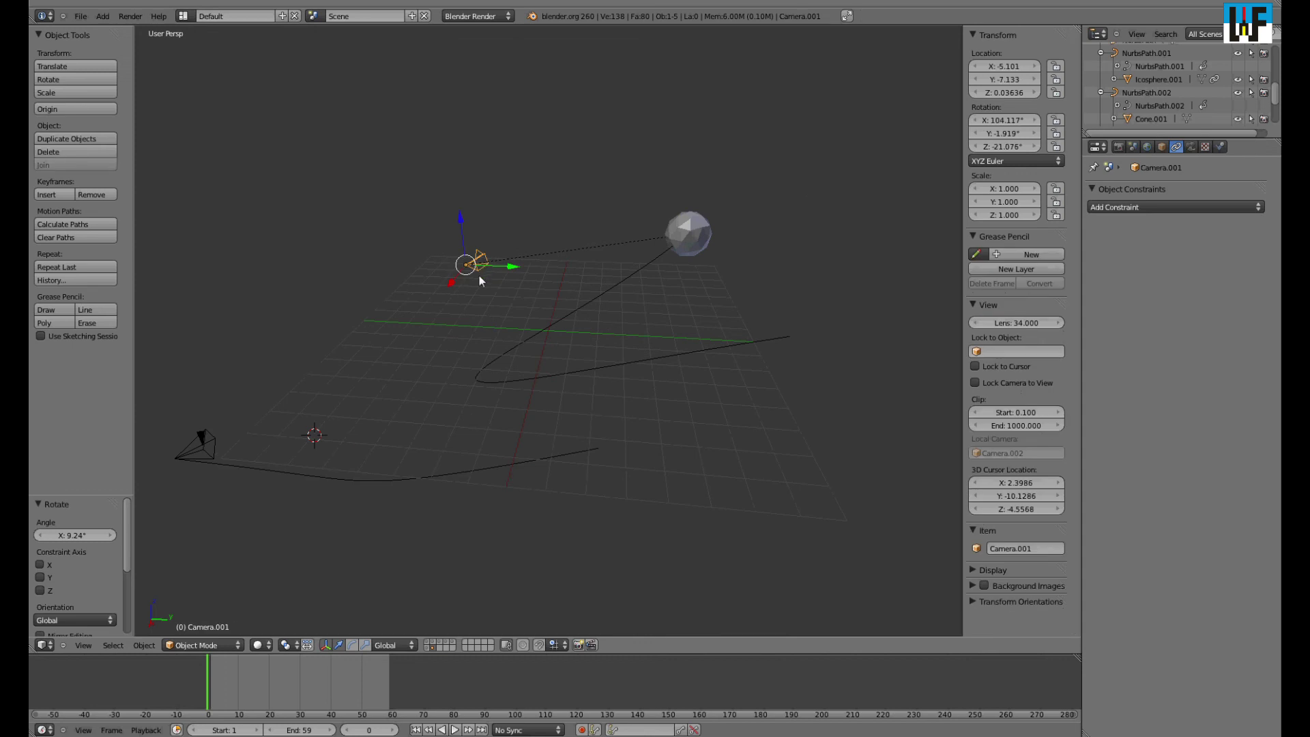
{"action": "key", "text": "ctrl+KP_0"}
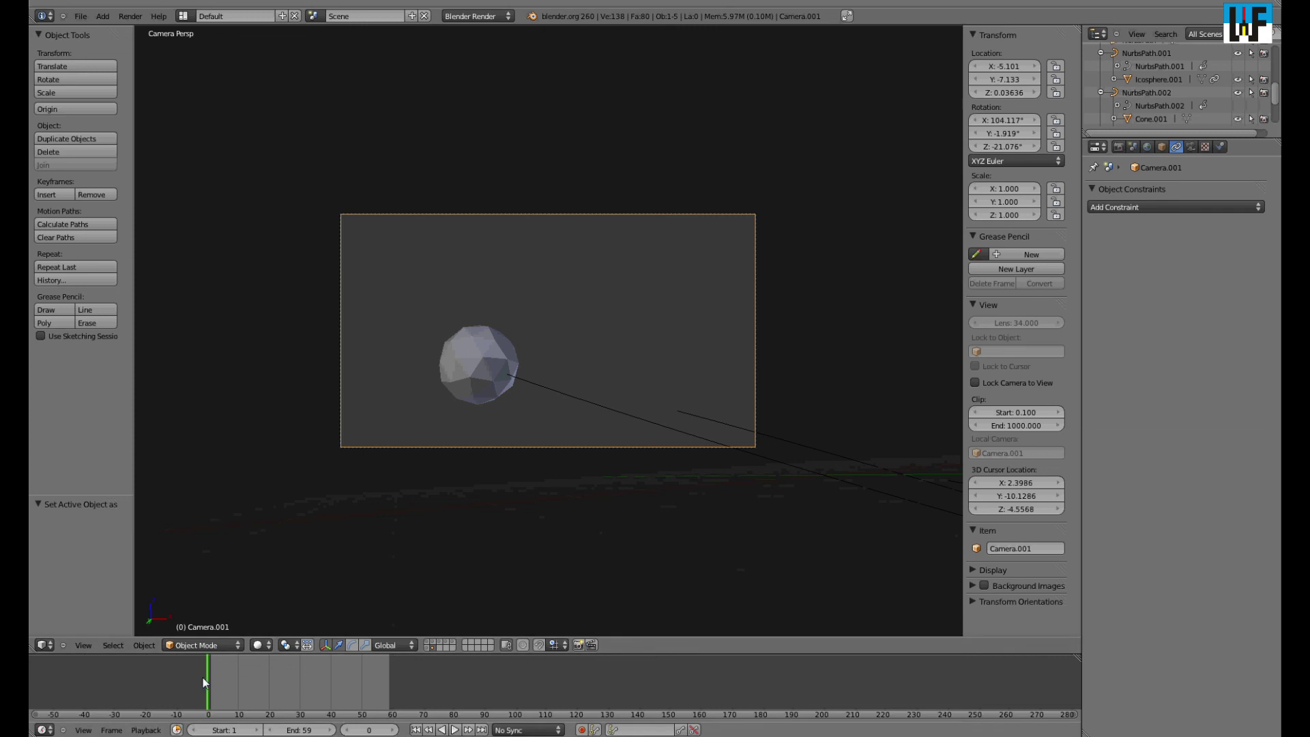
{"action": "mouse_move", "coordinate": [232, 684]}
{"action": "left_mouse_down"}
{"action": "mouse_move", "coordinate": [514, 710]}
{"action": "mouse_move", "coordinate": [215, 680]}
{"action": "left_mouse_up"}
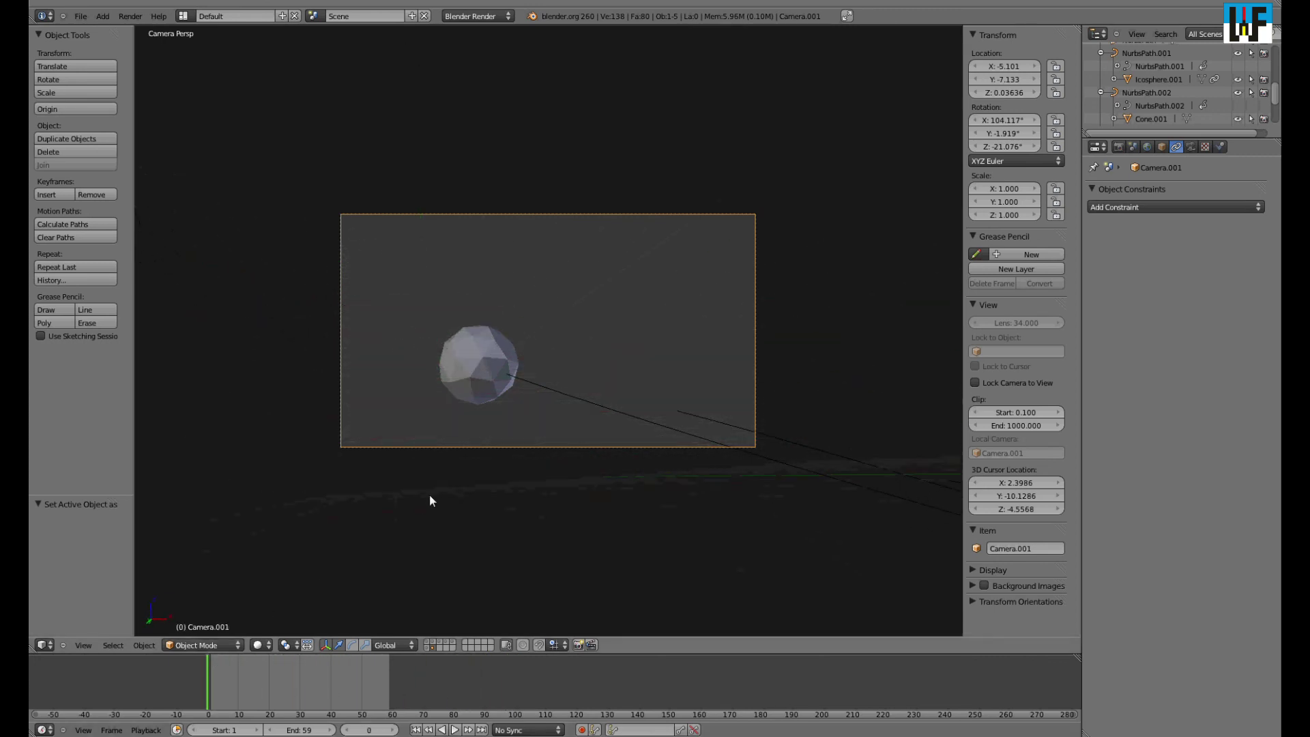
{"action": "key", "text": "KP_0"}
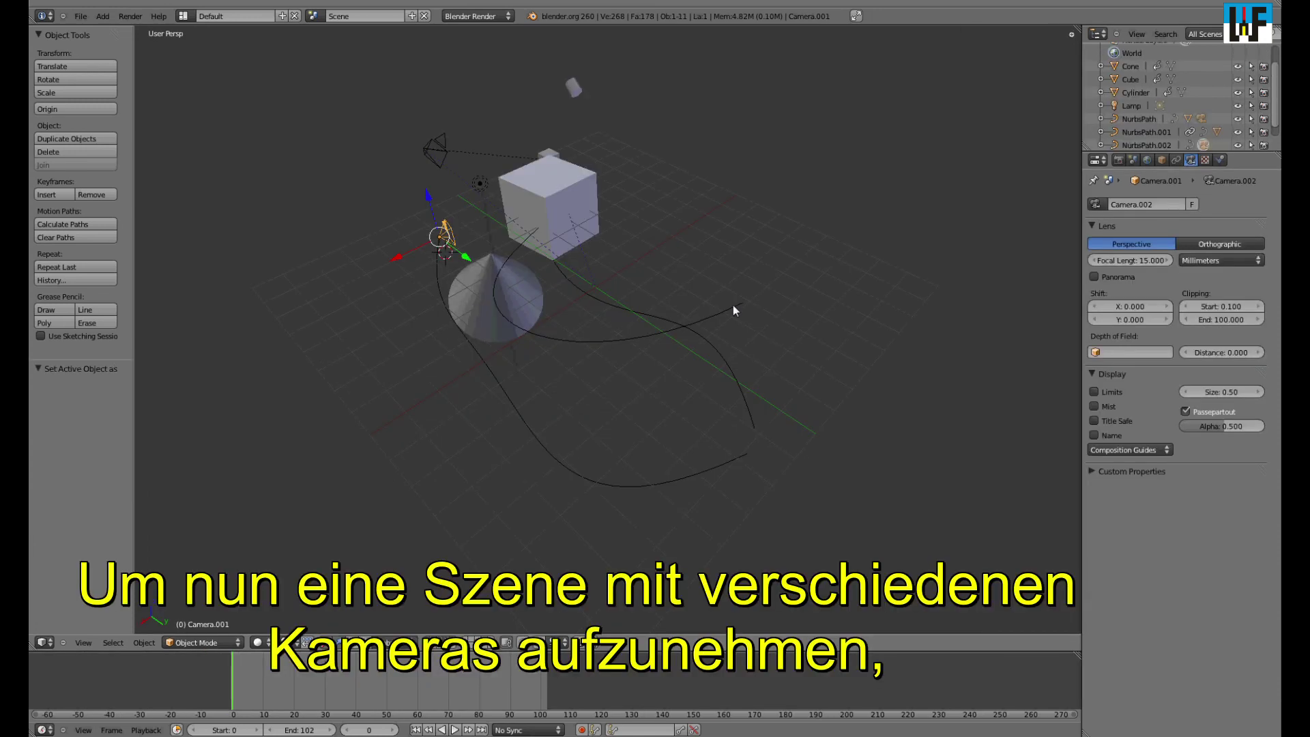
Apply the DVCPRO HD 1080p render preset and start rendering the animation as an MPEG film
{"action": "left_click", "coordinate": [1119, 161]}
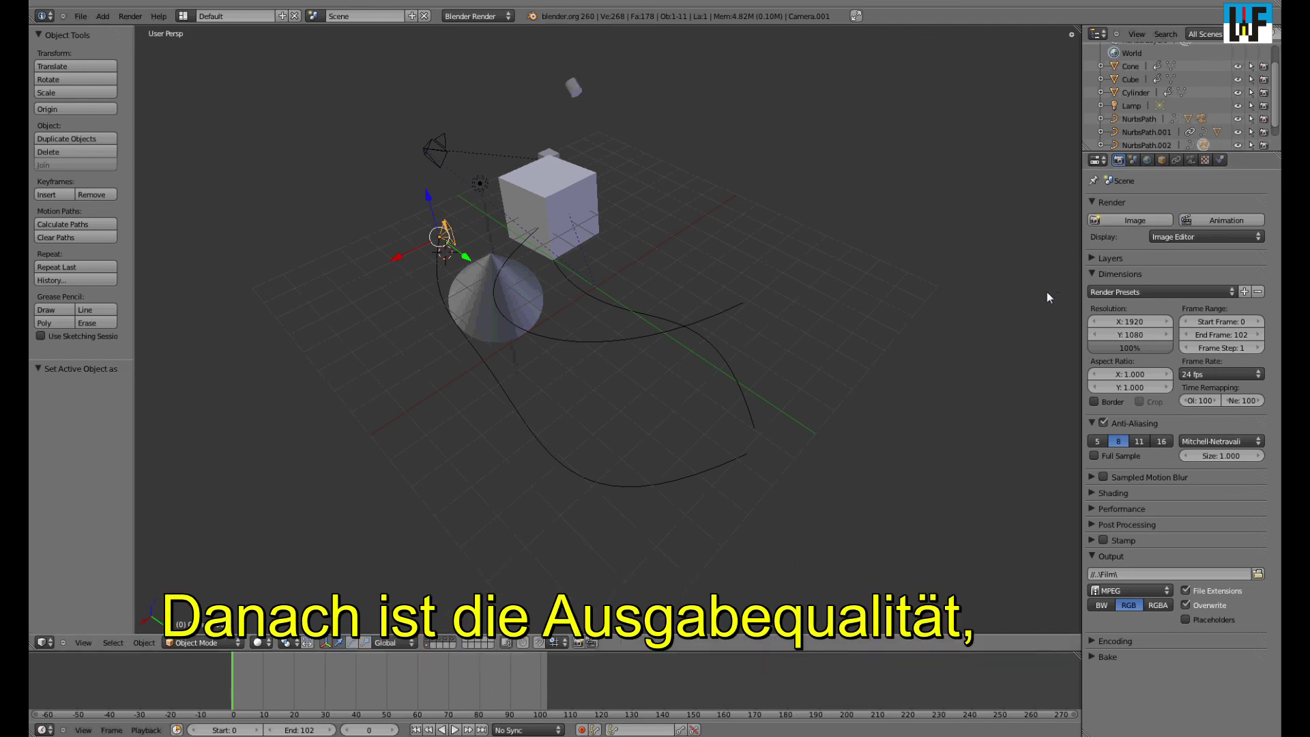
{"action": "left_click", "coordinate": [1191, 293]}
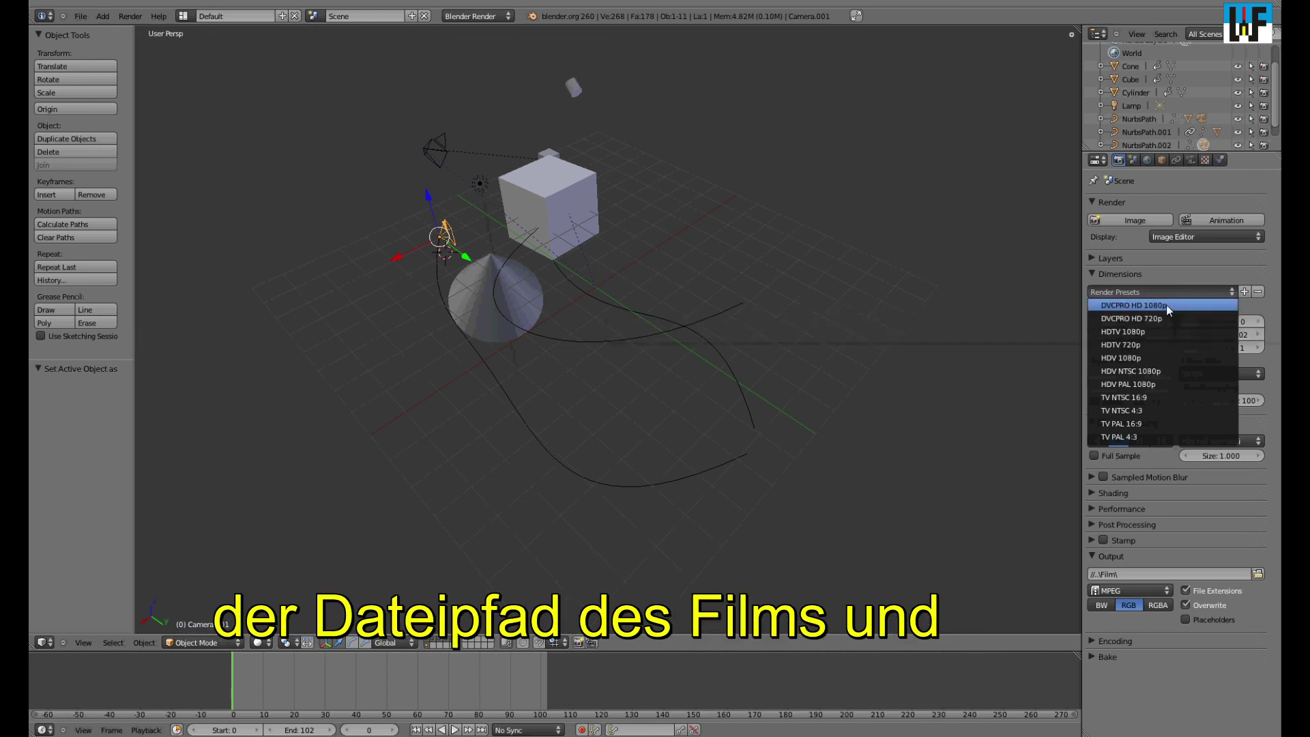
{"action": "left_click", "coordinate": [1169, 309]}
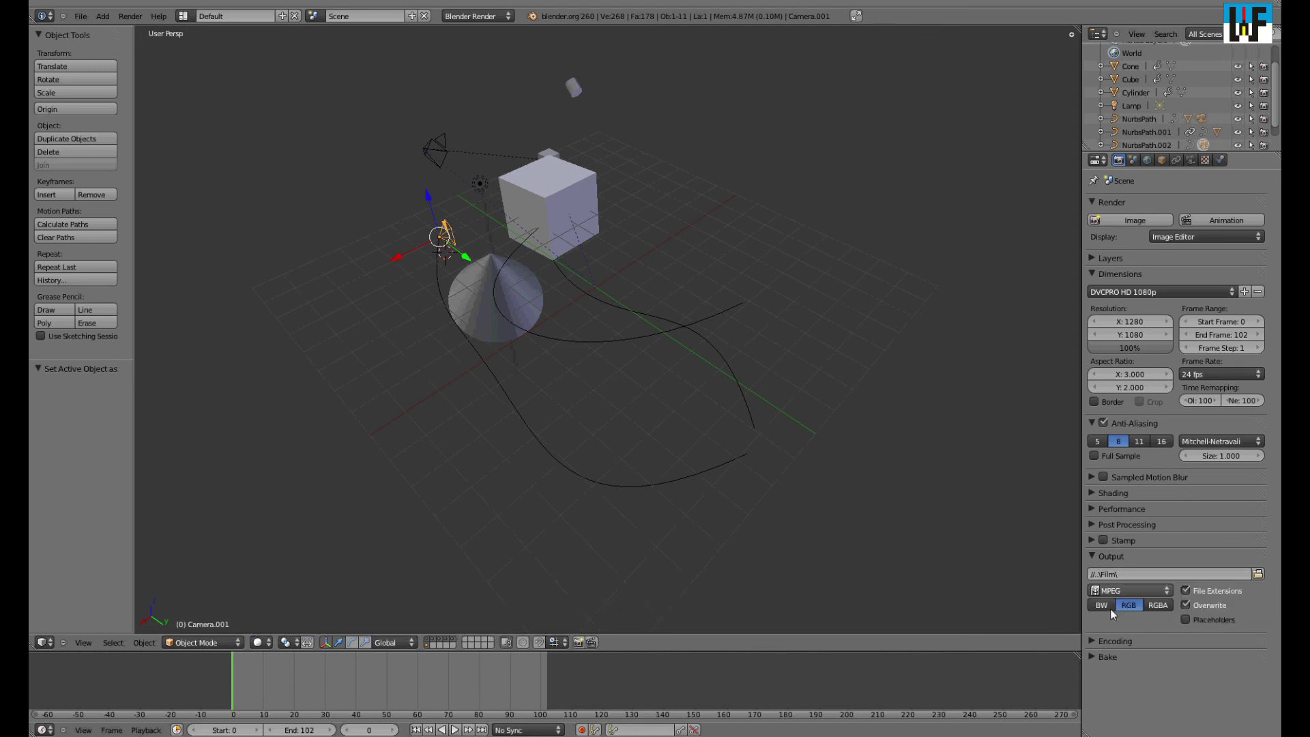
{"action": "key", "text": "alt+a"}
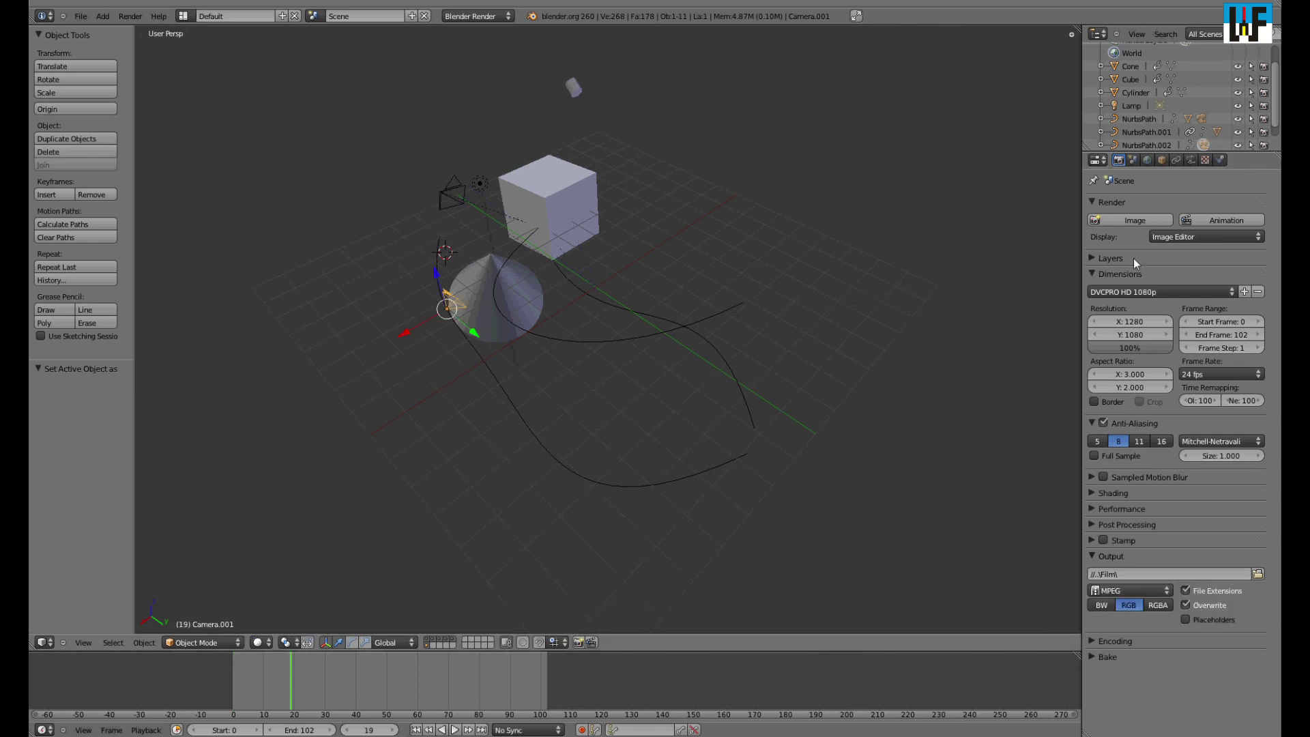
{"action": "left_click", "coordinate": [1206, 221]}
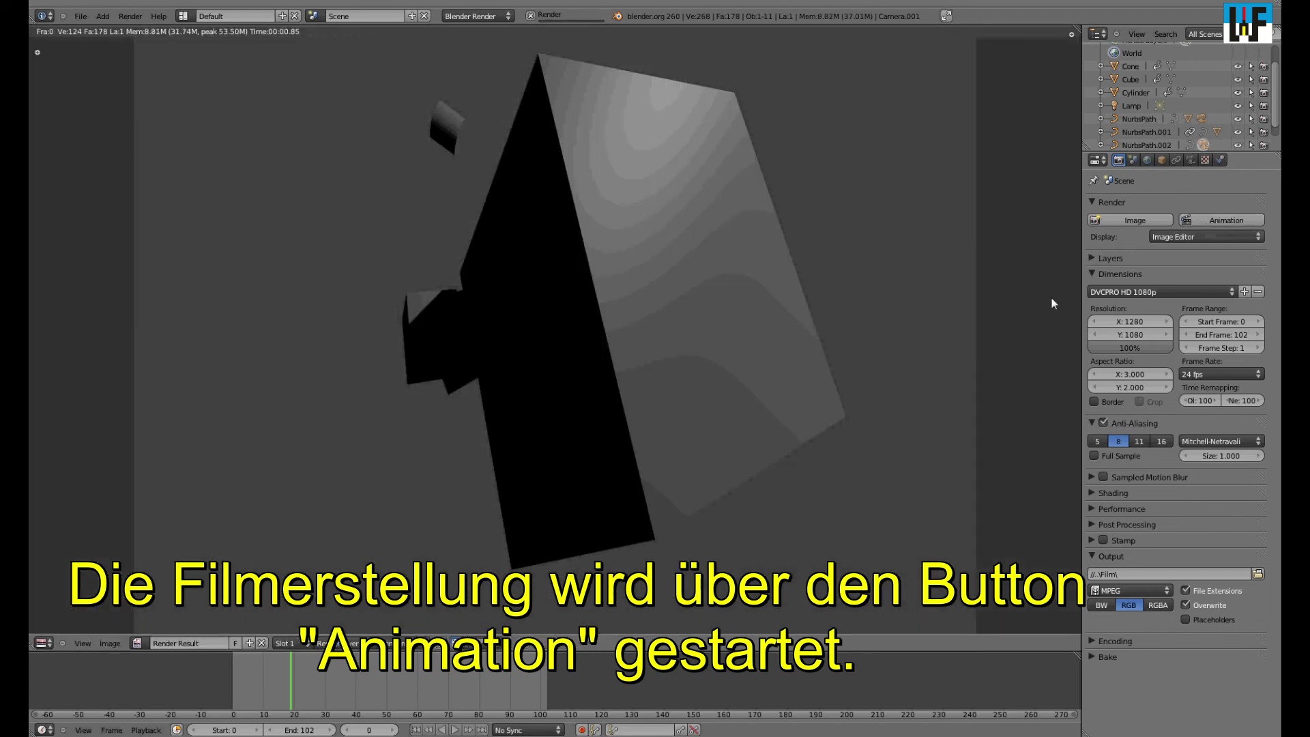